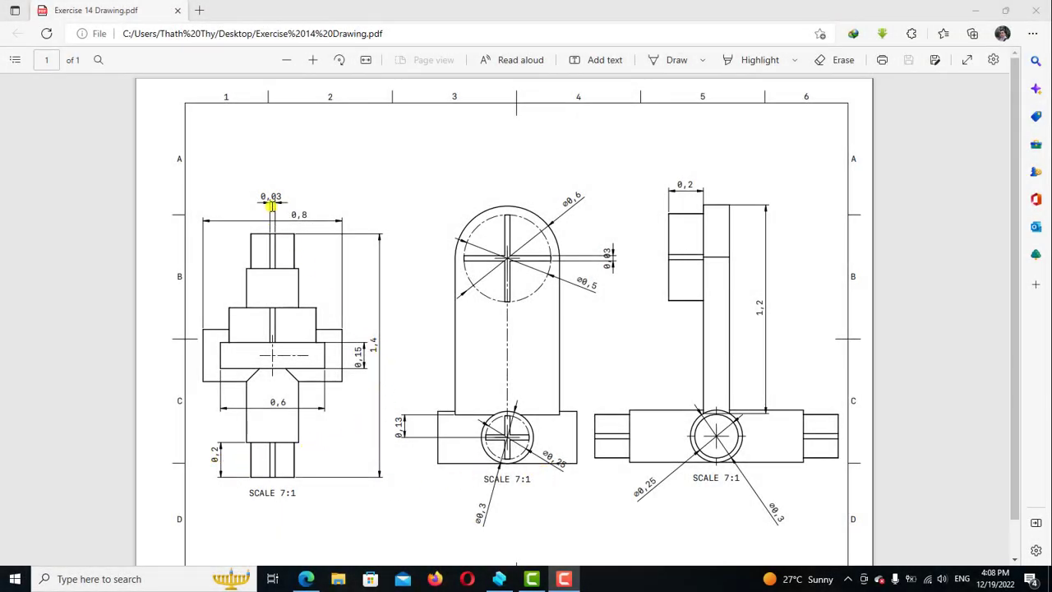
- Switch from the Exercise 14 PDF in Edge to the empty Shapr3D Unnamed Design
click(499, 579)
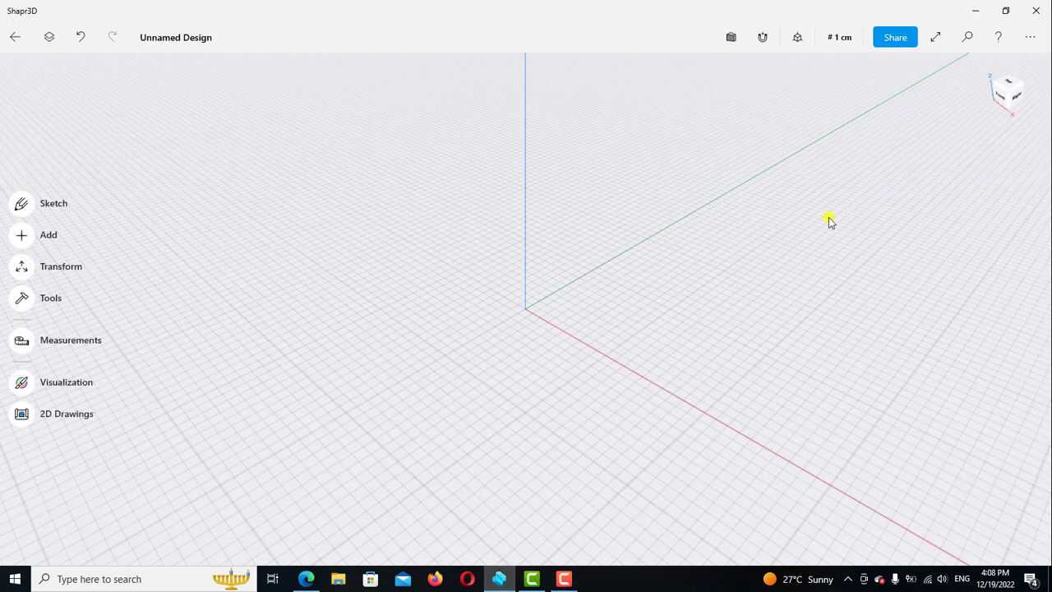
- In Front view, sketch a 0.3 cm diameter circle centred on the origin
click(1000, 97)
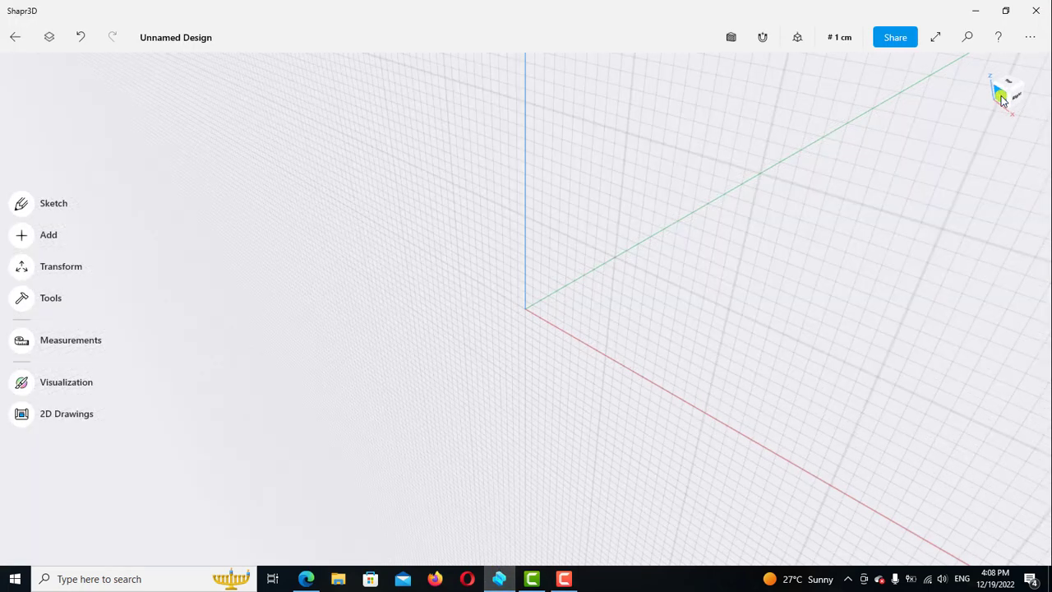
click(22, 204)
click(22, 280)
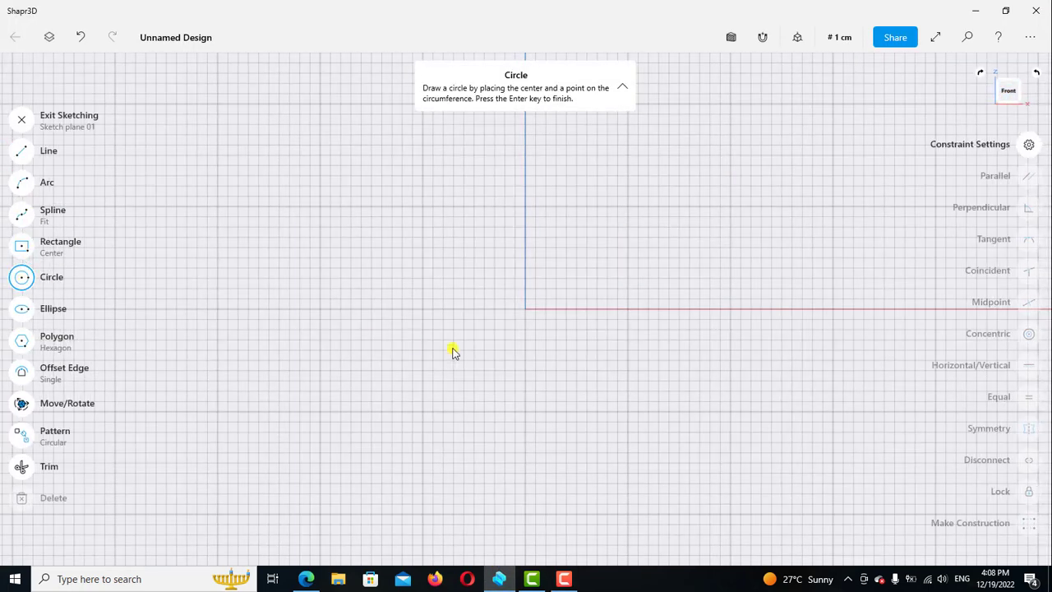
click(525, 310)
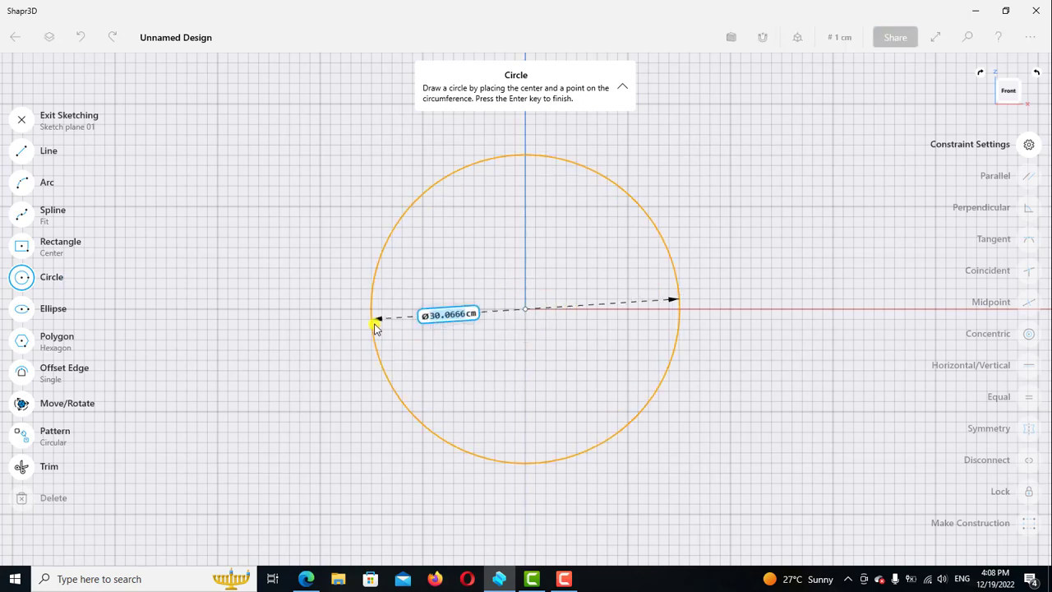
text(0.3)
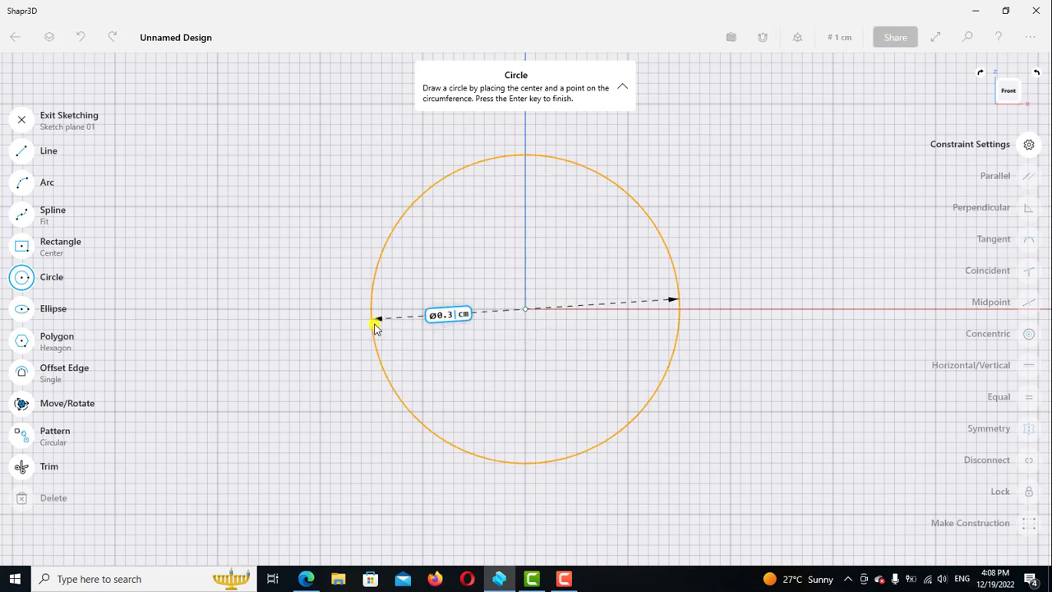
key(Return)
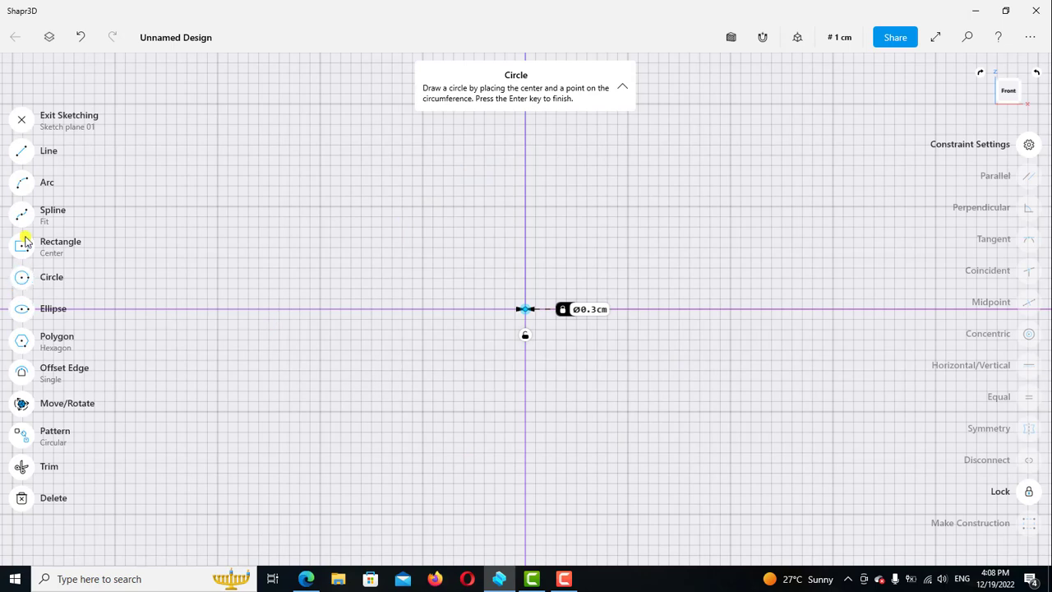
click(22, 119)
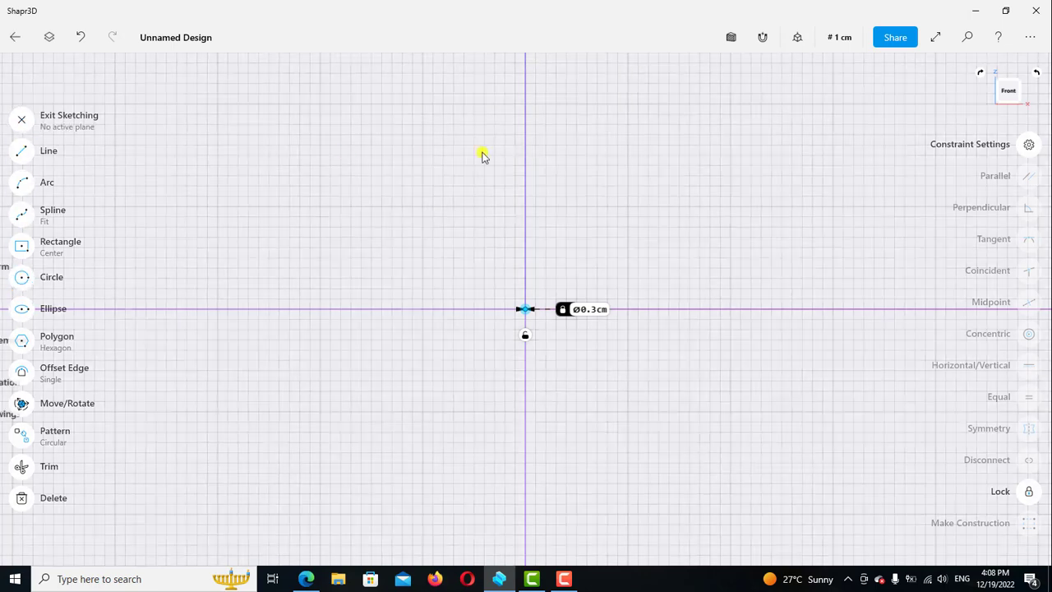
click(795, 43)
- Extrude the circle face 0.5 cm into a cylinder
click(743, 107)
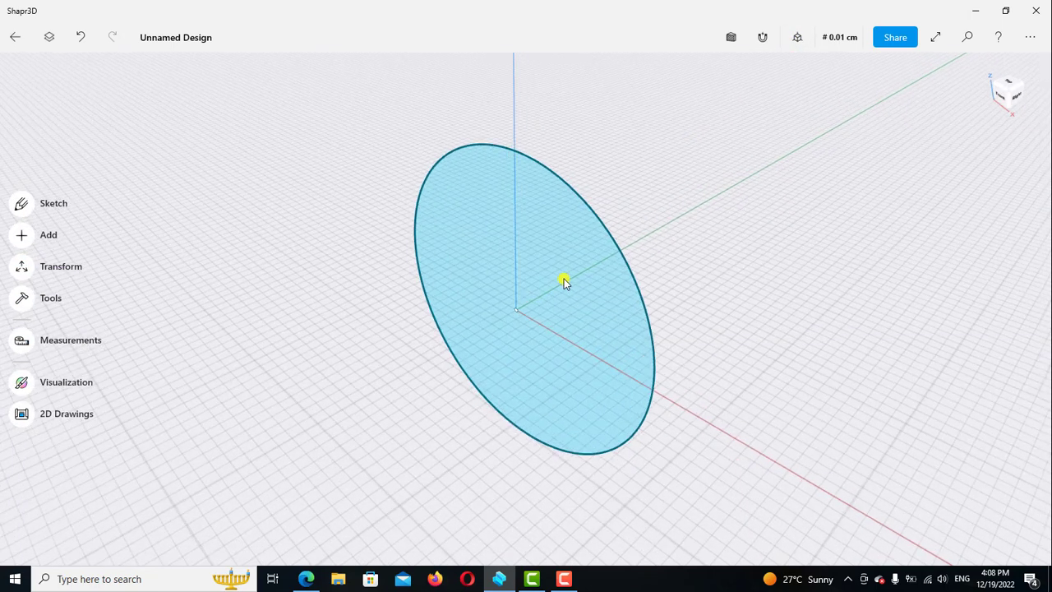
click(562, 268)
drag(567, 261, 654, 227)
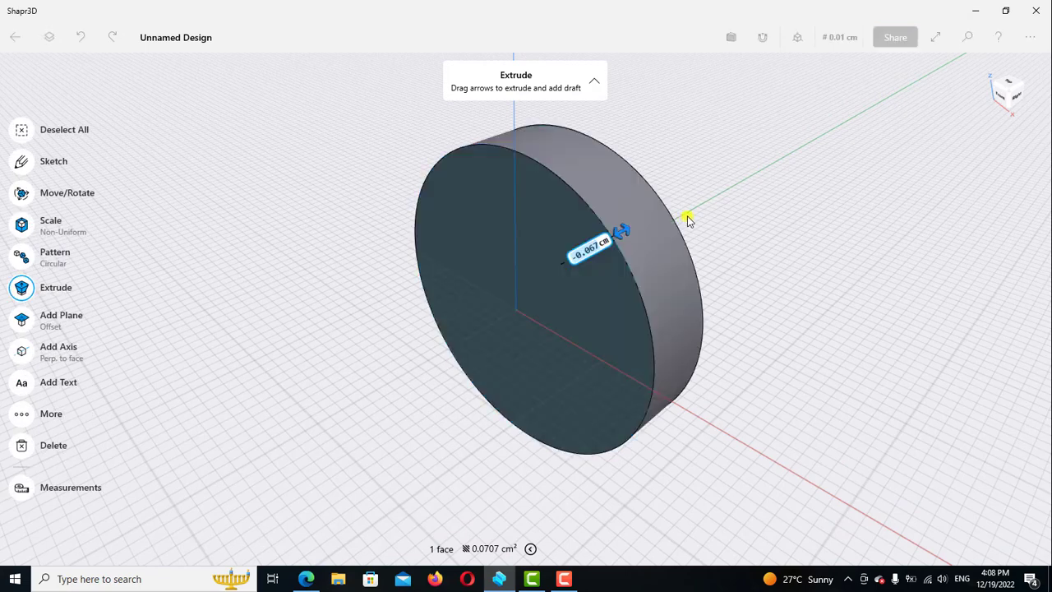
click(633, 229)
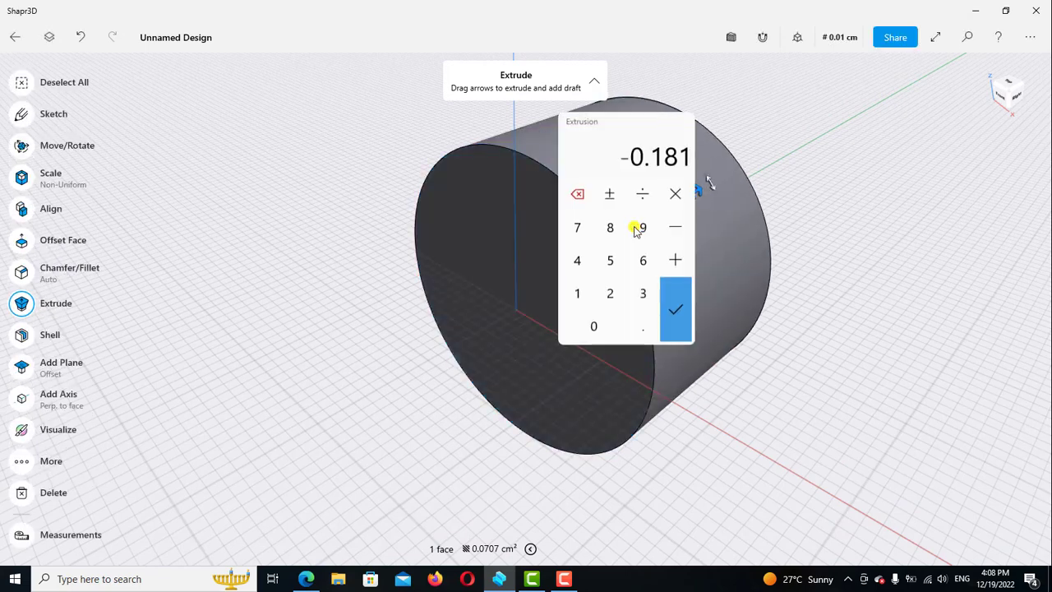
click(593, 326)
click(640, 331)
click(610, 261)
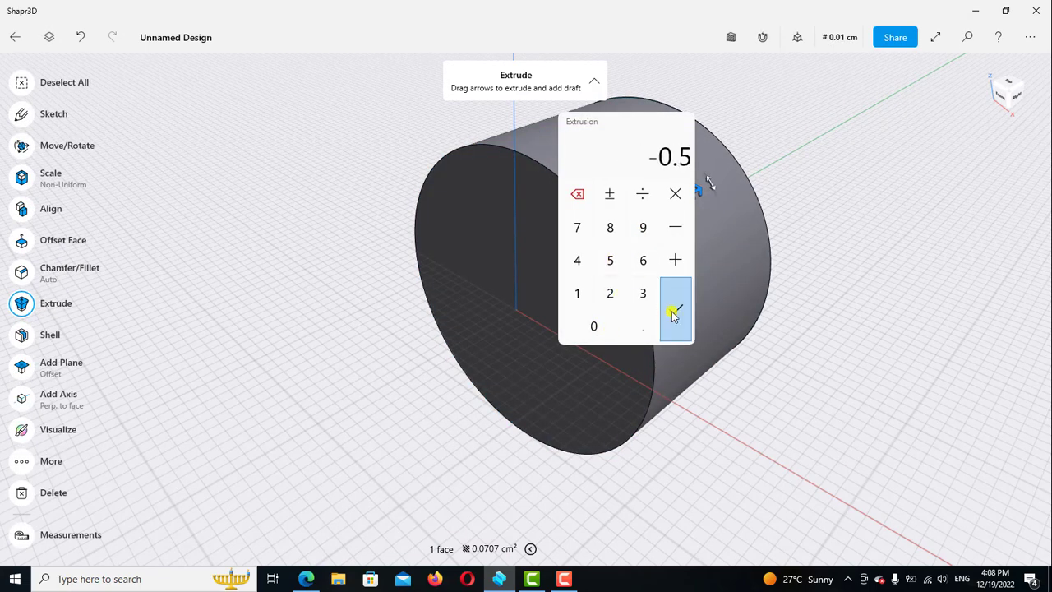
click(676, 309)
- Offset the cylinder's front face 1 cm, making it 1.5 cm long
click(604, 300)
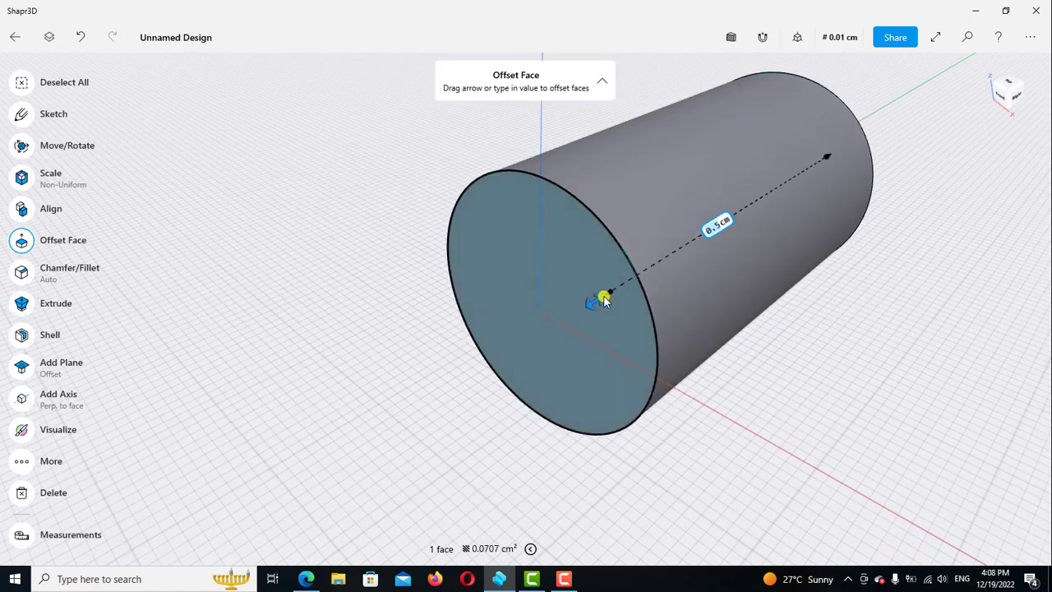
drag(600, 302, 458, 371)
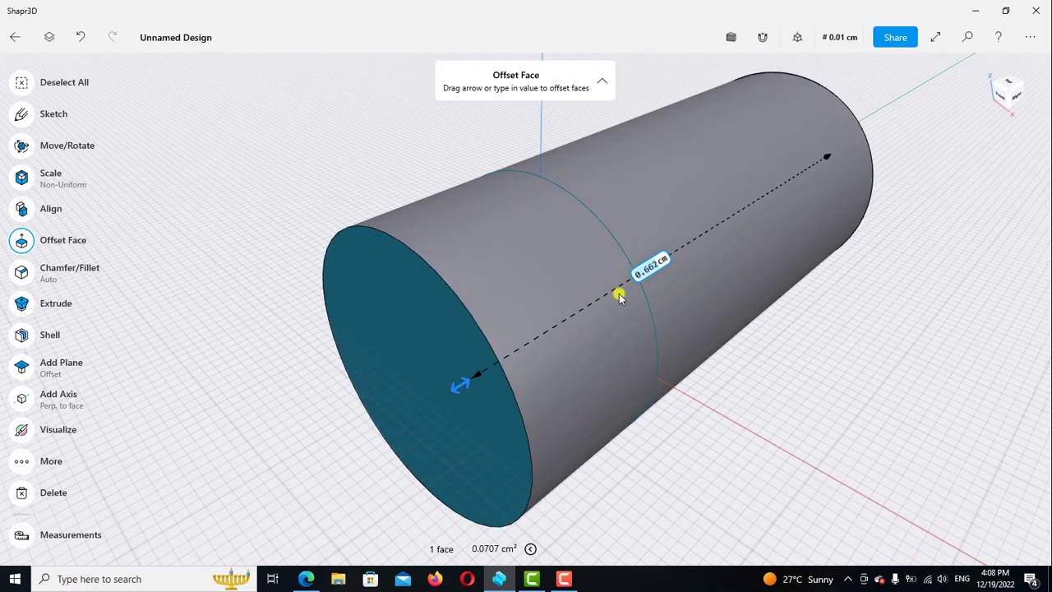
click(652, 272)
click(603, 331)
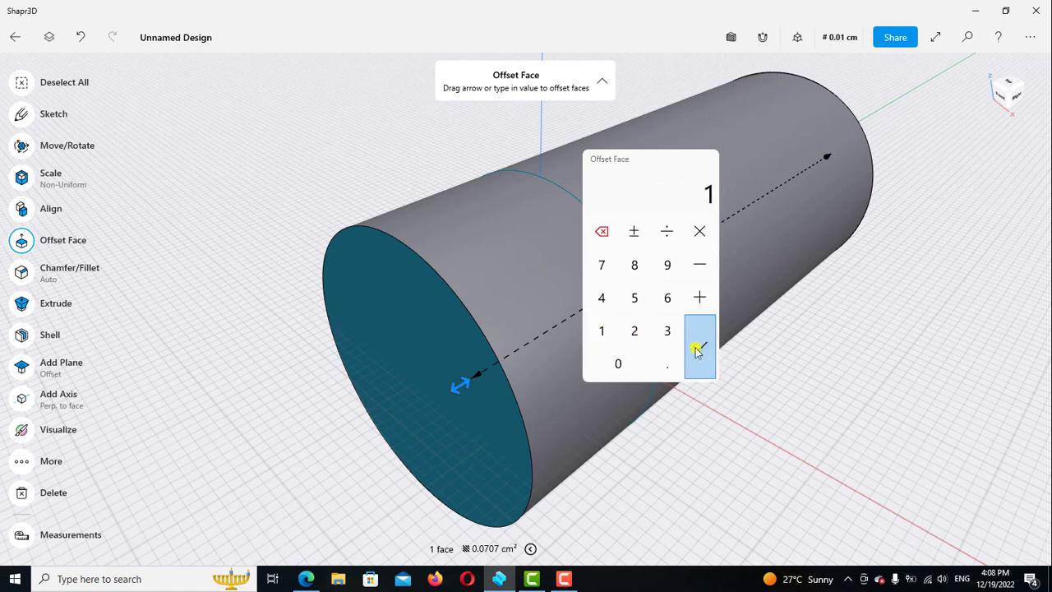
click(703, 349)
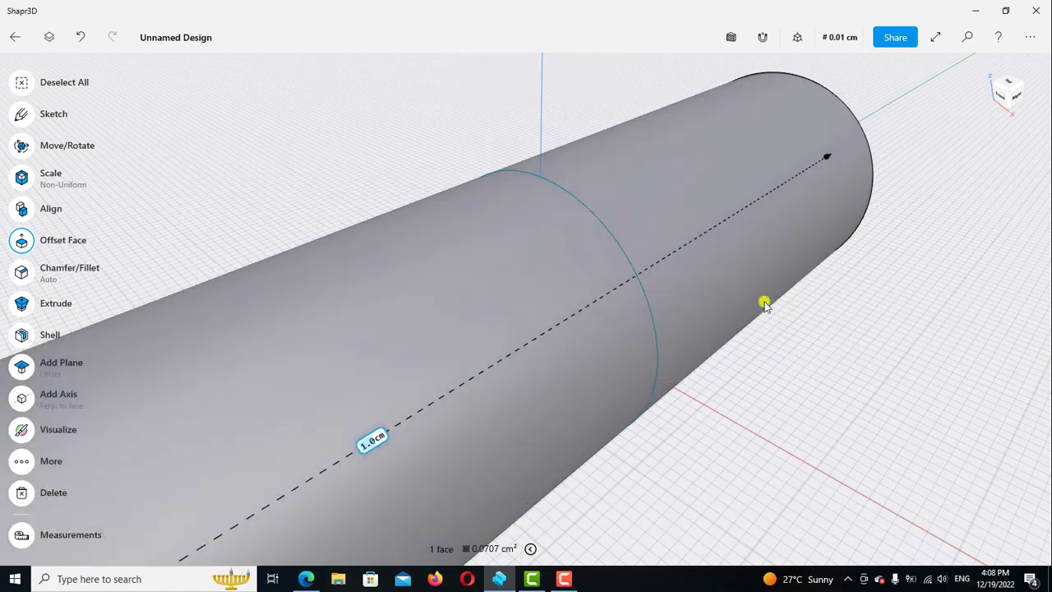
click(764, 301)
scroll(761, 271, down, 3)
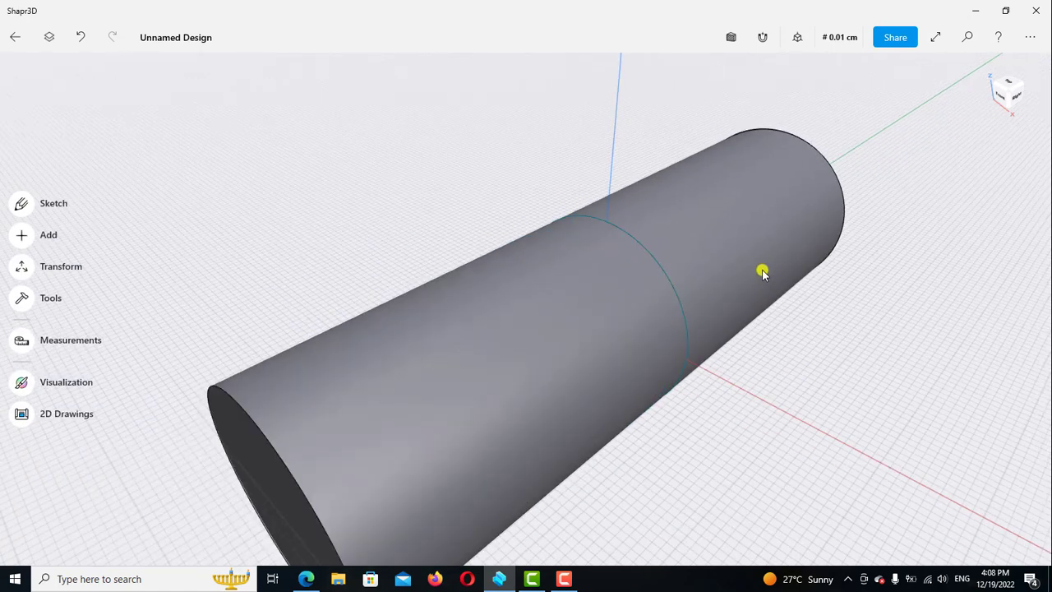
scroll(767, 301, down, 2)
scroll(763, 279, down, 3)
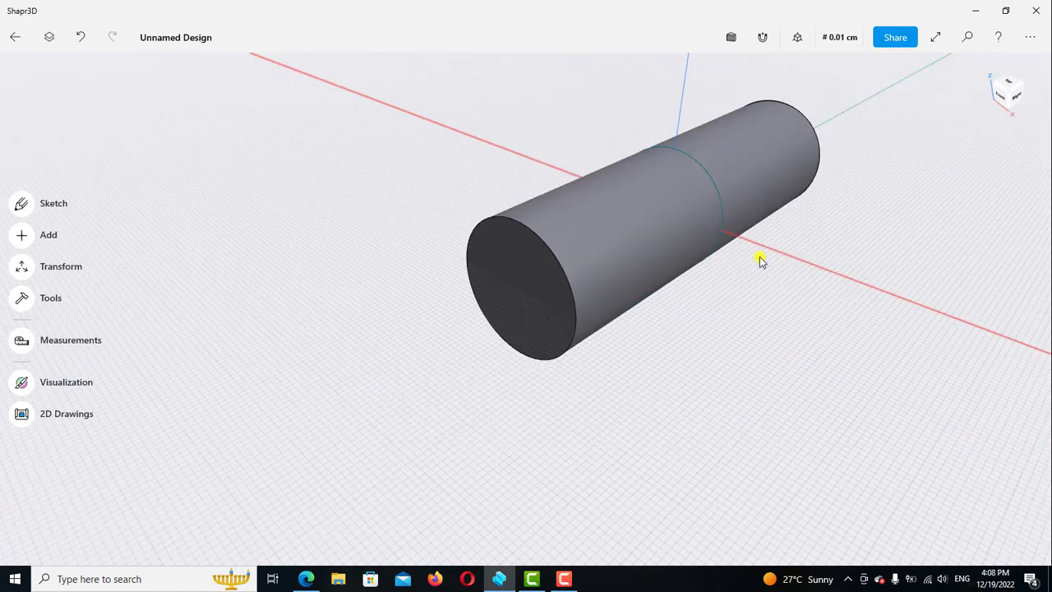
- Hide Sketch plane 01 in the items list
double_click(529, 268)
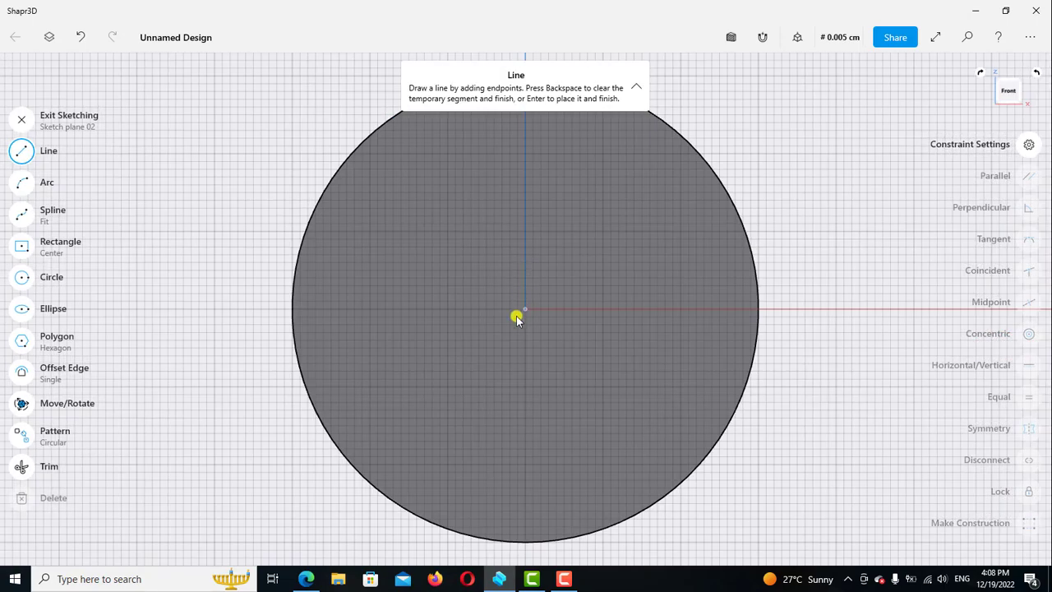
click(49, 38)
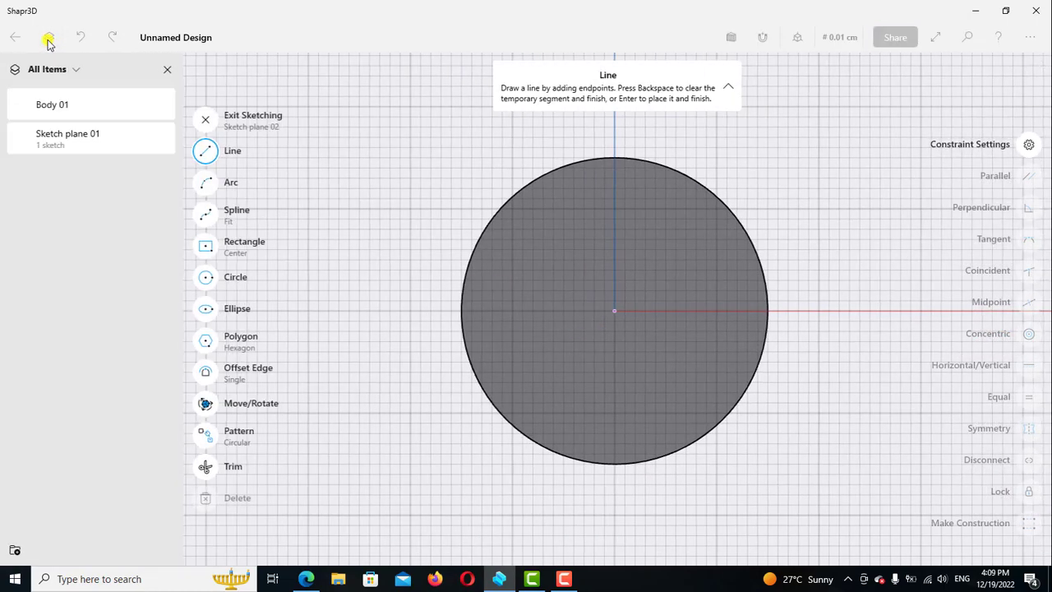
click(138, 138)
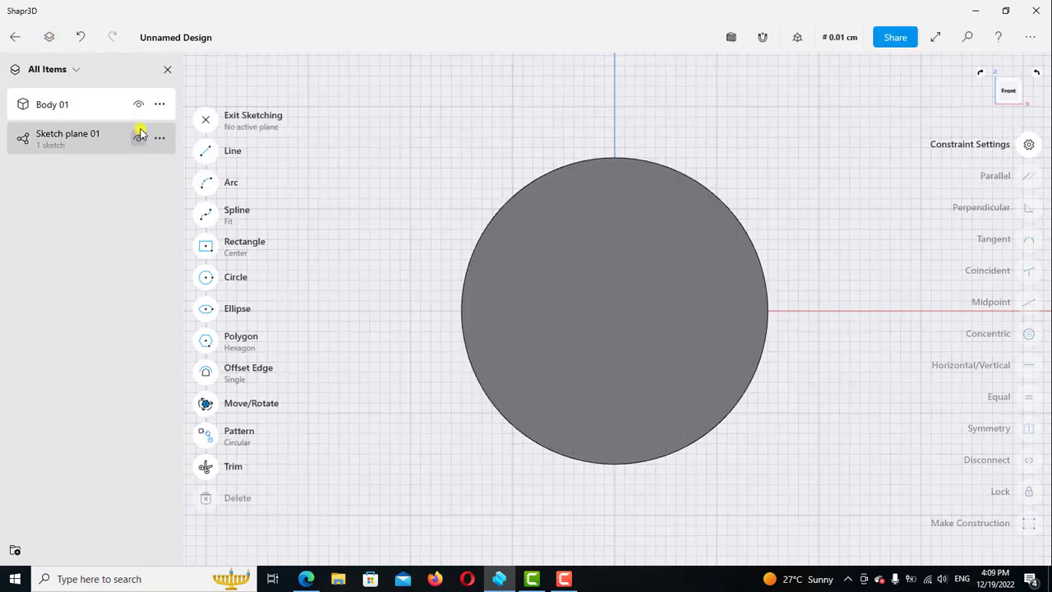
click(164, 71)
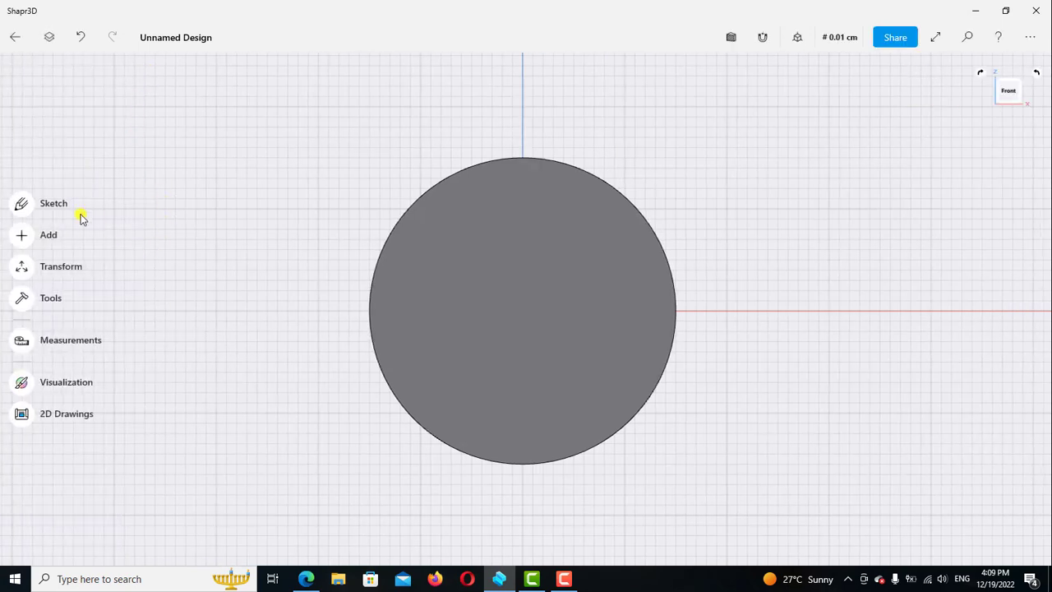
- Sketch a 0.25 cm diameter circle centred on the cylinder's front face
click(21, 205)
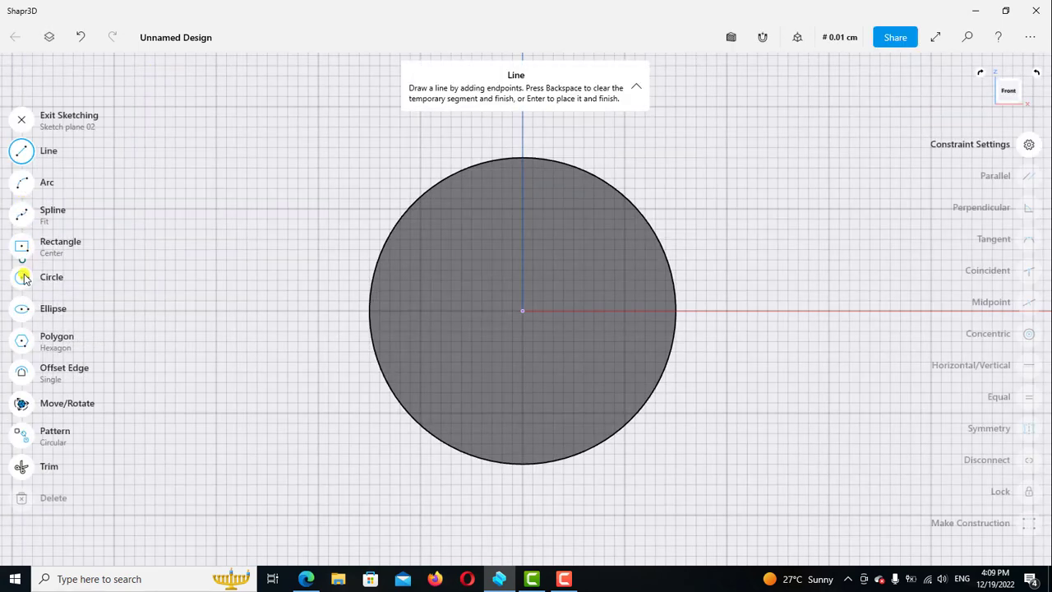
click(23, 152)
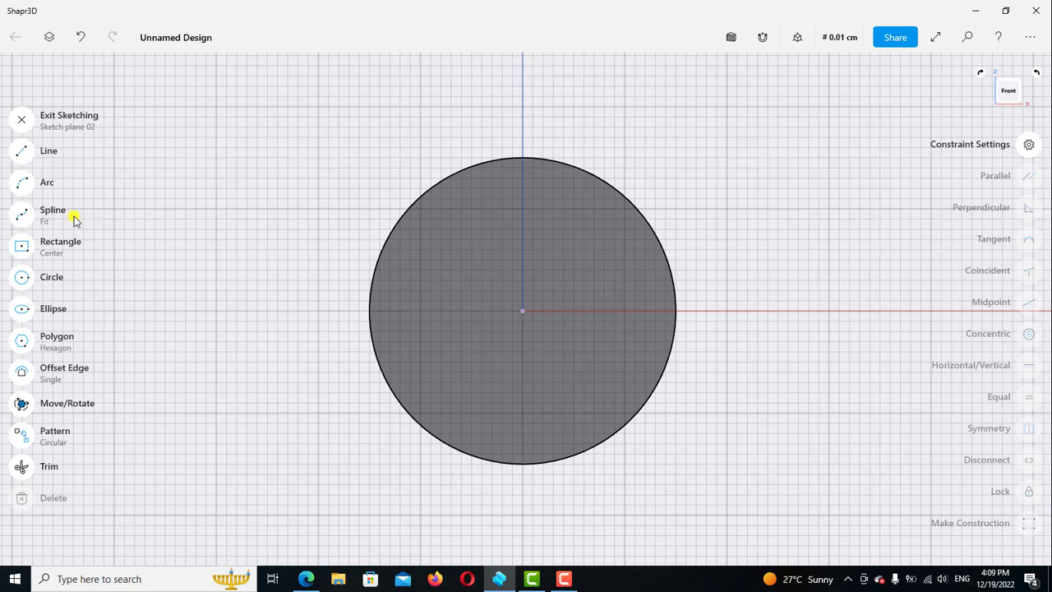
click(22, 280)
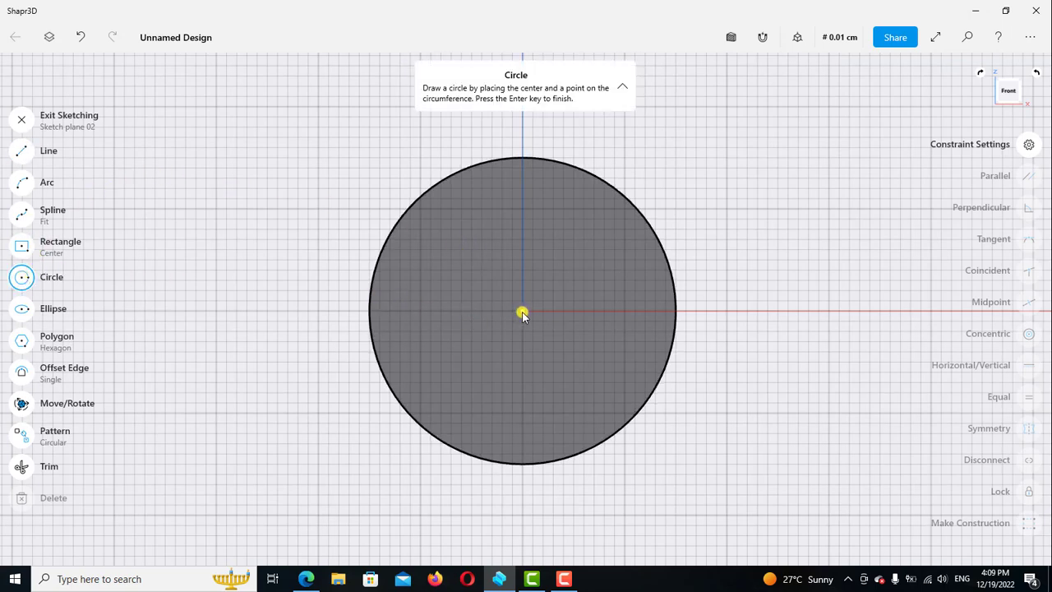
click(521, 312)
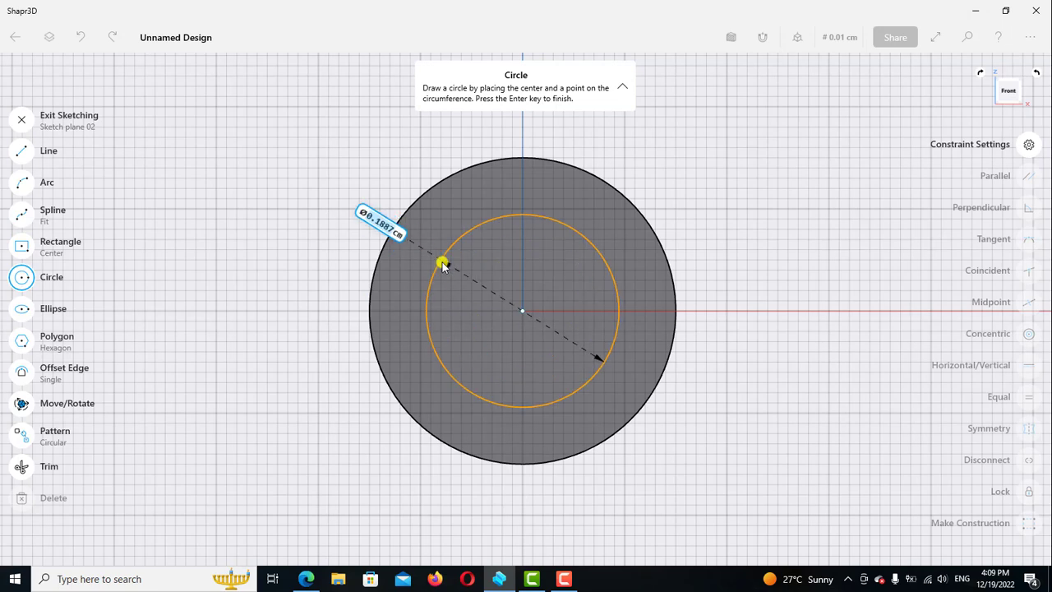
text(0.25)
key(Return)
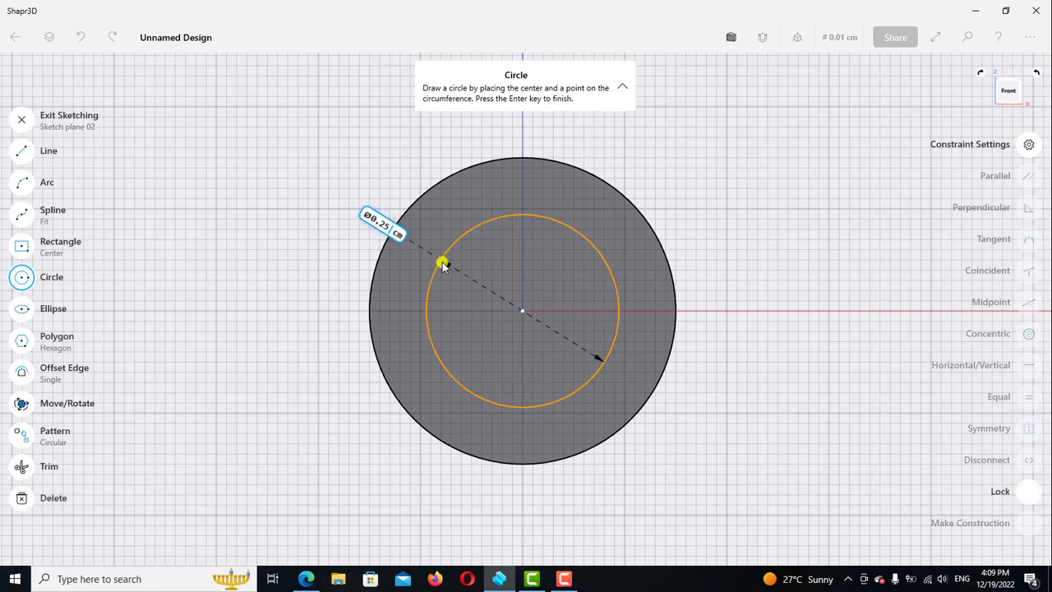
click(24, 279)
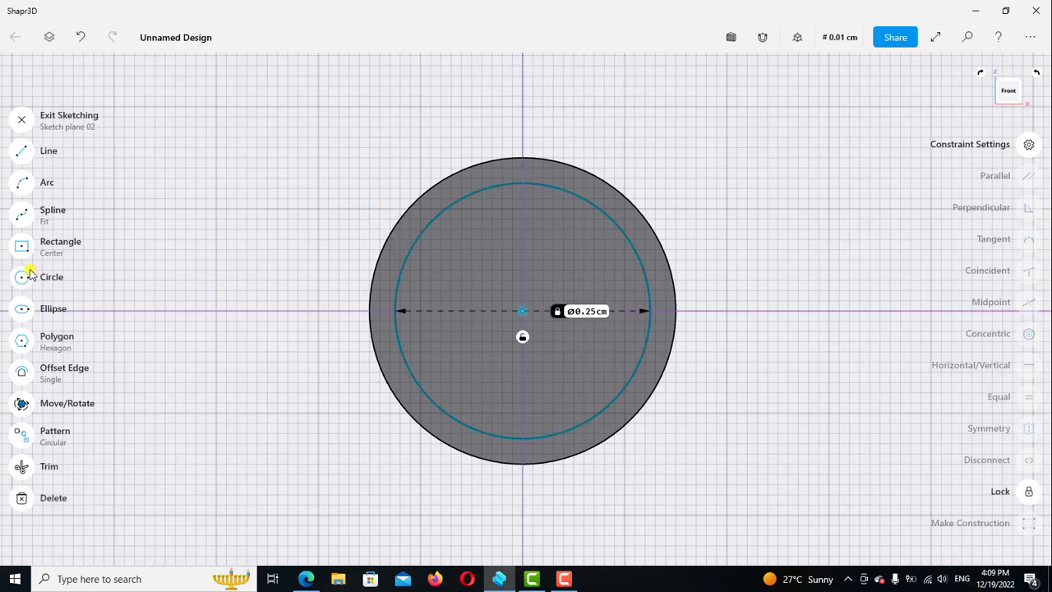
click(22, 248)
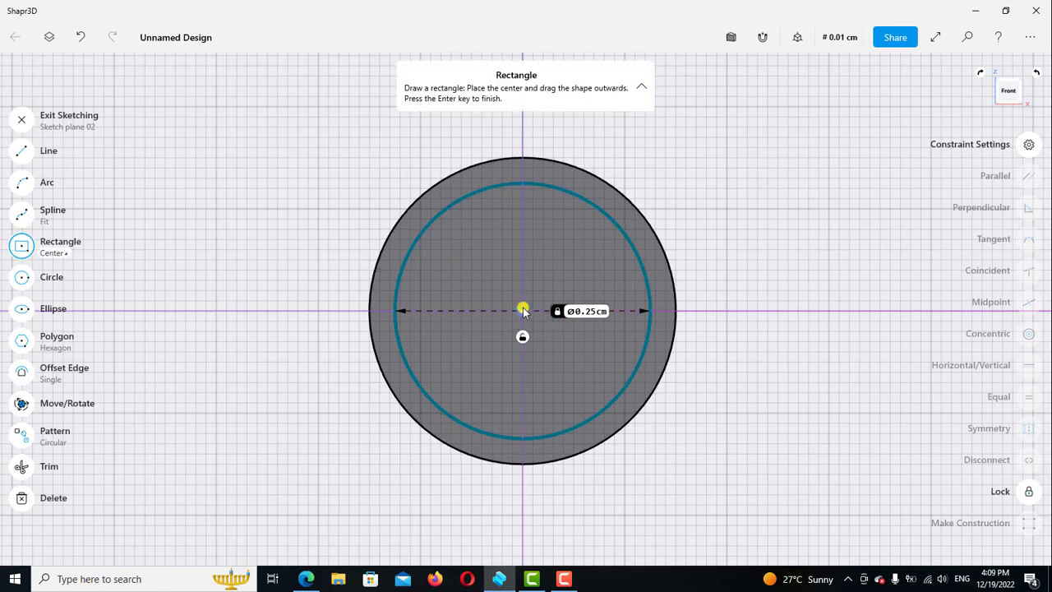
- Draw a centred rectangle across the circle and set its width to 0.03 cm
click(525, 311)
click(557, 189)
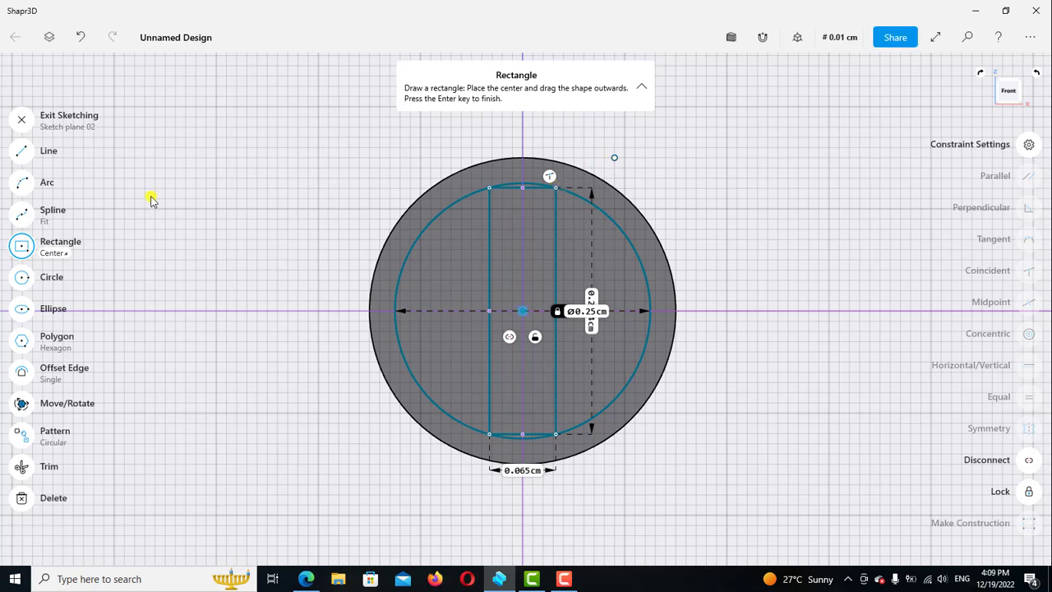
scroll(527, 465, up, 1)
click(522, 472)
click(491, 538)
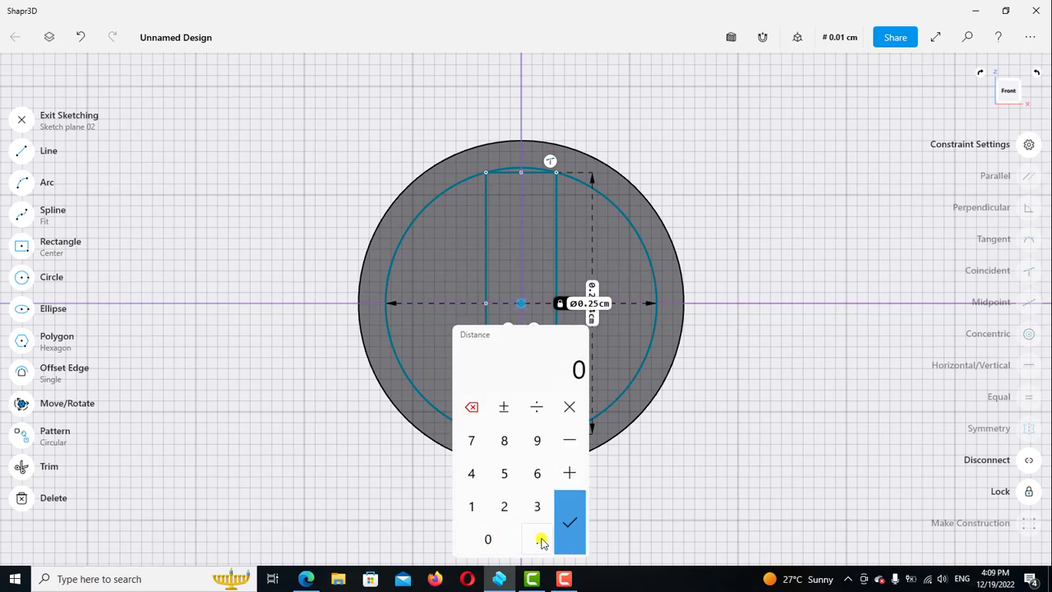
click(539, 540)
click(489, 541)
click(542, 514)
click(571, 523)
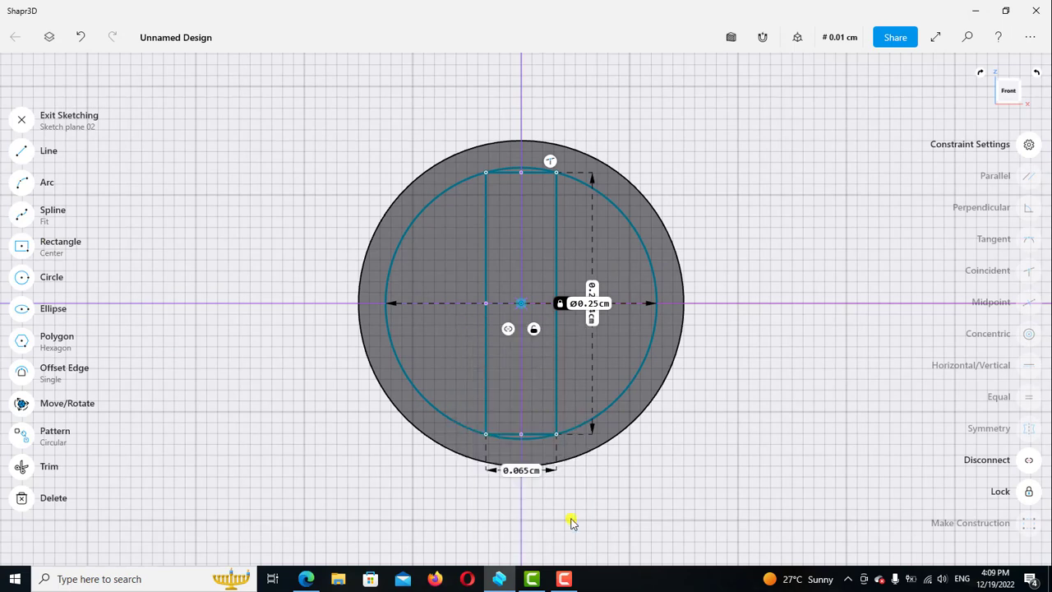
- Trim the strip's ends back to the 0.25 cm circle
click(21, 467)
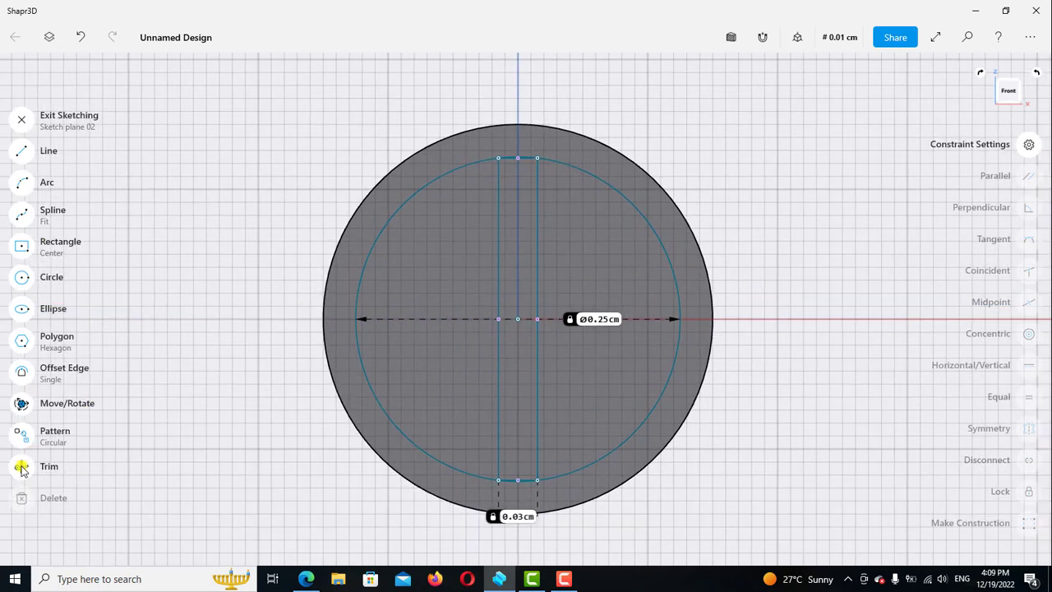
scroll(524, 165, up, 1)
scroll(523, 164, up, 2)
scroll(526, 162, up, 2)
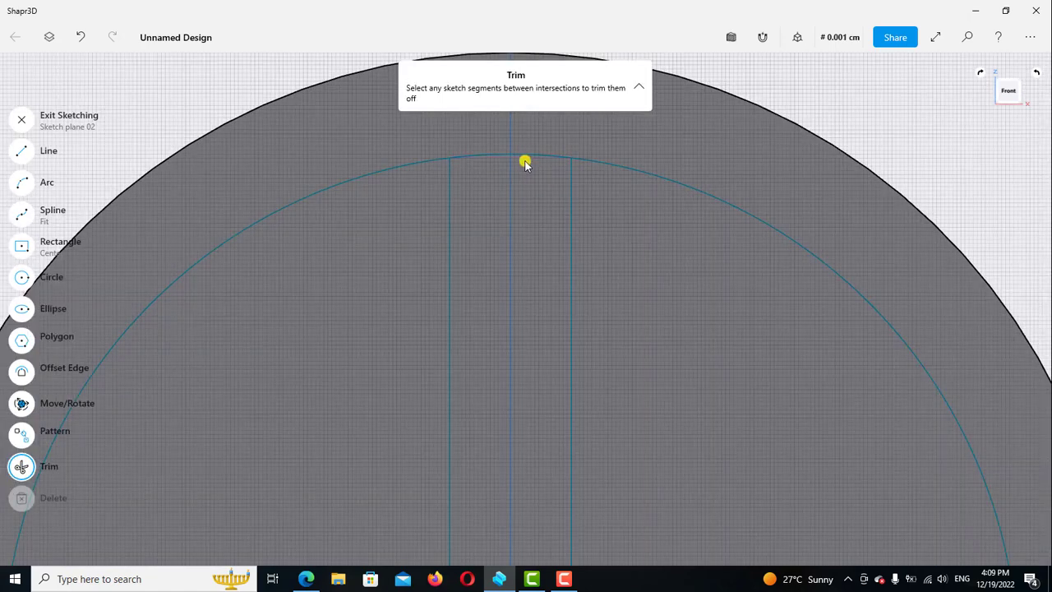
scroll(530, 170, down, 2)
scroll(540, 193, down, 2)
scroll(540, 222, down, 1)
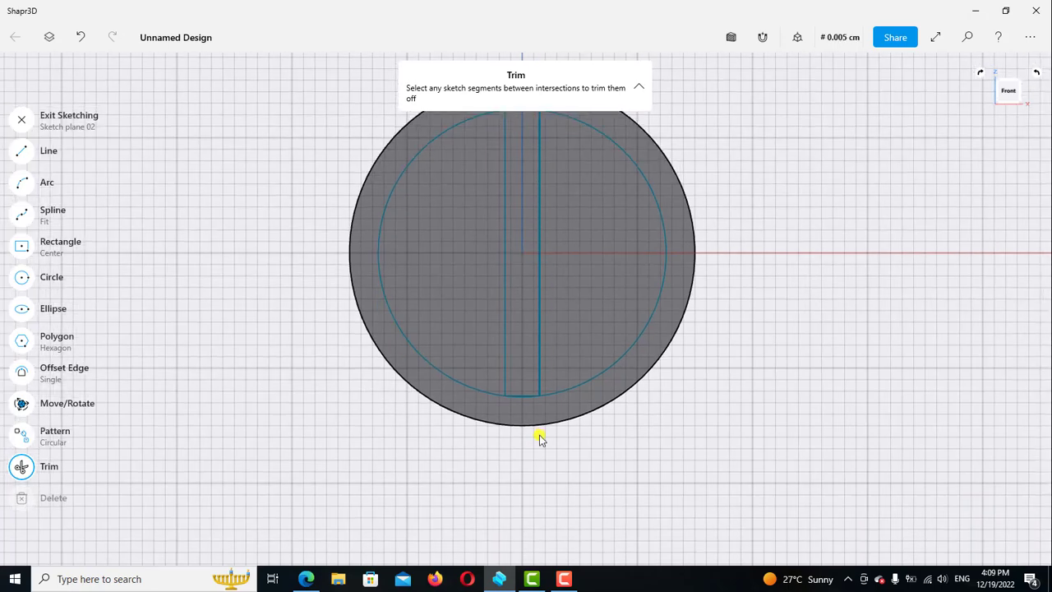
scroll(535, 432, up, 2)
scroll(516, 409, up, 2)
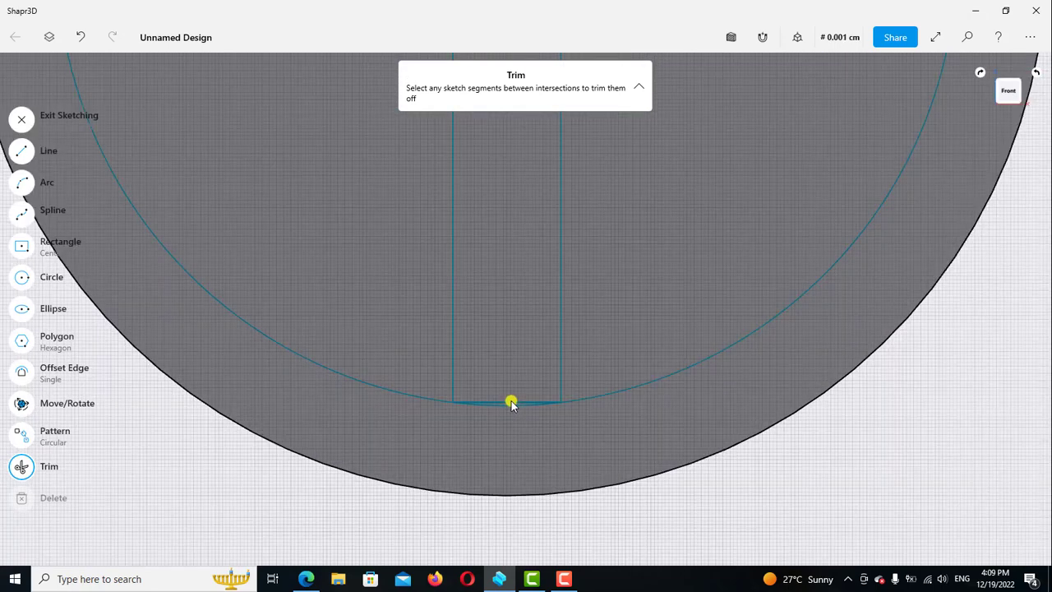
scroll(512, 421, down, 3)
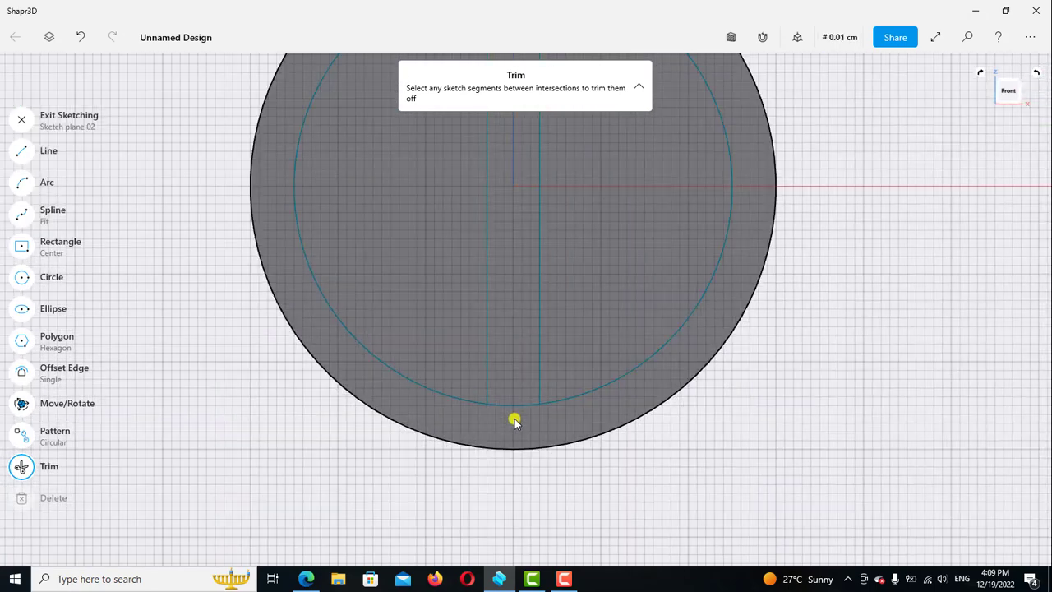
scroll(494, 395, down, 1)
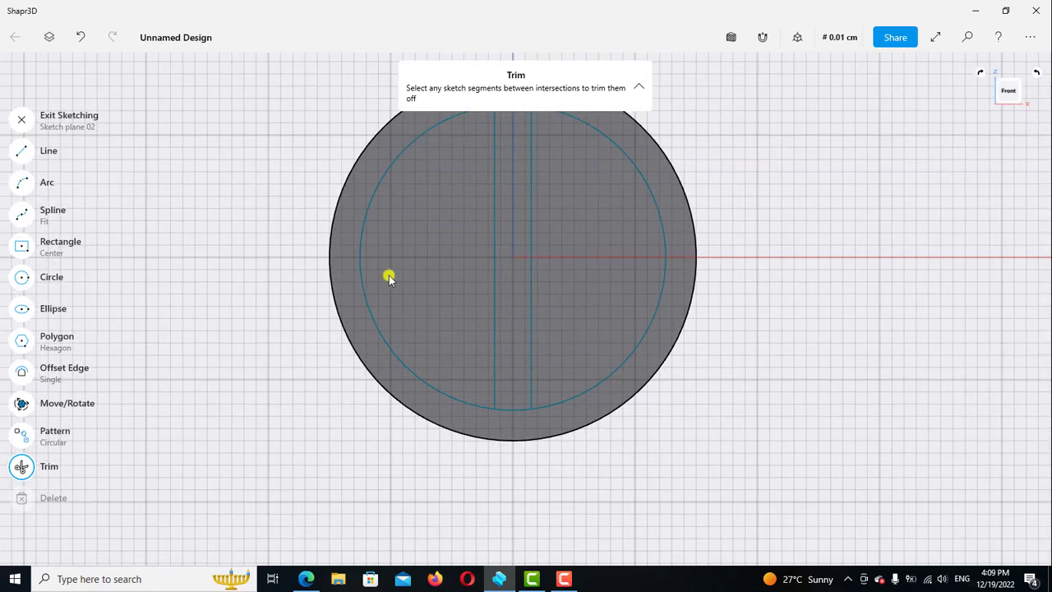
click(23, 467)
- Copy both vertical lines rotated -90° so a horizontal strip crosses the circle
click(495, 212)
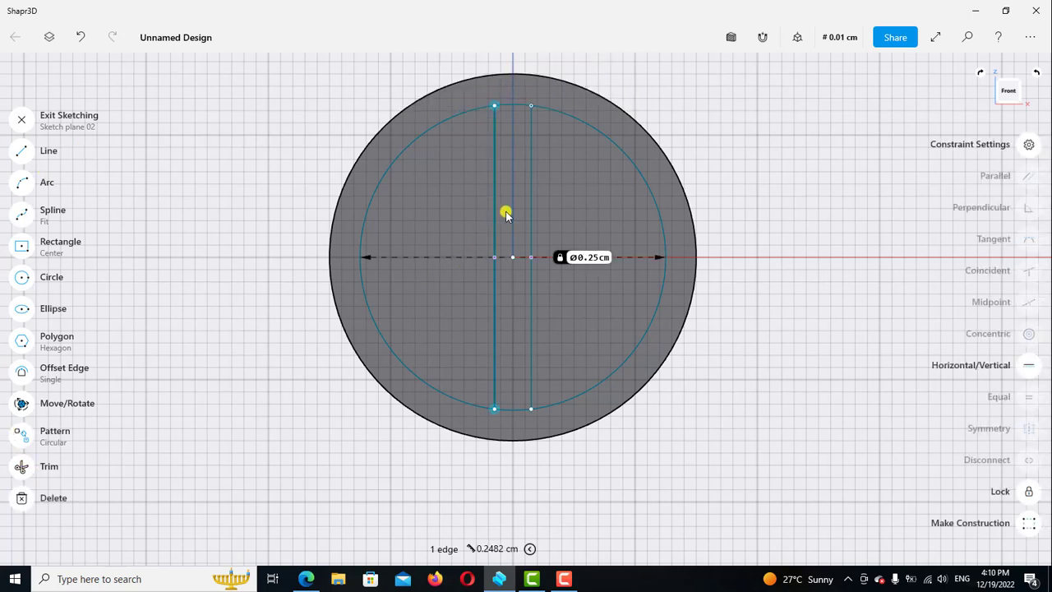
click(532, 211)
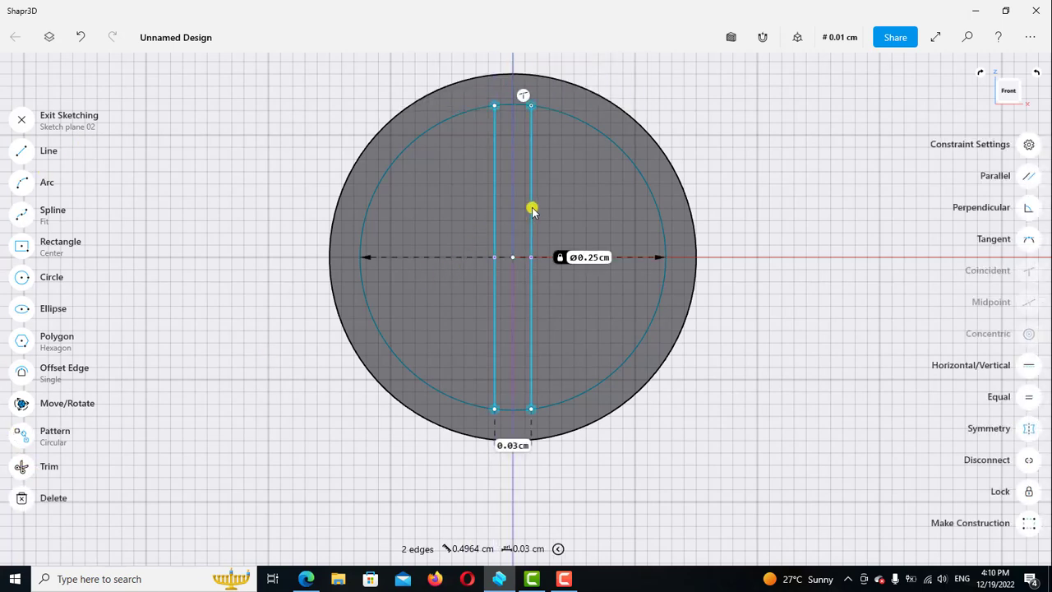
click(21, 404)
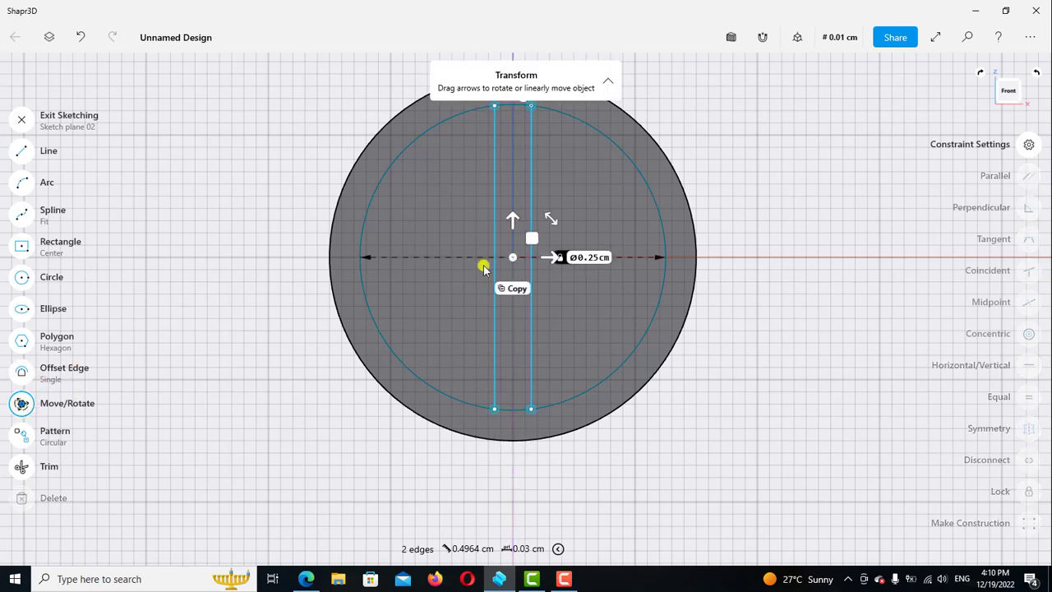
click(519, 289)
drag(550, 219, 587, 282)
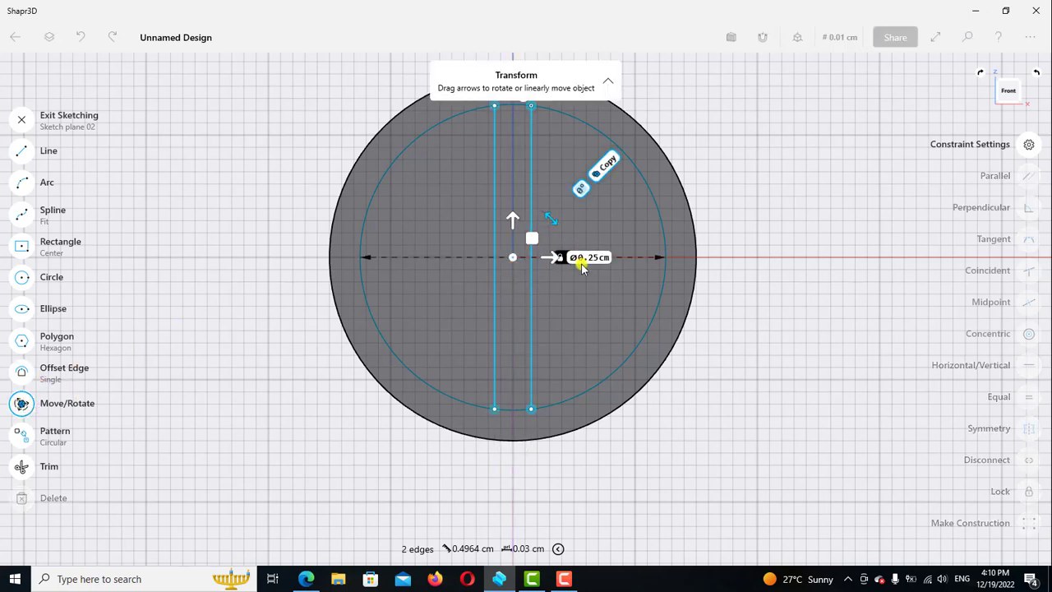
click(607, 283)
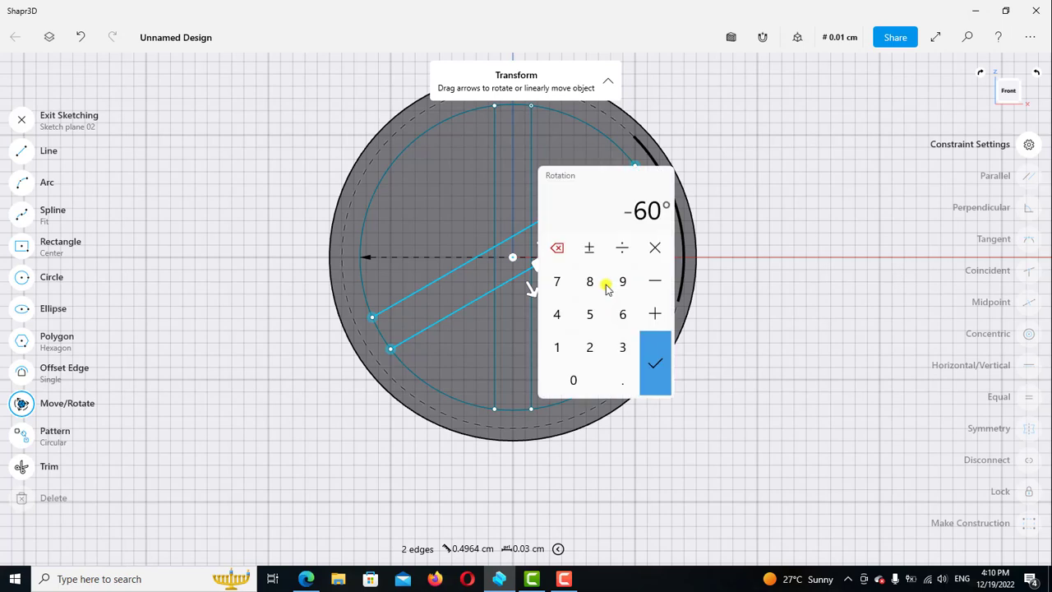
click(625, 282)
click(574, 380)
click(657, 365)
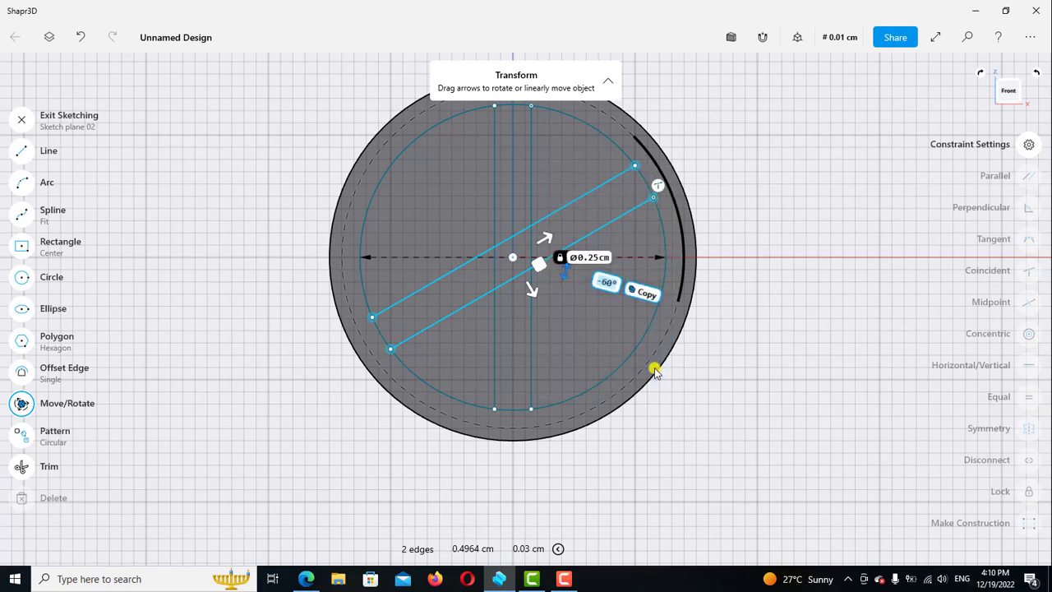
click(25, 403)
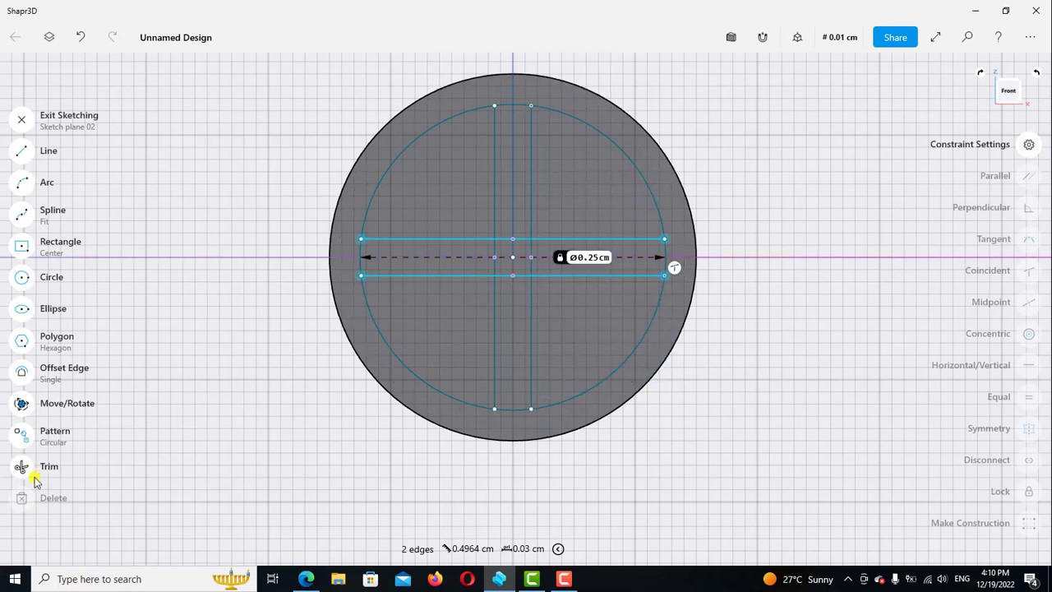
- Trim the line segments where the vertical and horizontal strips overlap
key(t)
scroll(512, 240, up, 5)
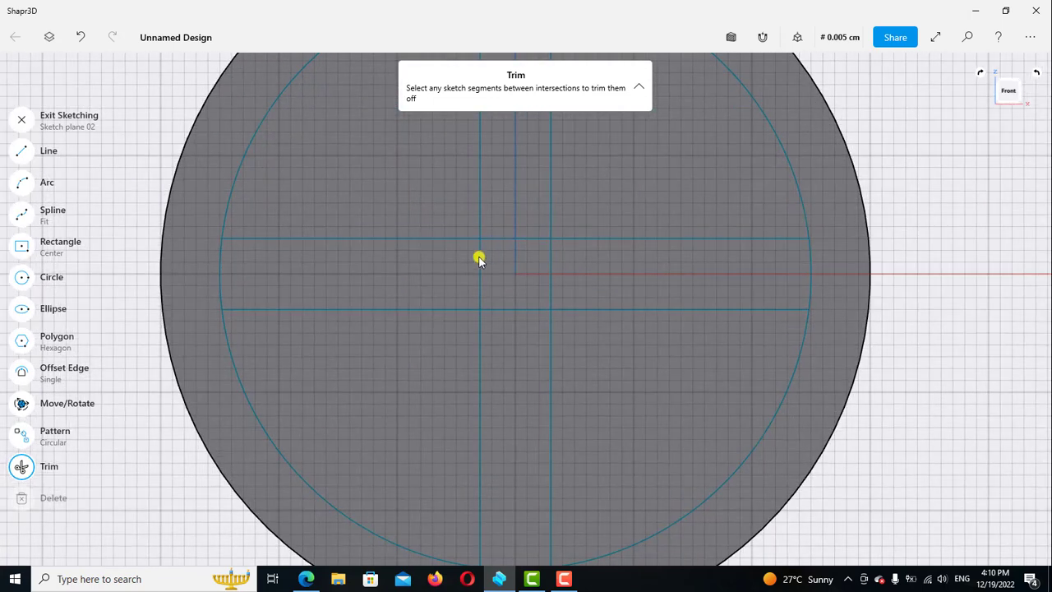
click(480, 265)
click(550, 269)
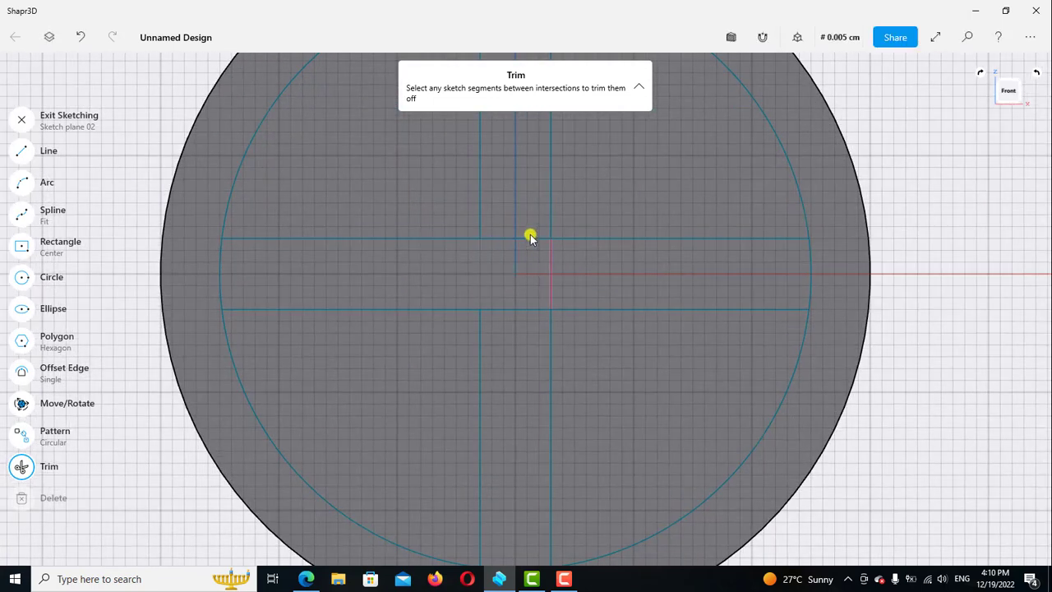
click(530, 239)
key(Escape)
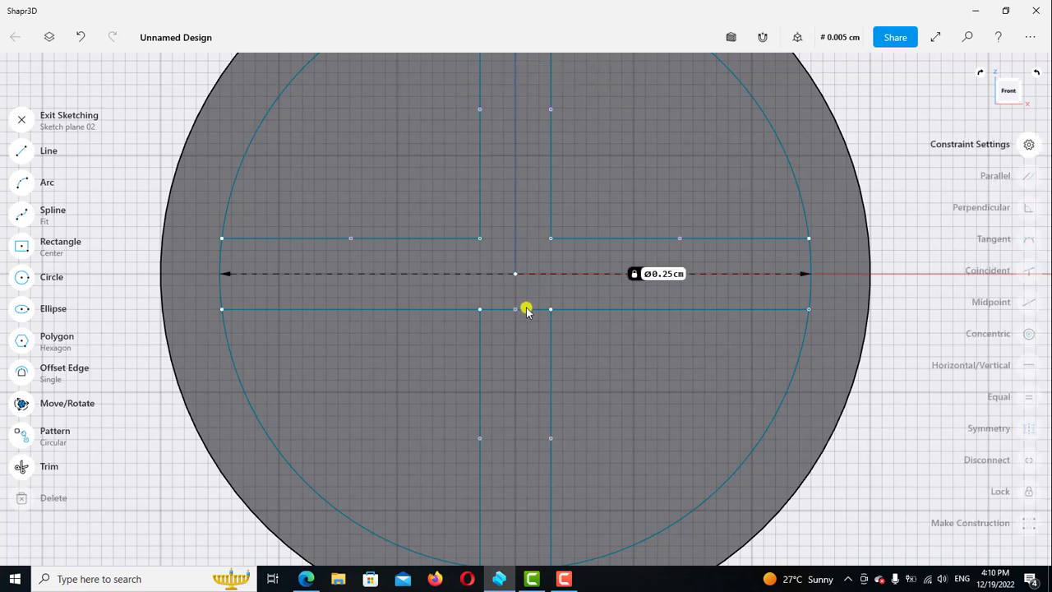
- Trim the lower-right and upper-left arcs of the inner circle
click(21, 468)
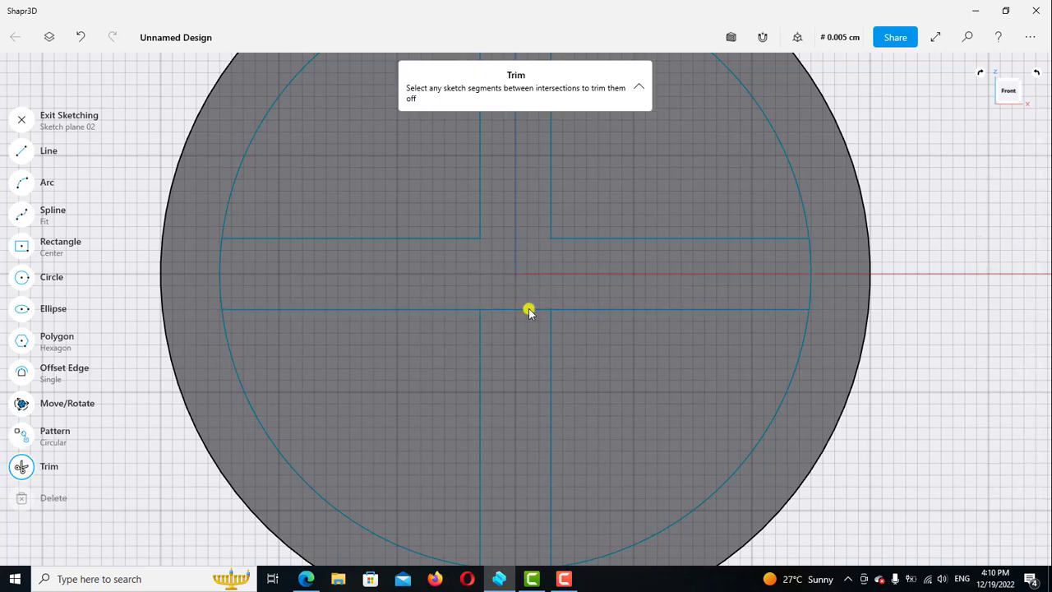
scroll(679, 416, down, 1)
scroll(699, 435, down, 1)
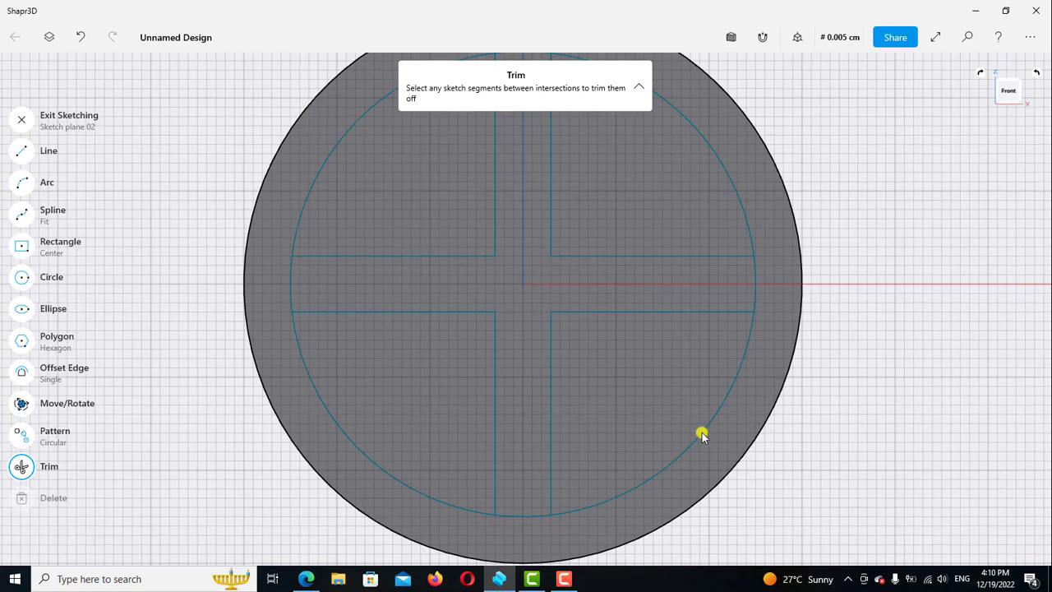
click(700, 435)
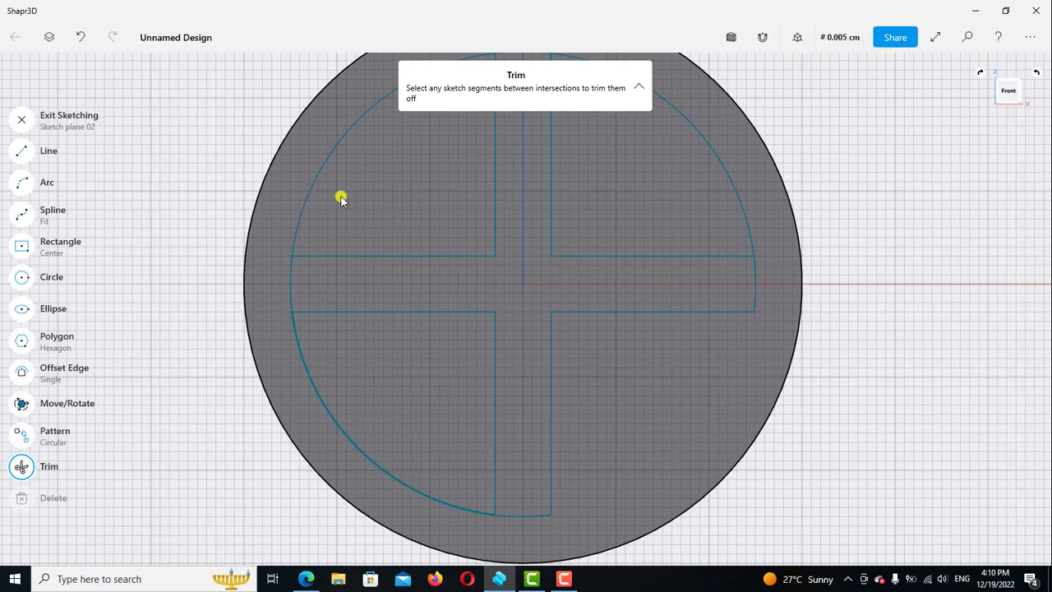
click(329, 156)
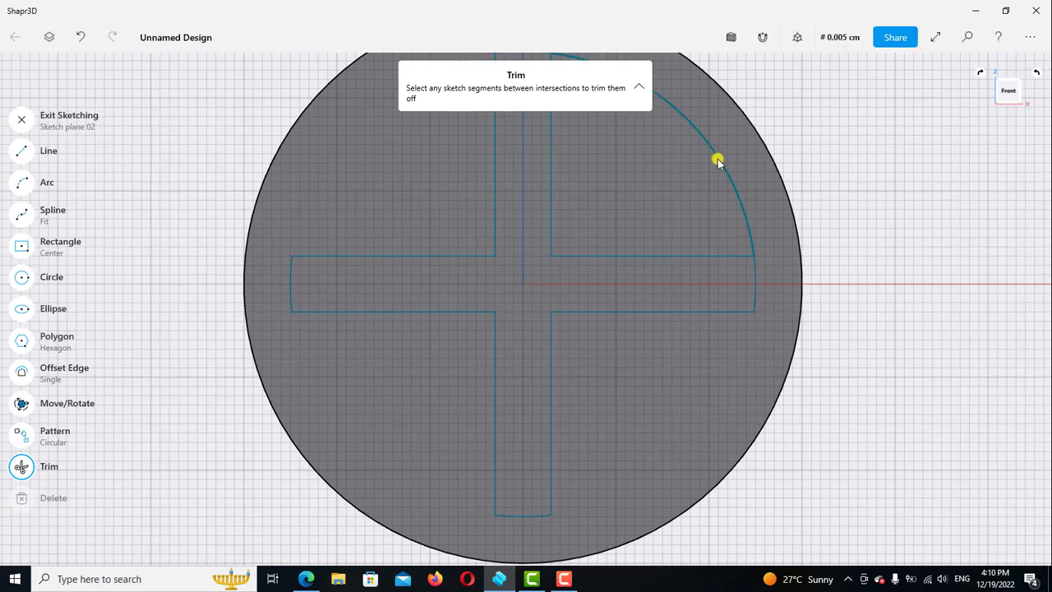
scroll(629, 351, down, 1)
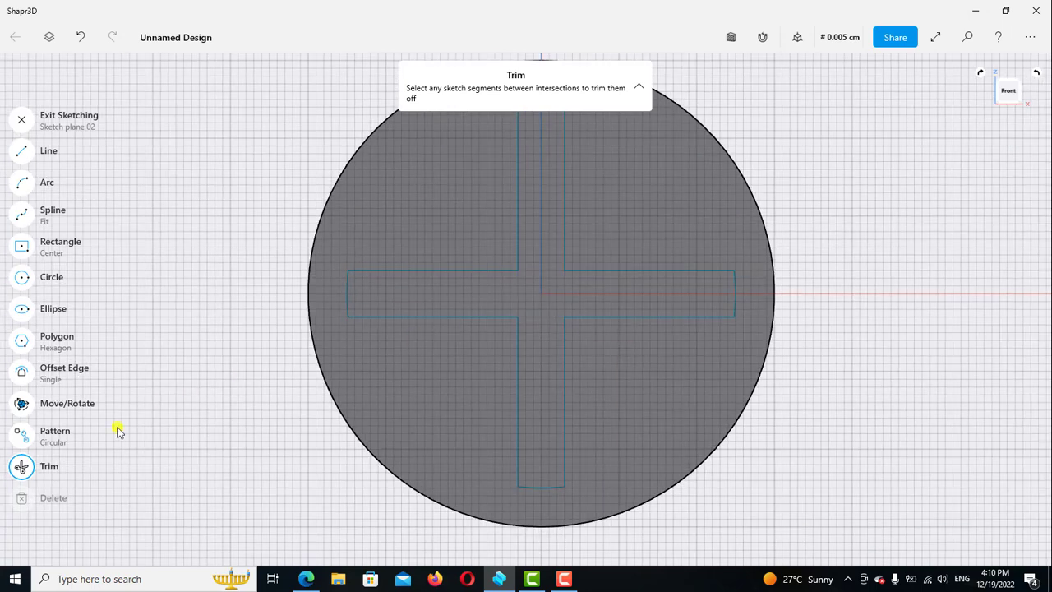
click(23, 467)
- Extrude the cross face 0.2 cm out from the cylinder end
click(21, 119)
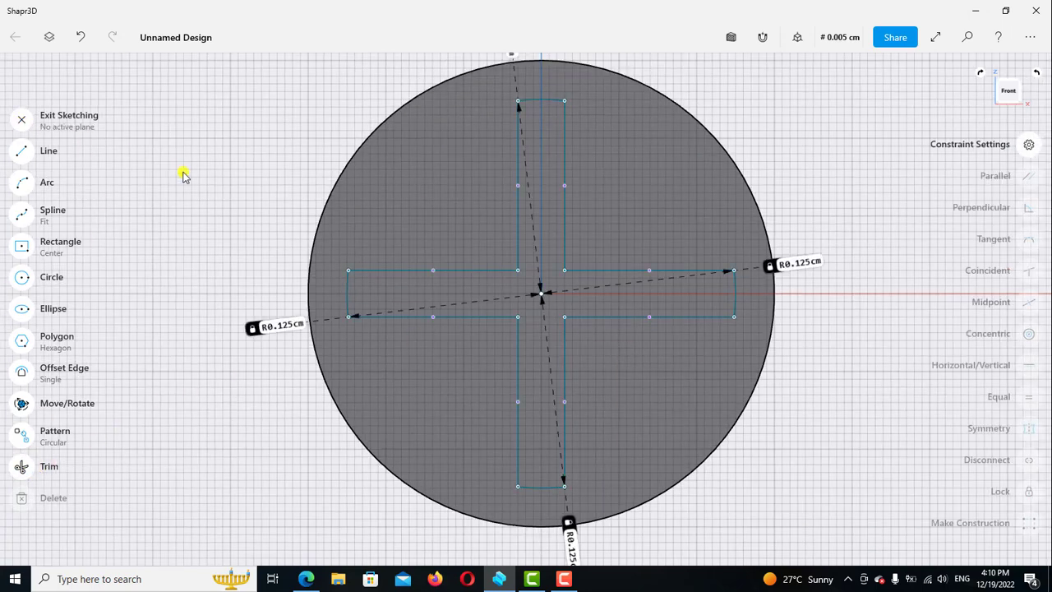
scroll(322, 241, down, 1)
right_drag(476, 220, 488, 260)
click(488, 260)
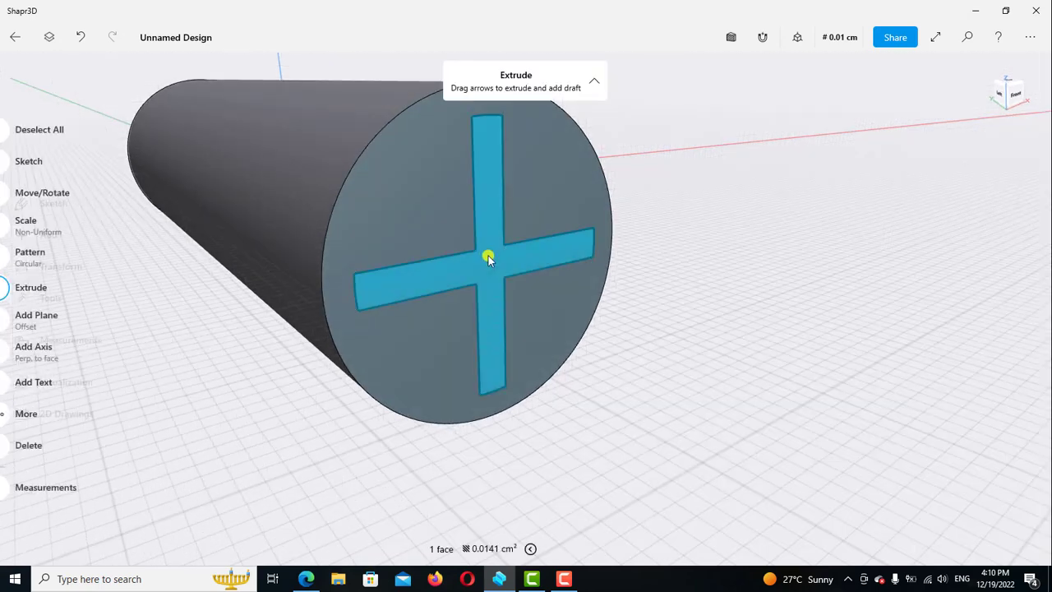
drag(497, 260, 618, 327)
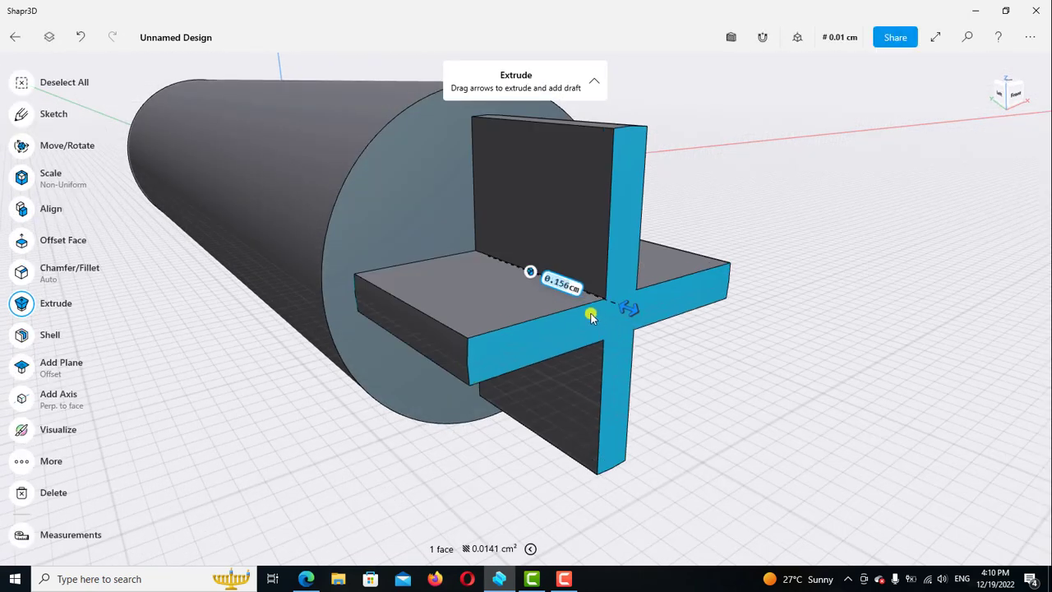
click(555, 282)
click(529, 384)
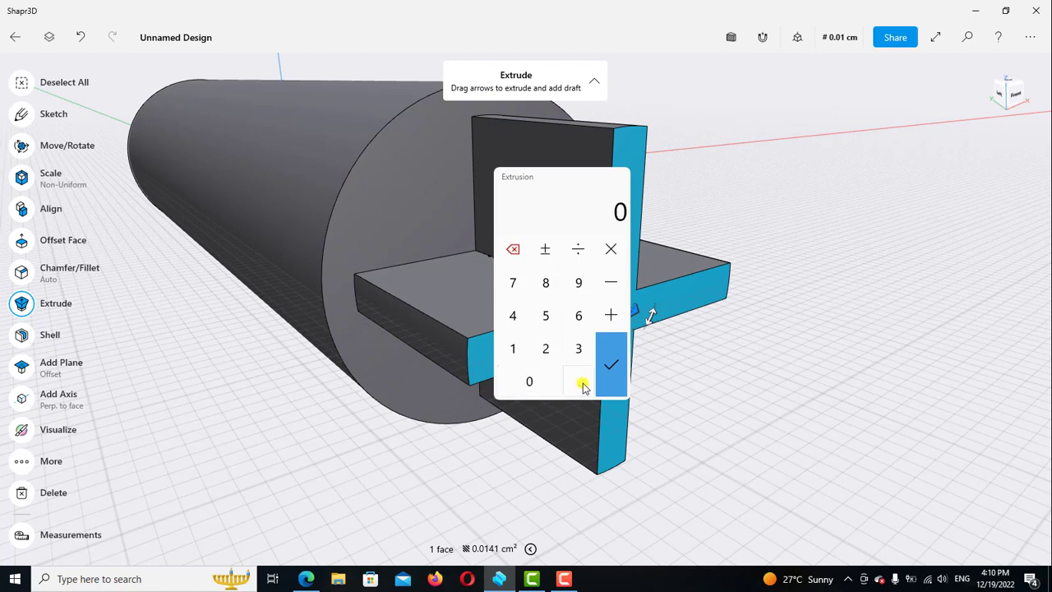
click(578, 384)
click(545, 349)
click(612, 369)
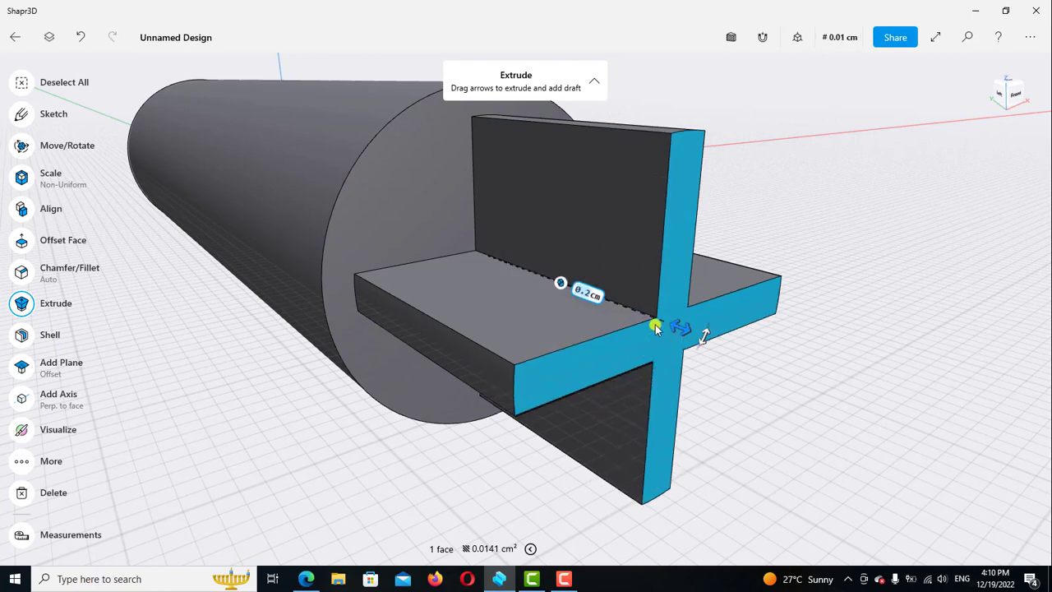
scroll(657, 329, down, 3)
scroll(794, 371, down, 2)
click(870, 329)
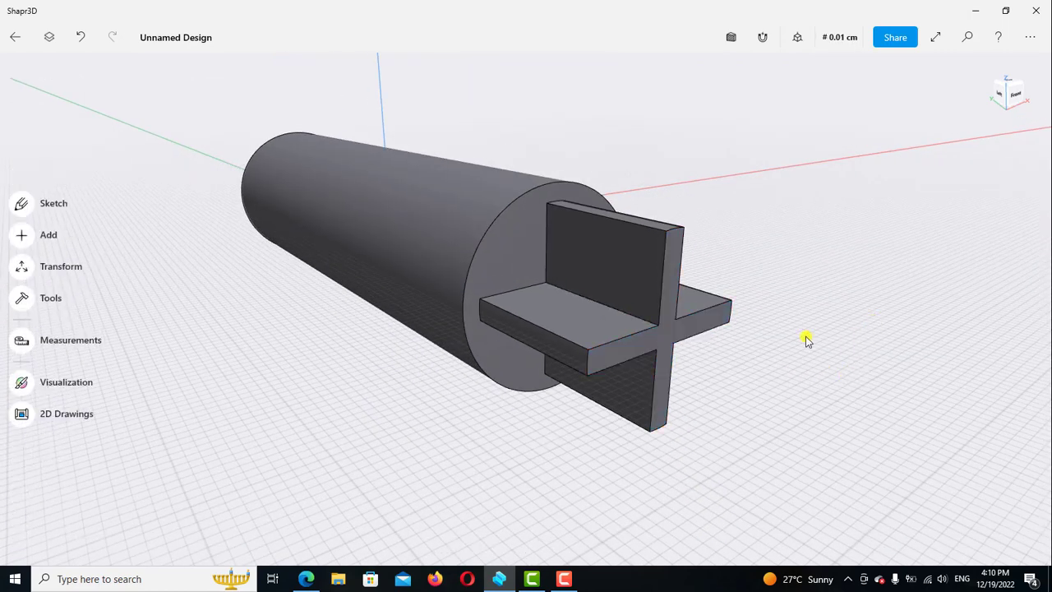
- Check the items list and undo the cross extrusion
mouse_move(805, 339)
right_down()
mouse_move(792, 332)
mouse_move(862, 332)
right_up()
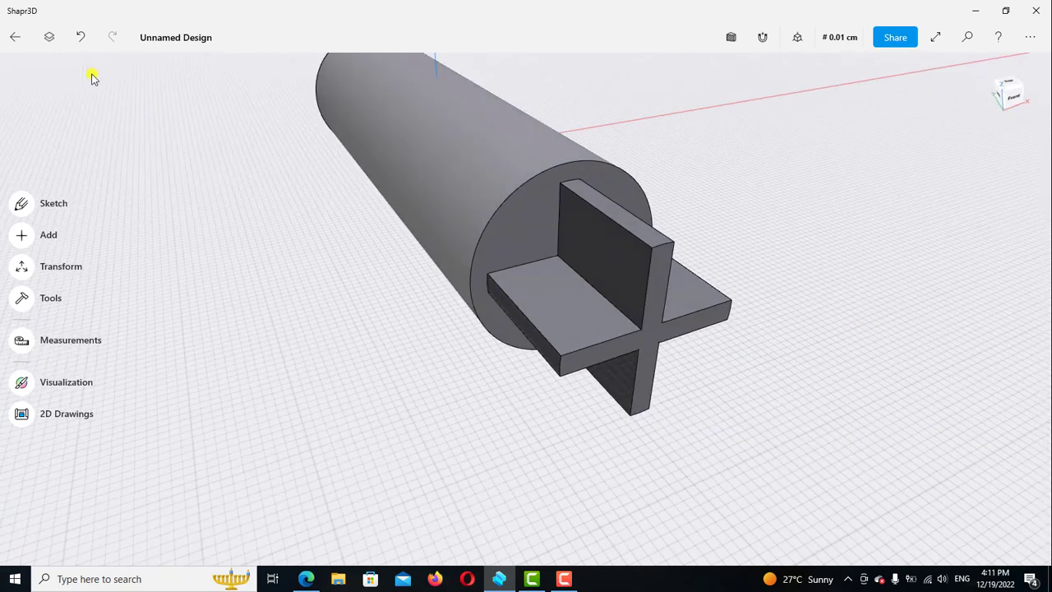
click(50, 36)
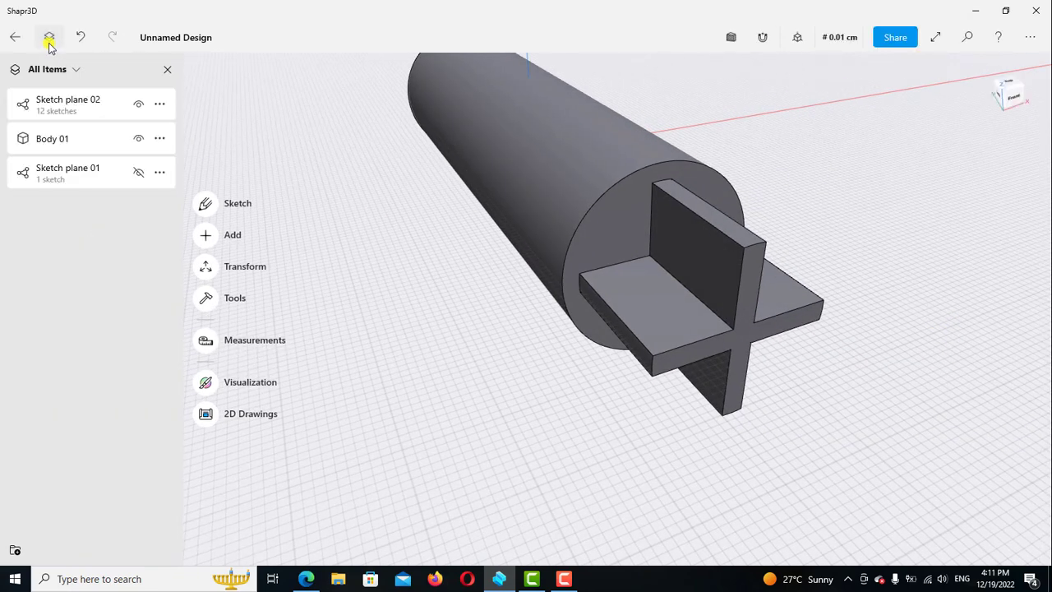
click(168, 69)
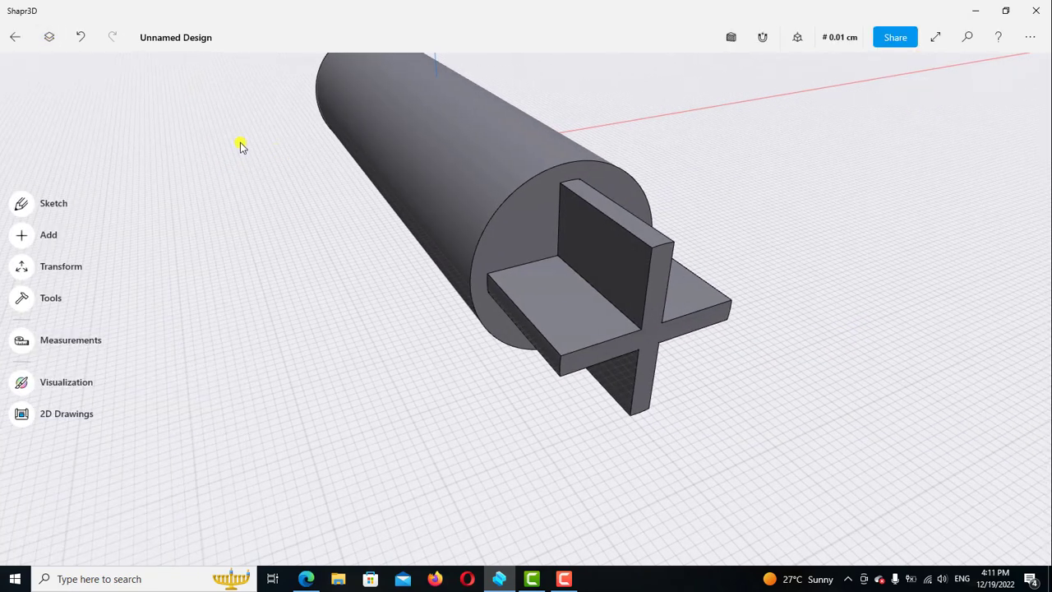
click(83, 39)
click(82, 38)
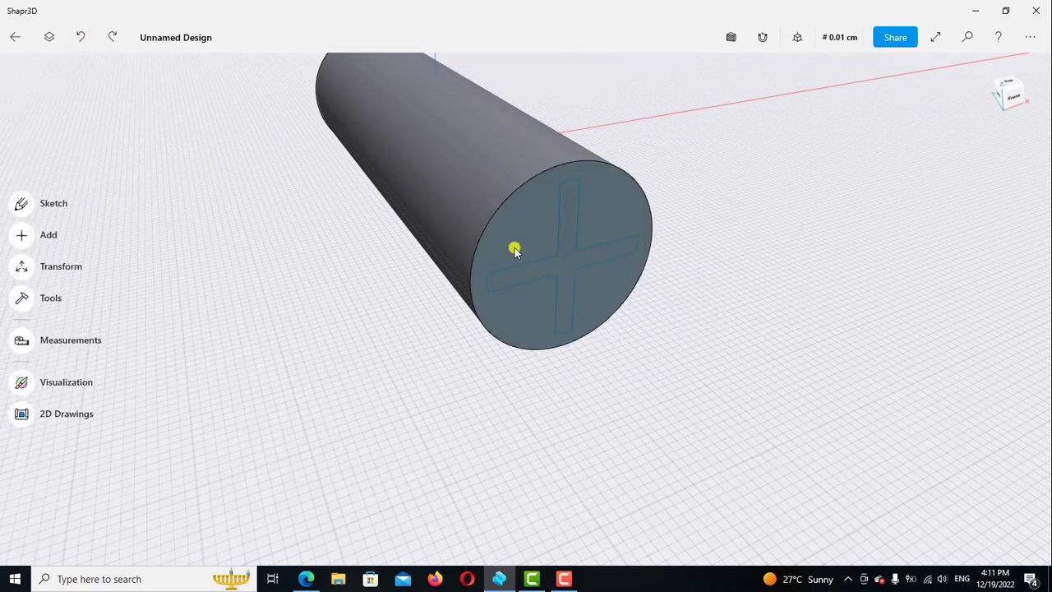
click(523, 274)
- Re-extrude the cross 0.2 cm as a separate new body, Body 02
click(523, 274)
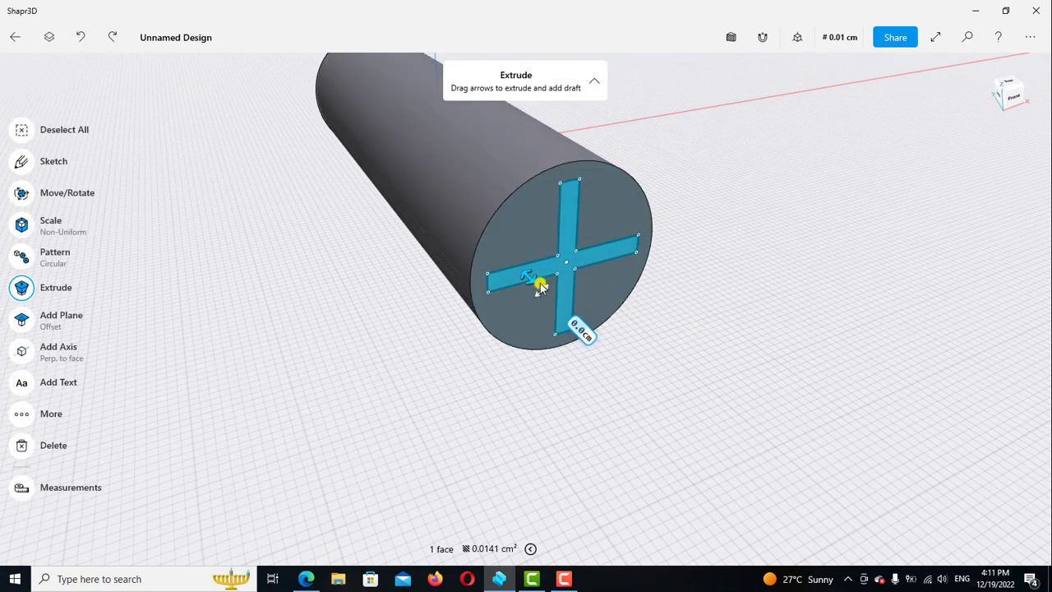
drag(559, 302, 605, 329)
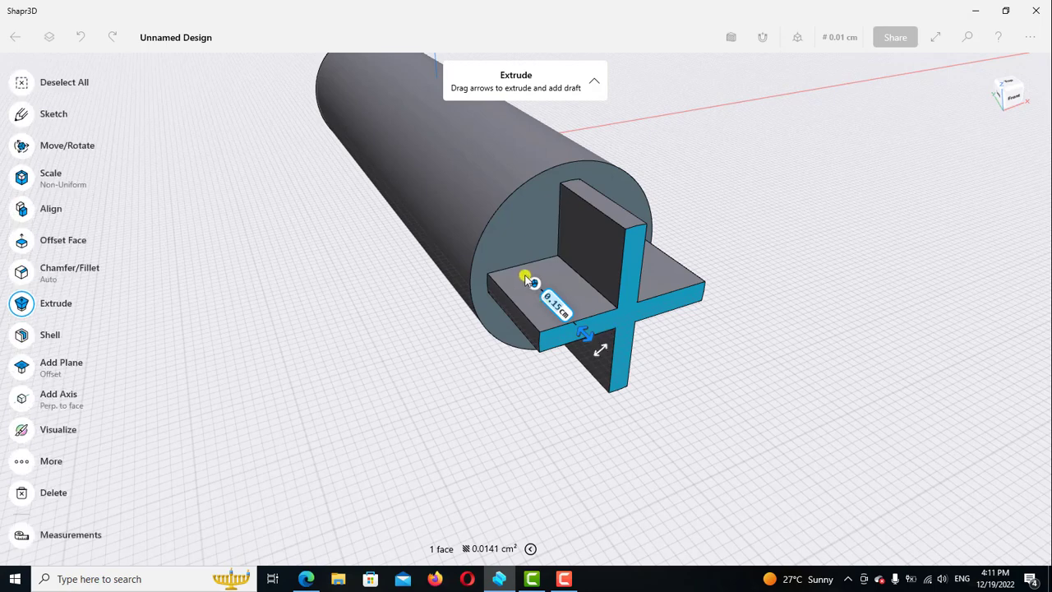
click(534, 285)
click(503, 261)
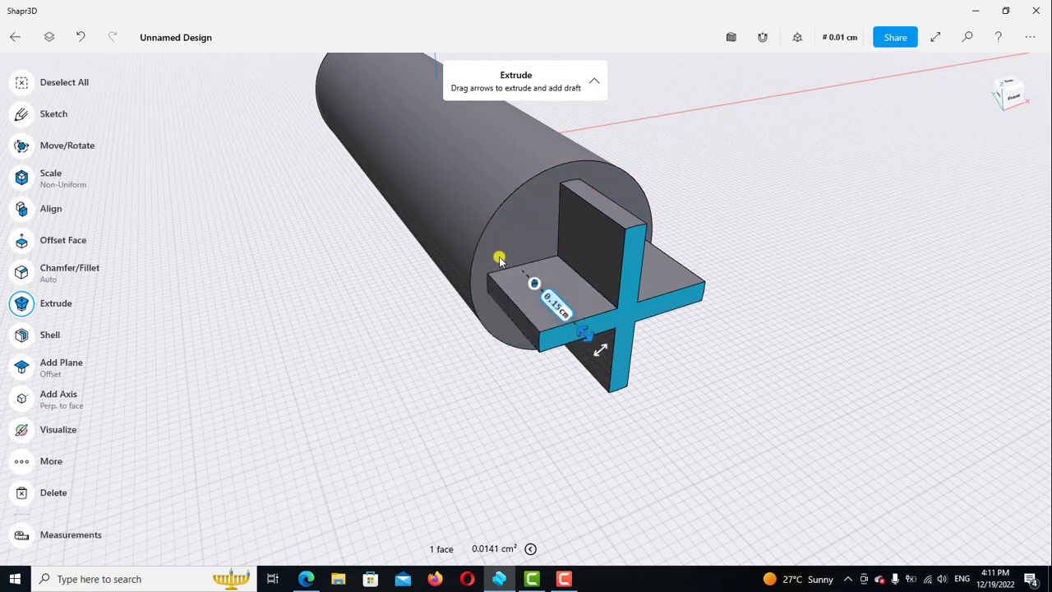
click(549, 304)
click(530, 403)
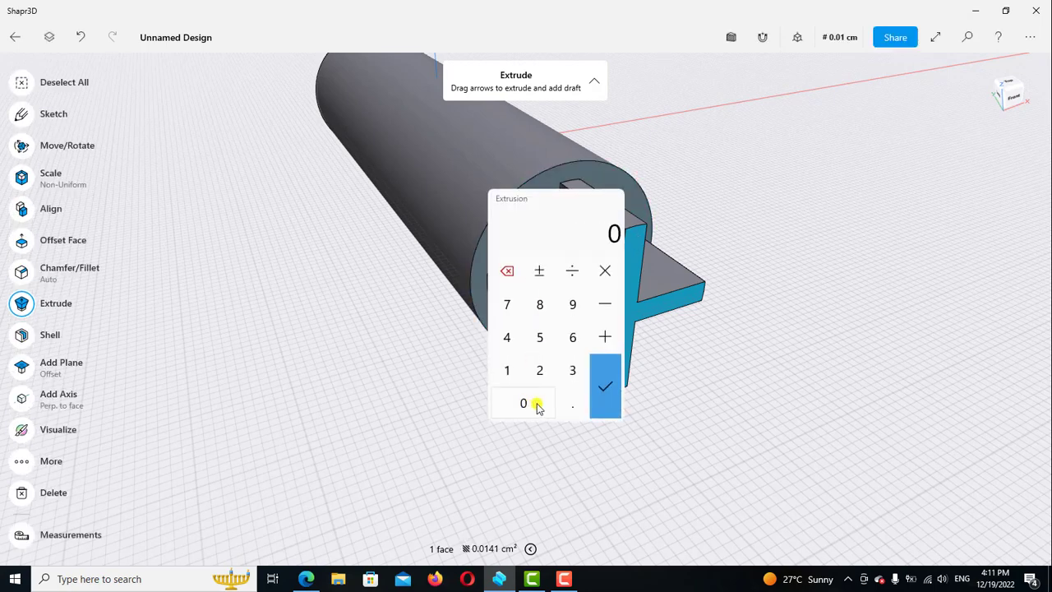
click(571, 407)
click(541, 371)
click(605, 390)
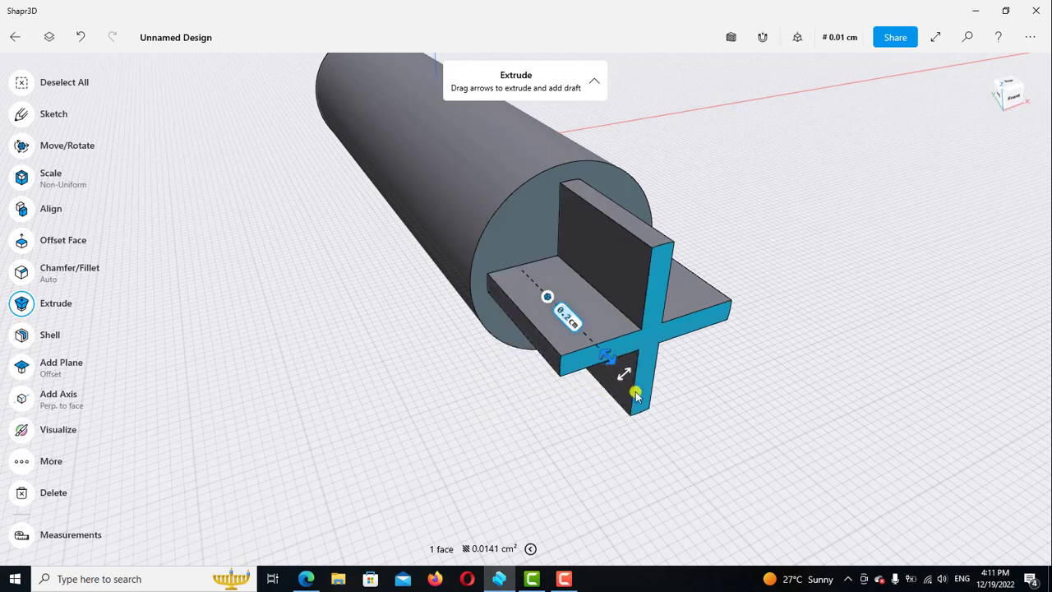
click(786, 399)
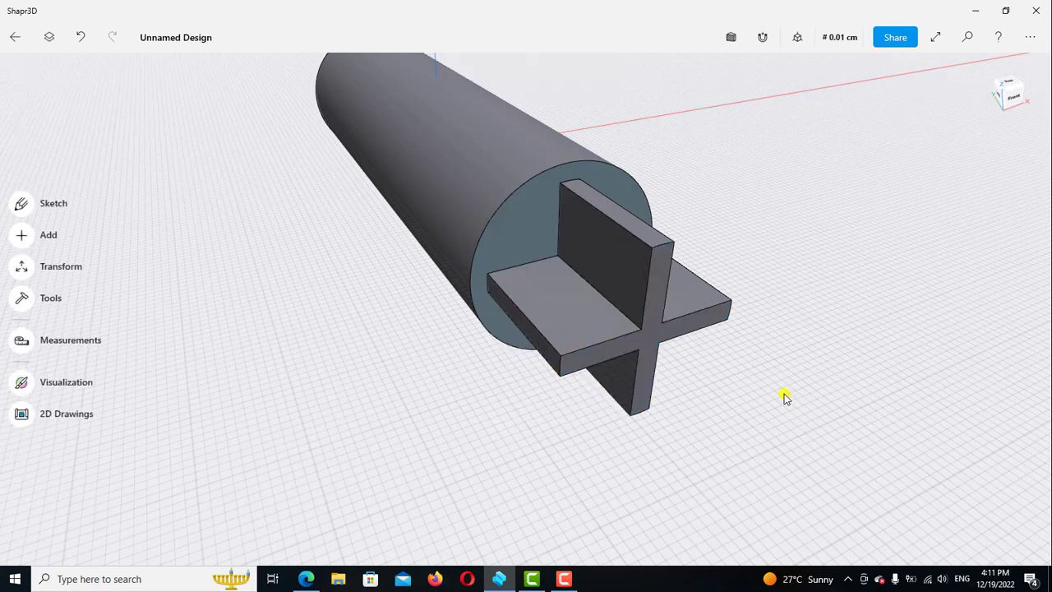
click(50, 37)
- Mirror Body 02 onto the cylinder's opposite end, keeping the original tab
click(55, 107)
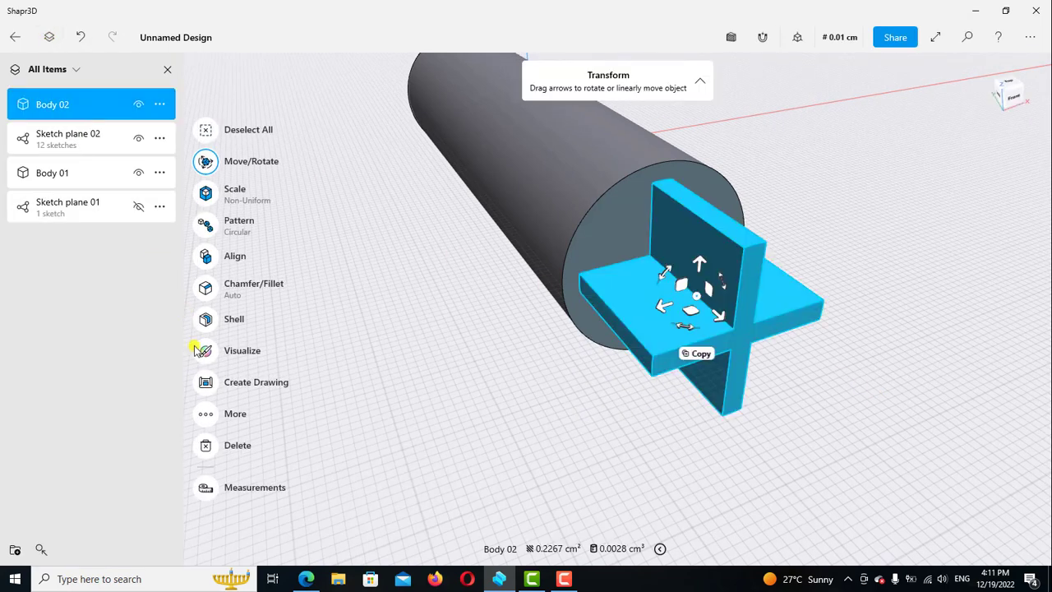
click(208, 418)
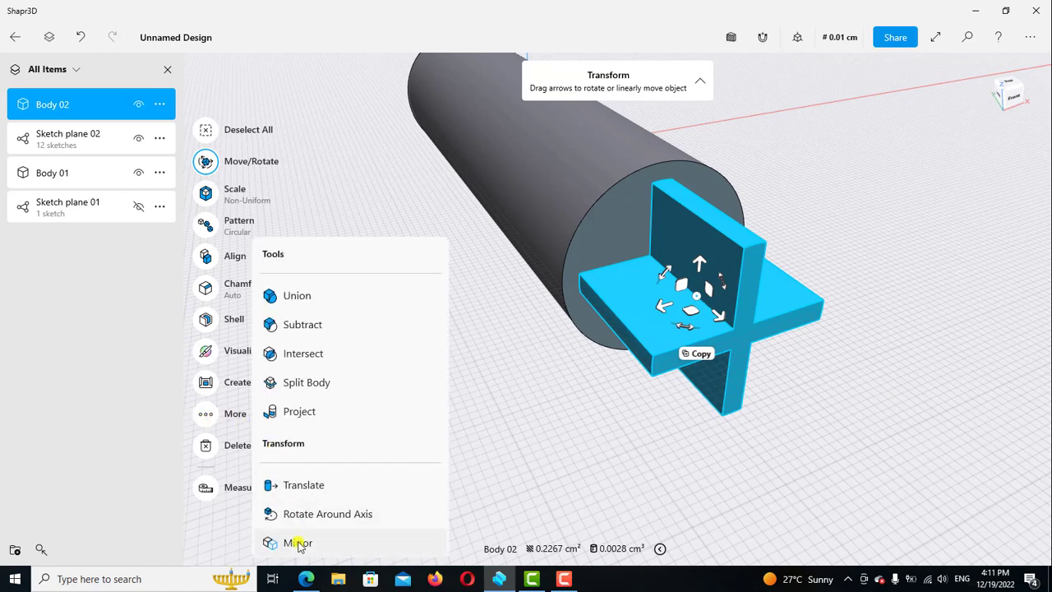
click(603, 308)
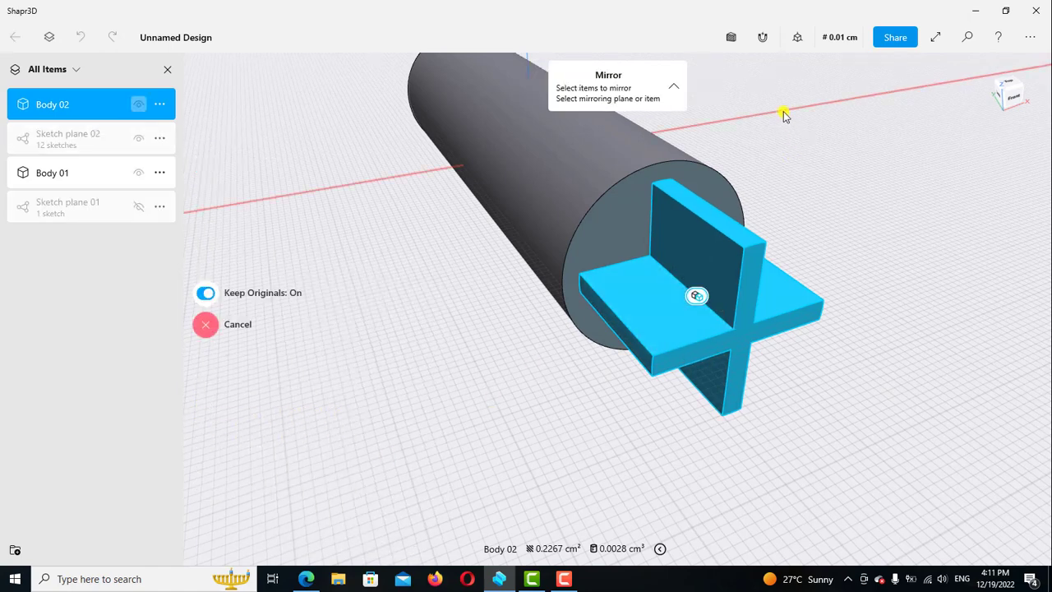
click(781, 288)
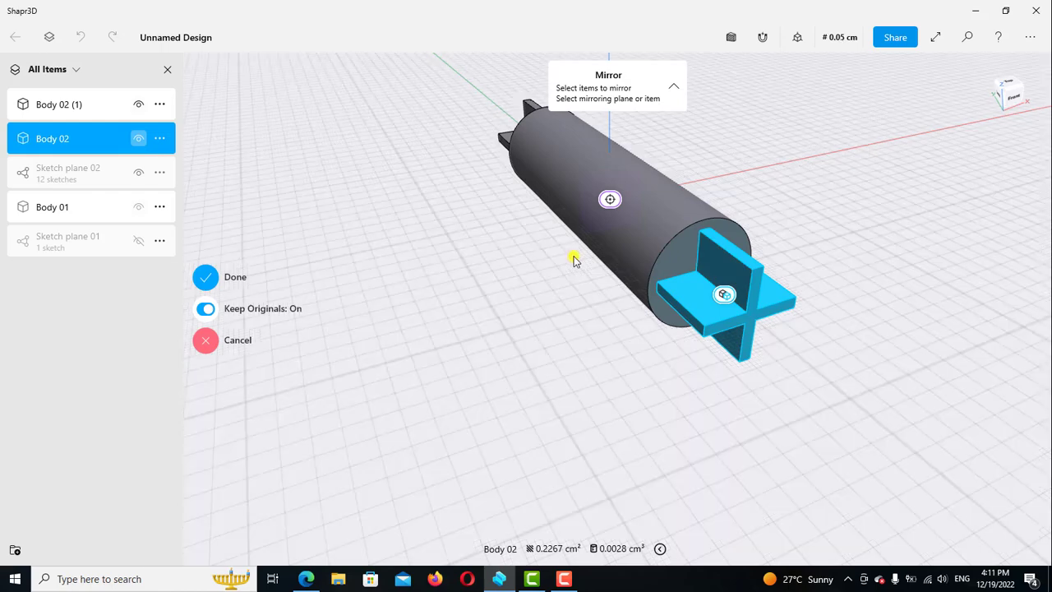
right_drag(576, 258, 600, 255)
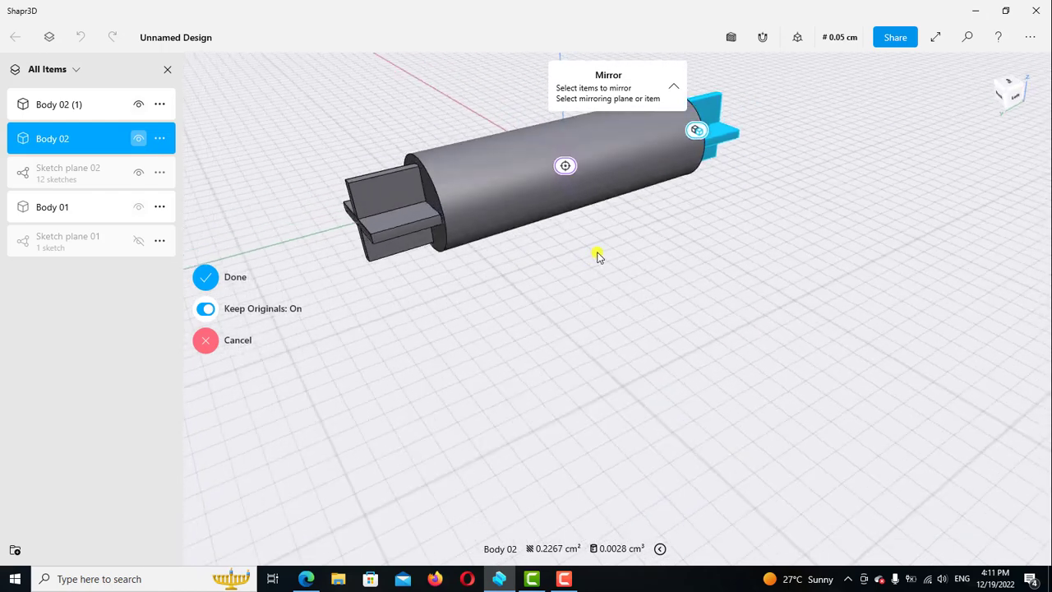
click(206, 278)
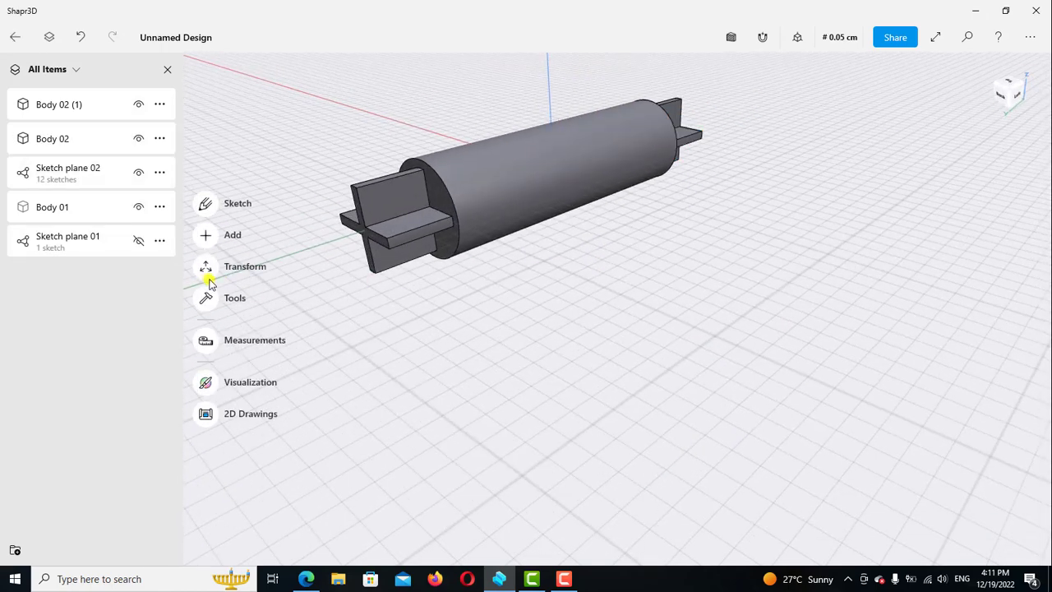
- Union Body 01, Body 02 (1) and Body 02 into one pin, then compare with the drawing
click(68, 210)
click(61, 110)
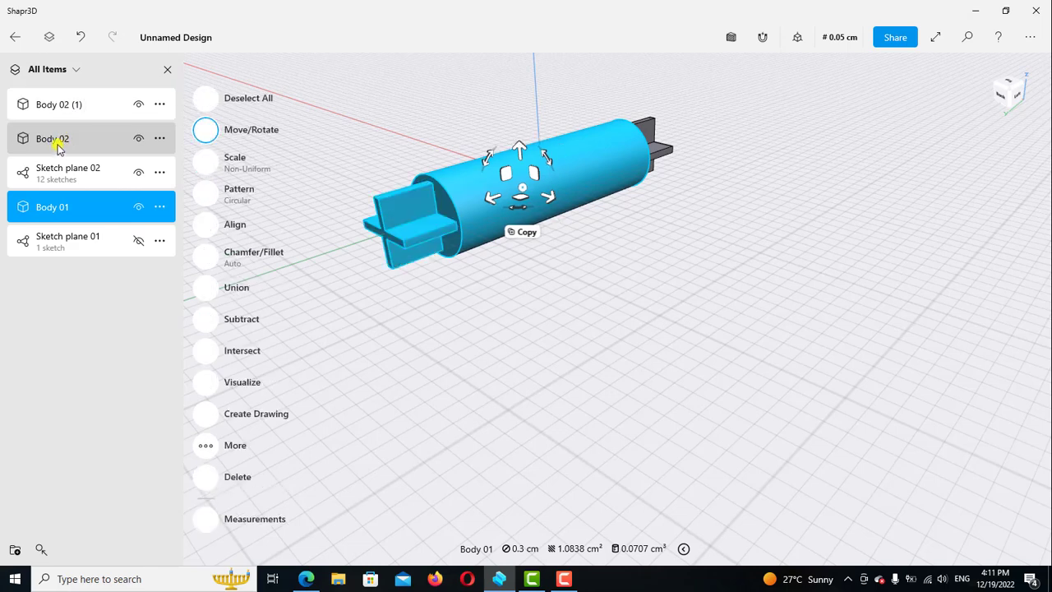
click(58, 145)
click(209, 287)
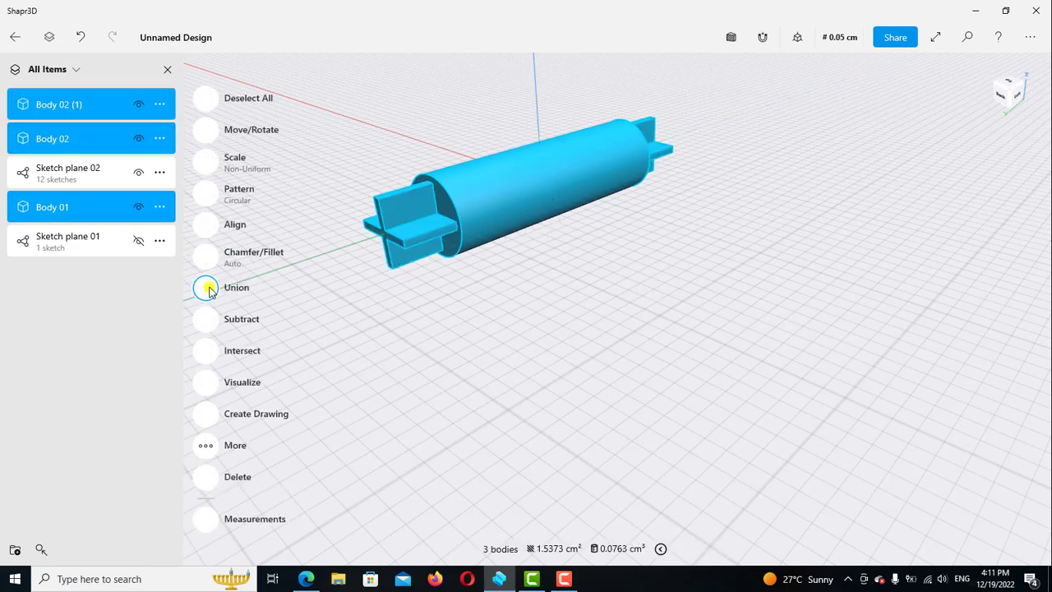
mouse_move(639, 348)
right_down()
mouse_move(650, 350)
mouse_move(679, 301)
mouse_move(615, 289)
mouse_move(527, 305)
mouse_move(647, 272)
mouse_move(559, 296)
right_up()
click(307, 579)
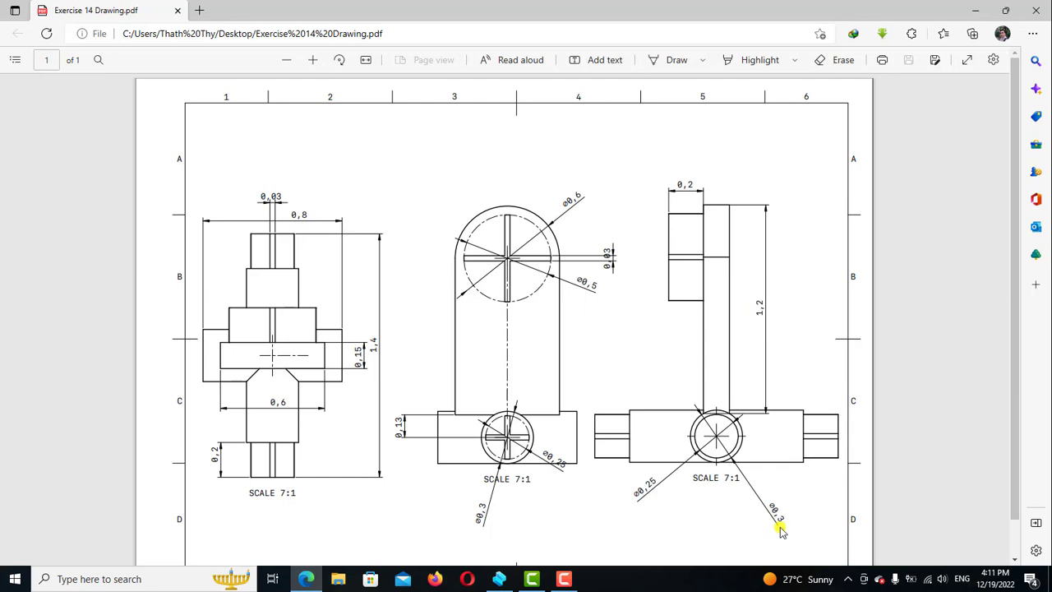
click(499, 579)
- Switch to the Right view and hide the pin Body 02
right_drag(689, 340, 694, 334)
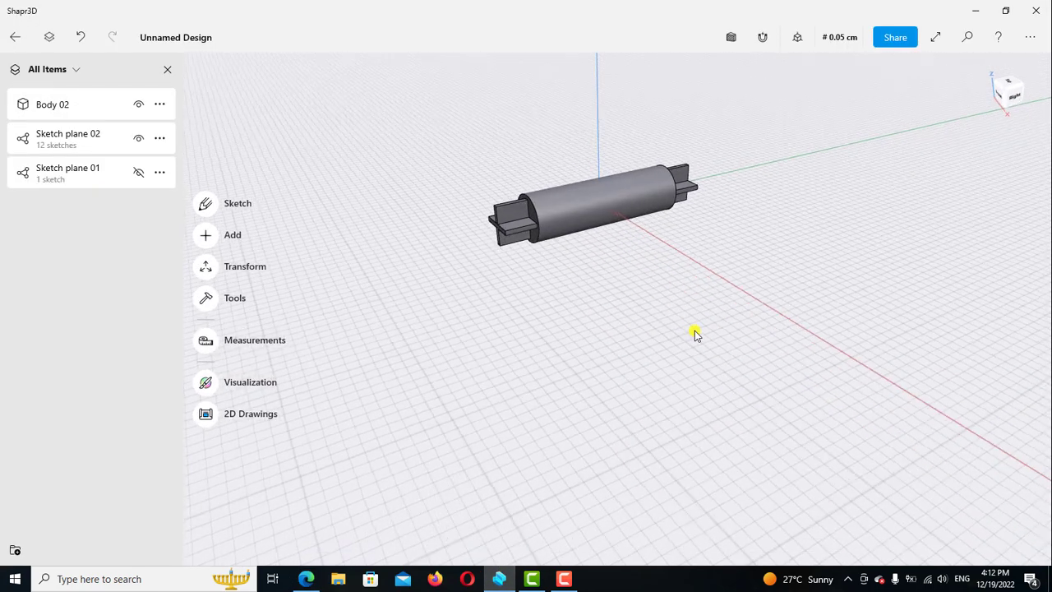
scroll(676, 239, up, 2)
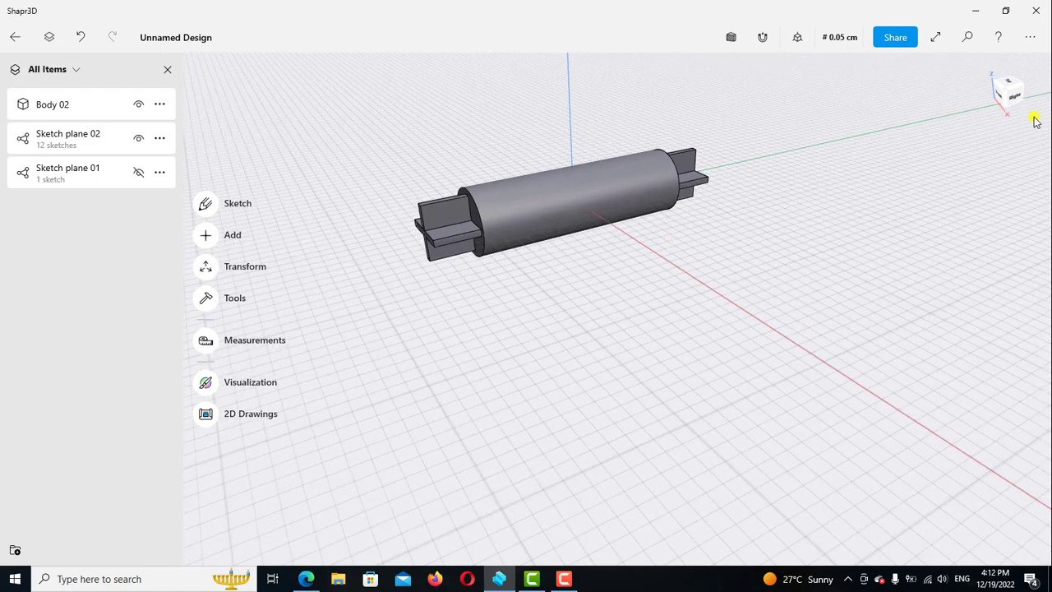
click(1018, 97)
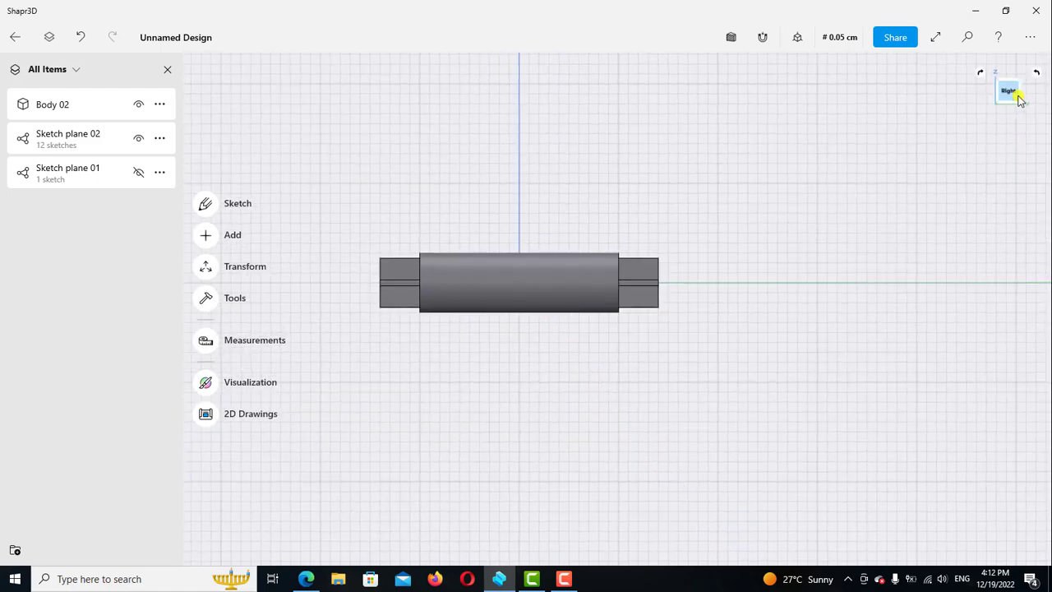
click(139, 106)
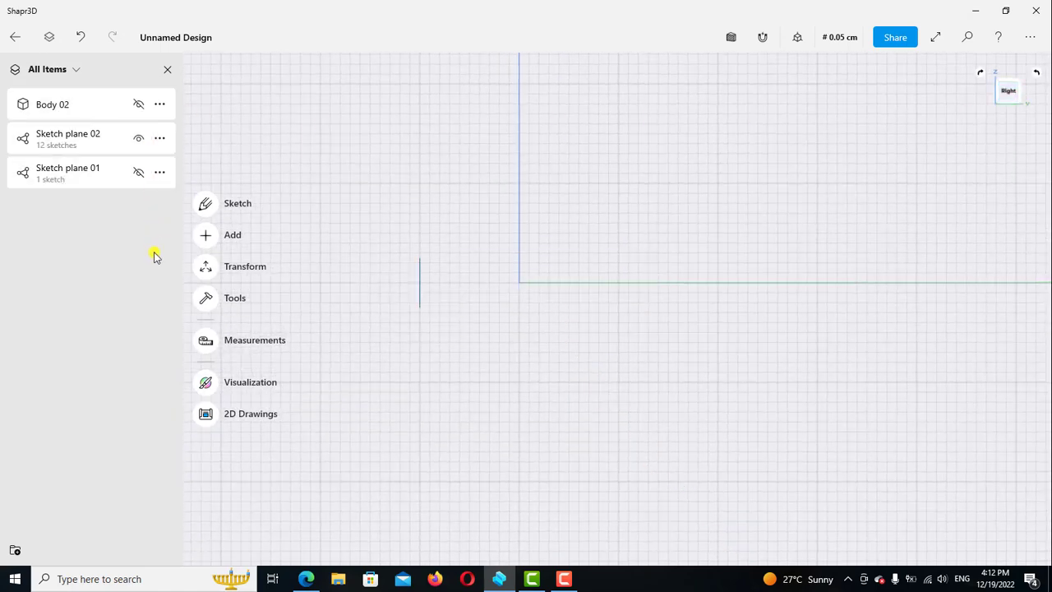
click(164, 72)
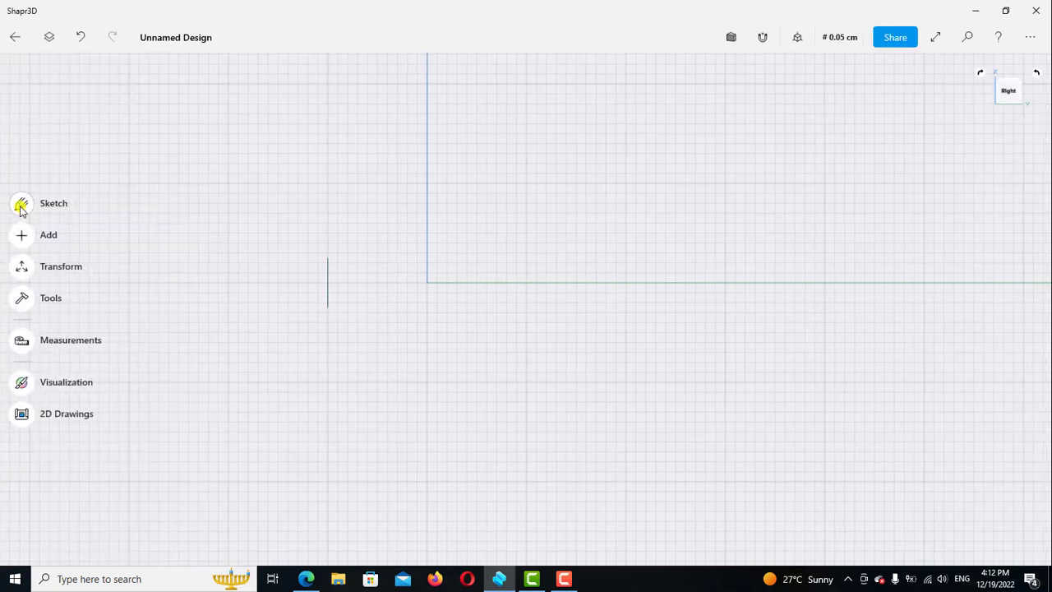
- Sketch a 0.3 cm diameter circle centred on the origin
click(21, 205)
click(21, 279)
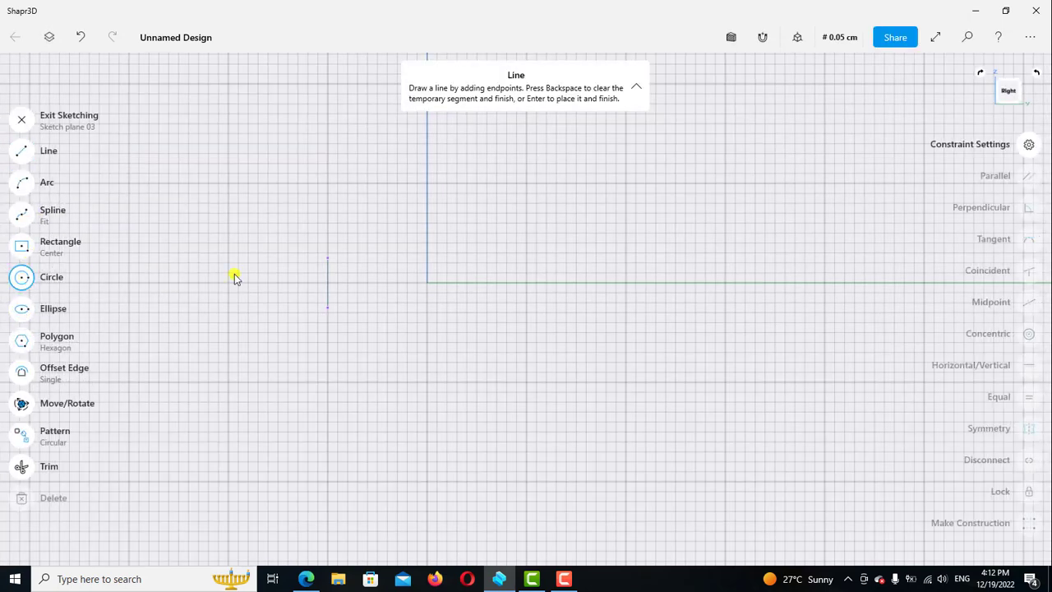
click(426, 283)
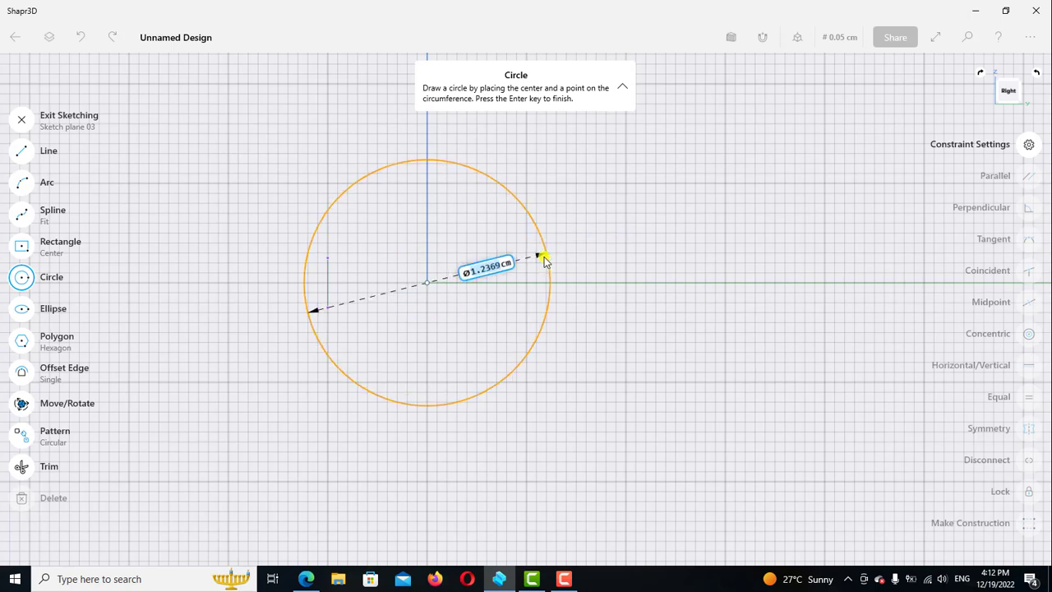
text(0.3)
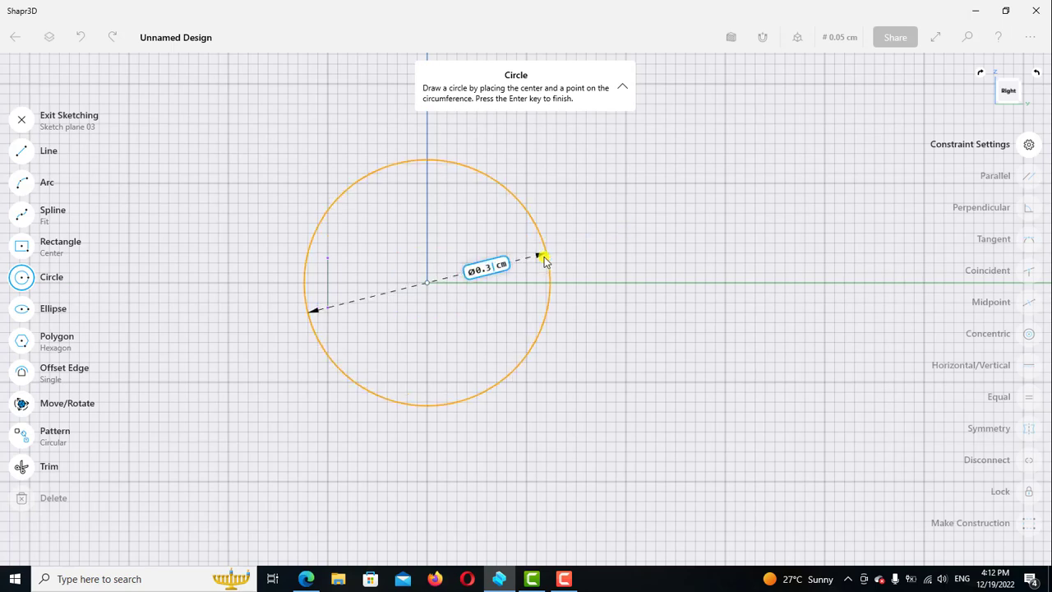
key(Return)
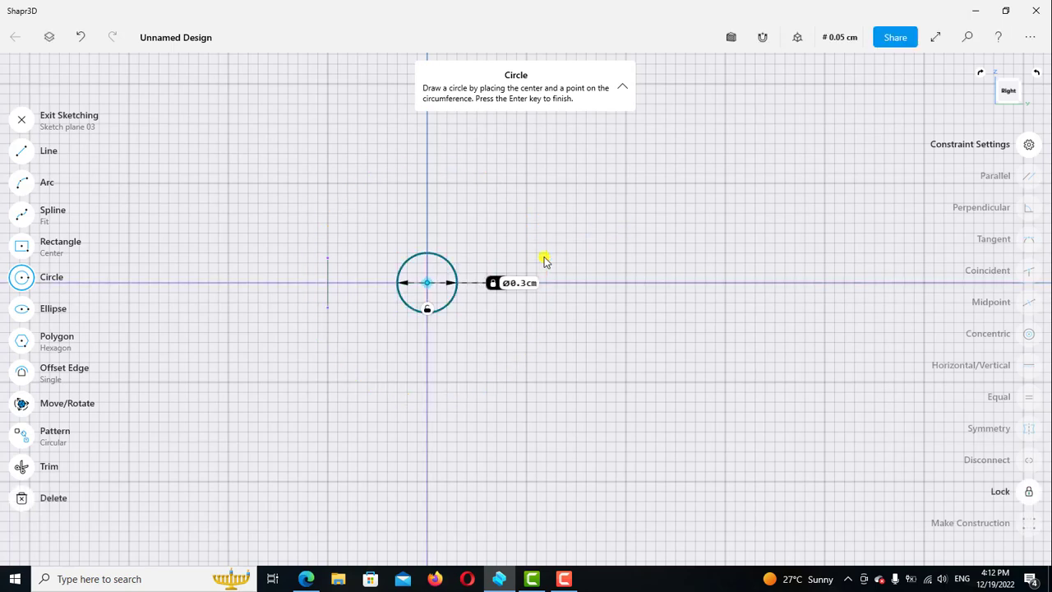
click(23, 278)
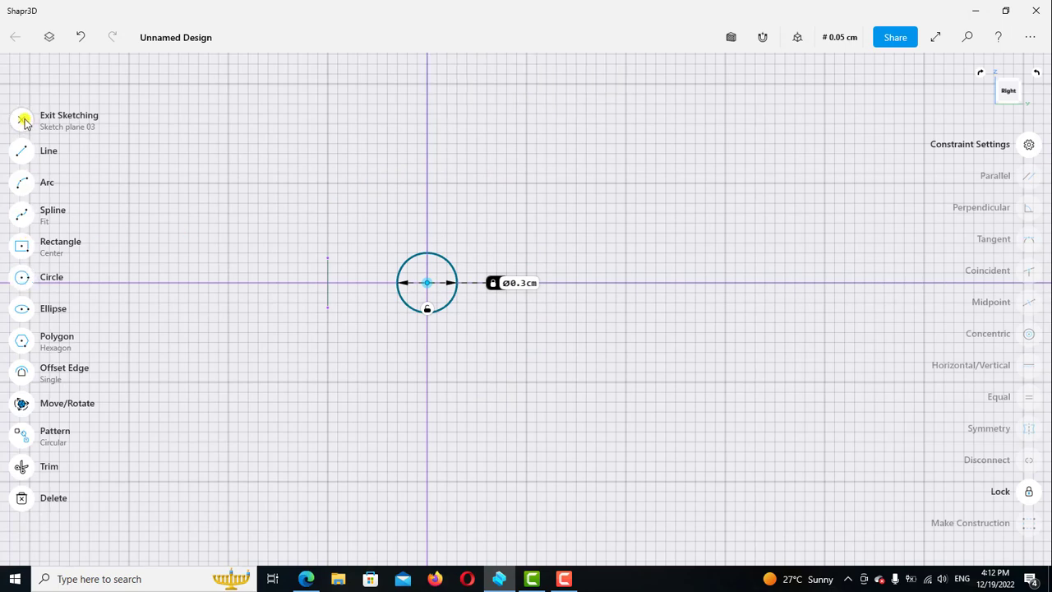
click(23, 120)
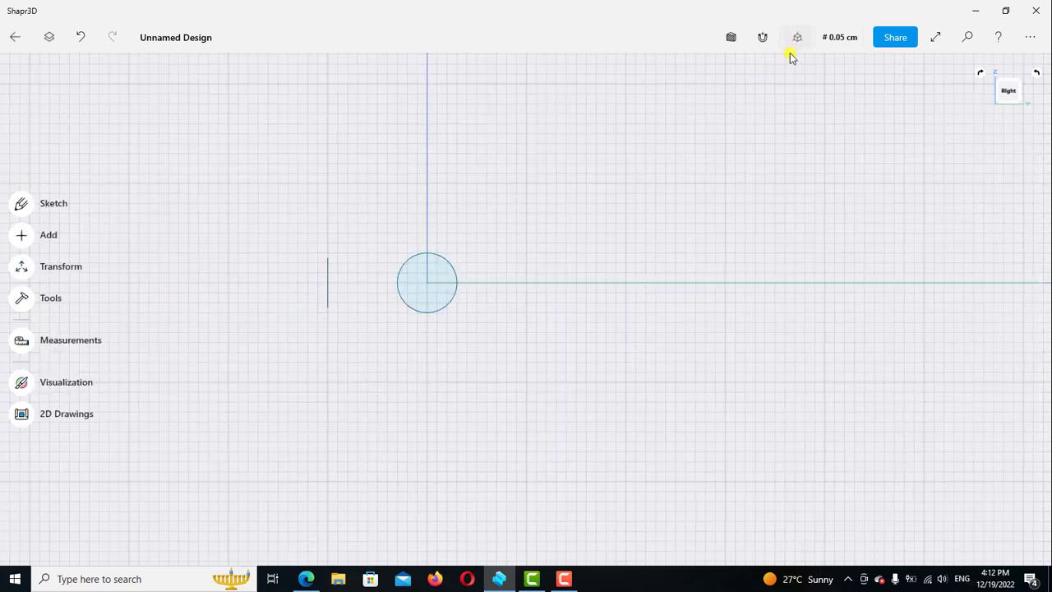
- Back in the default 3D view, extrude the circle 0.4 cm into a cylinder
click(796, 38)
click(750, 105)
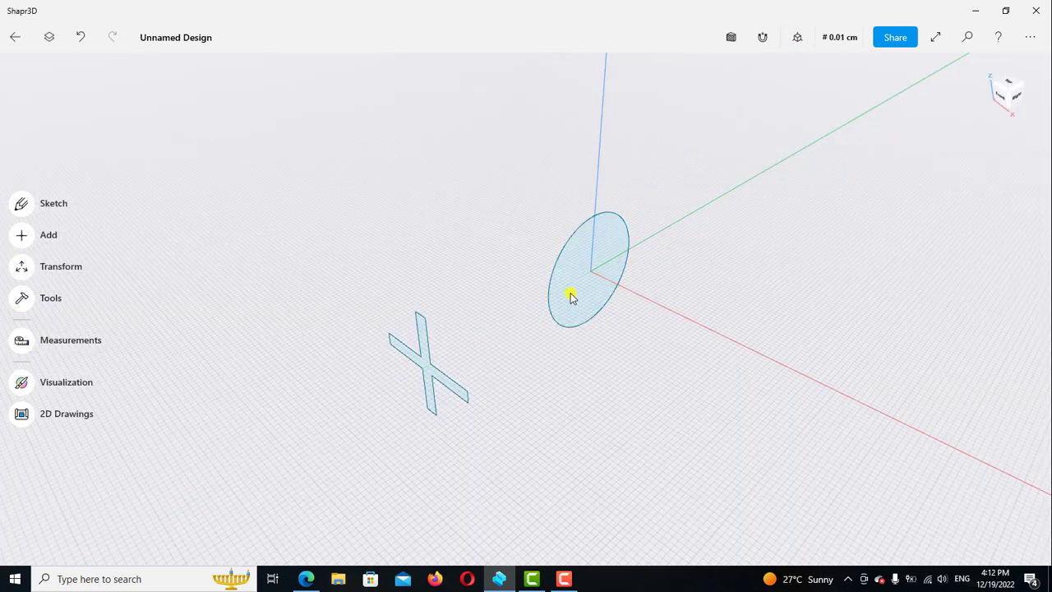
click(572, 294)
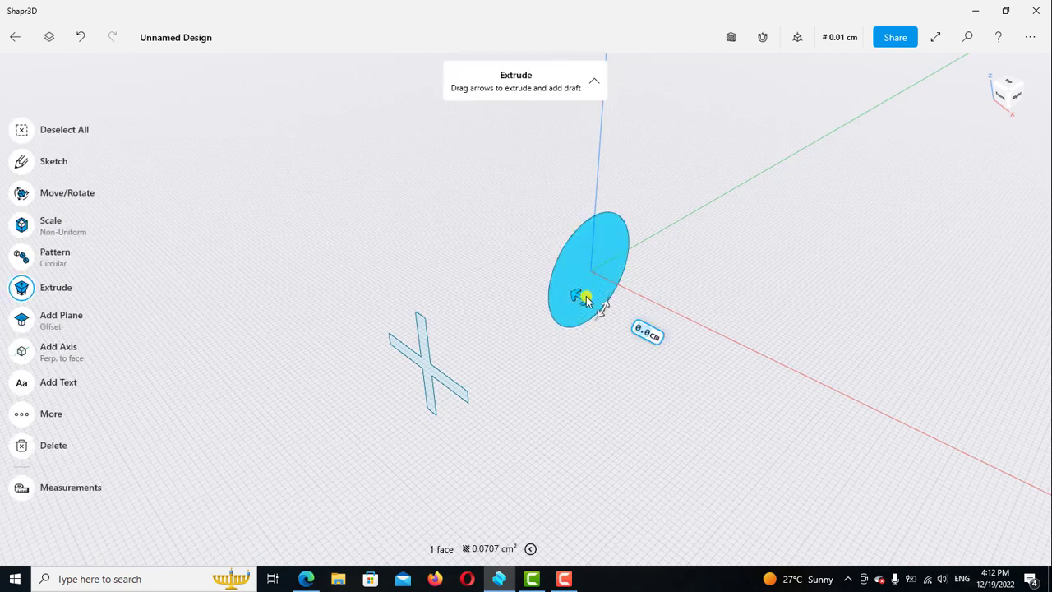
drag(585, 297, 707, 359)
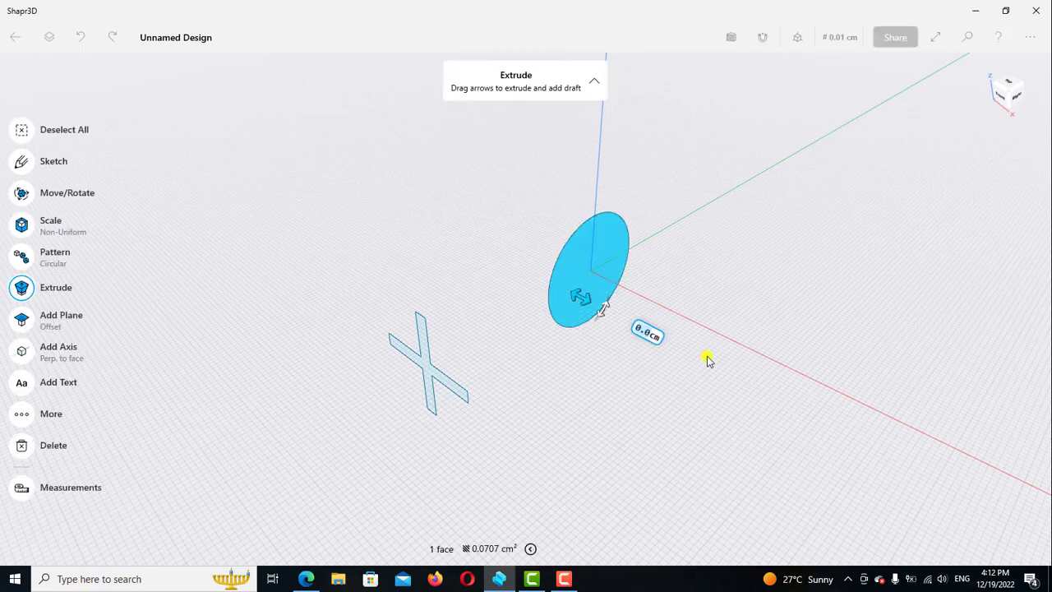
click(633, 329)
click(607, 422)
click(641, 425)
click(582, 356)
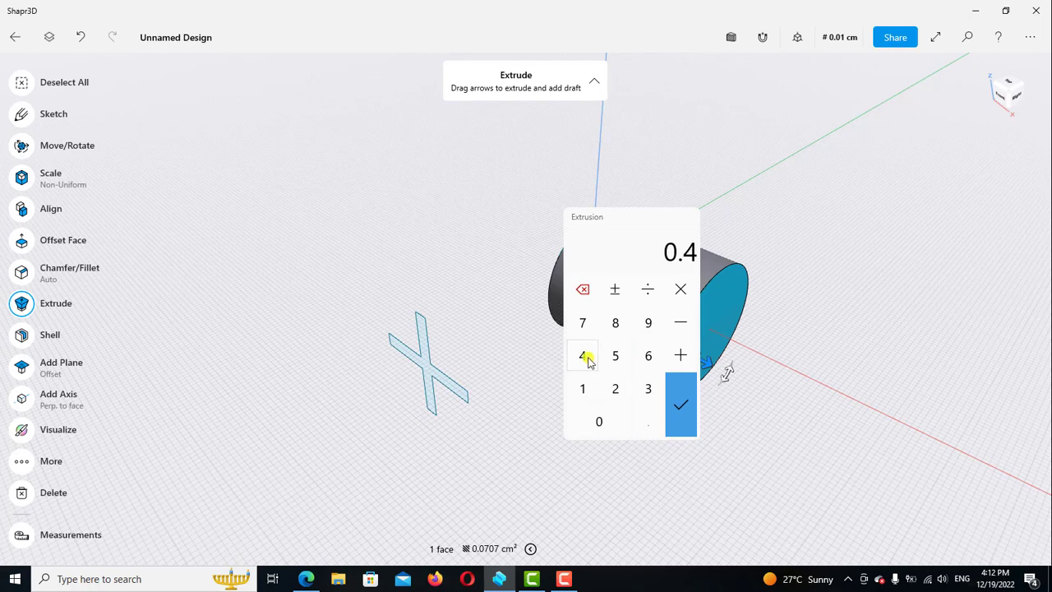
click(681, 404)
- Offset the cylinder's near end face by 0.8 cm, then deselect and zoom out
mouse_move(866, 257)
middle_down()
mouse_move(913, 249)
mouse_move(888, 244)
middle_up()
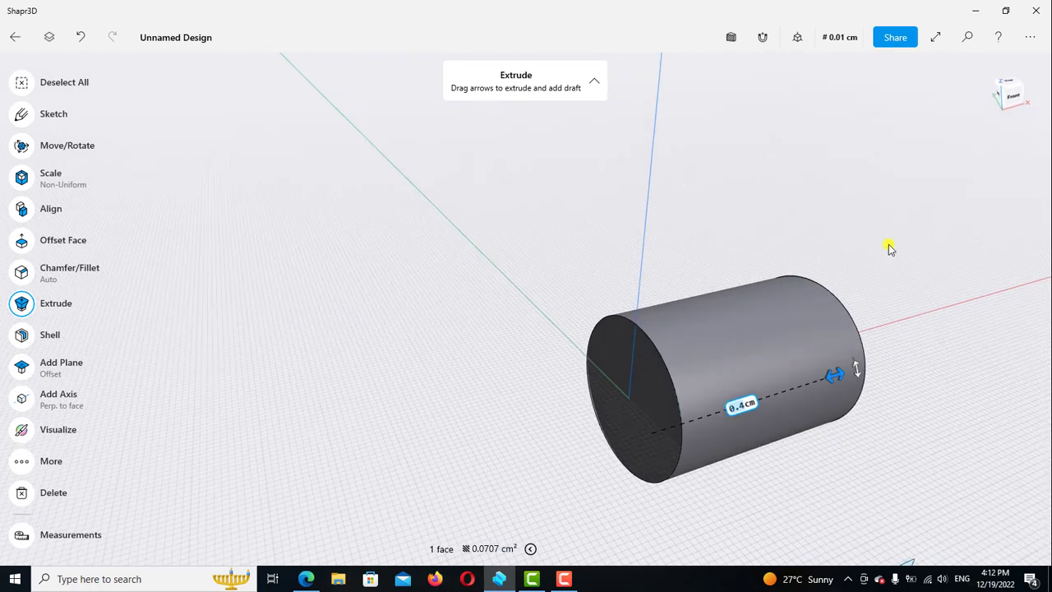
click(656, 401)
drag(642, 400, 462, 423)
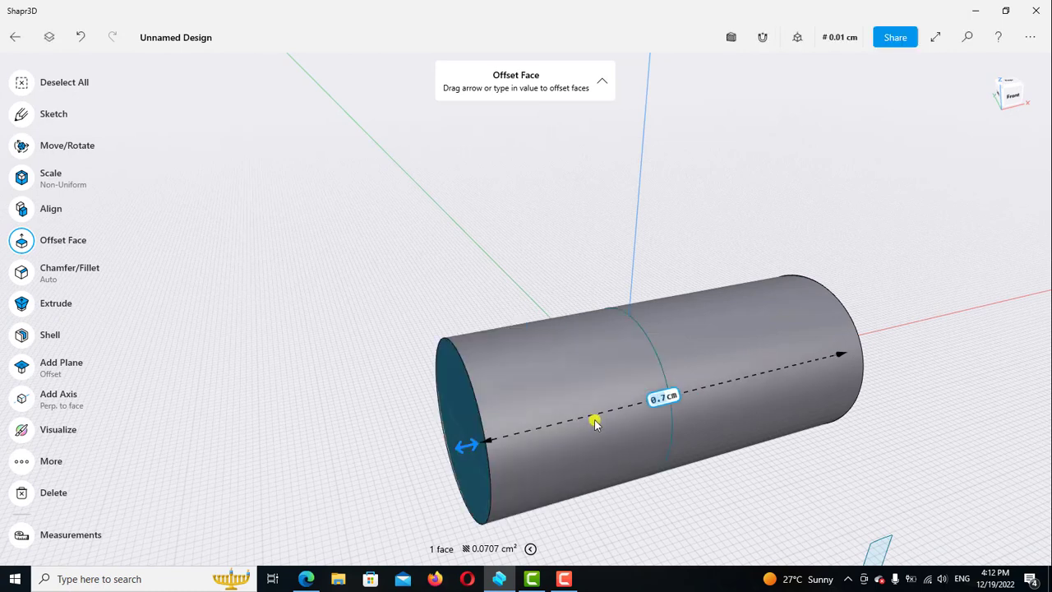
click(663, 398)
click(635, 494)
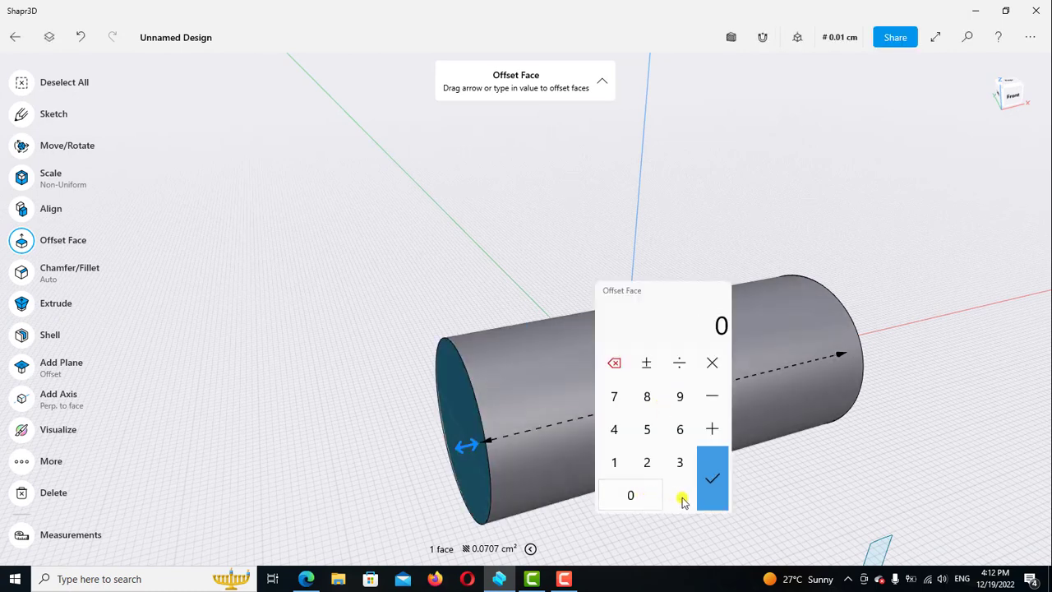
click(681, 498)
click(647, 397)
click(712, 478)
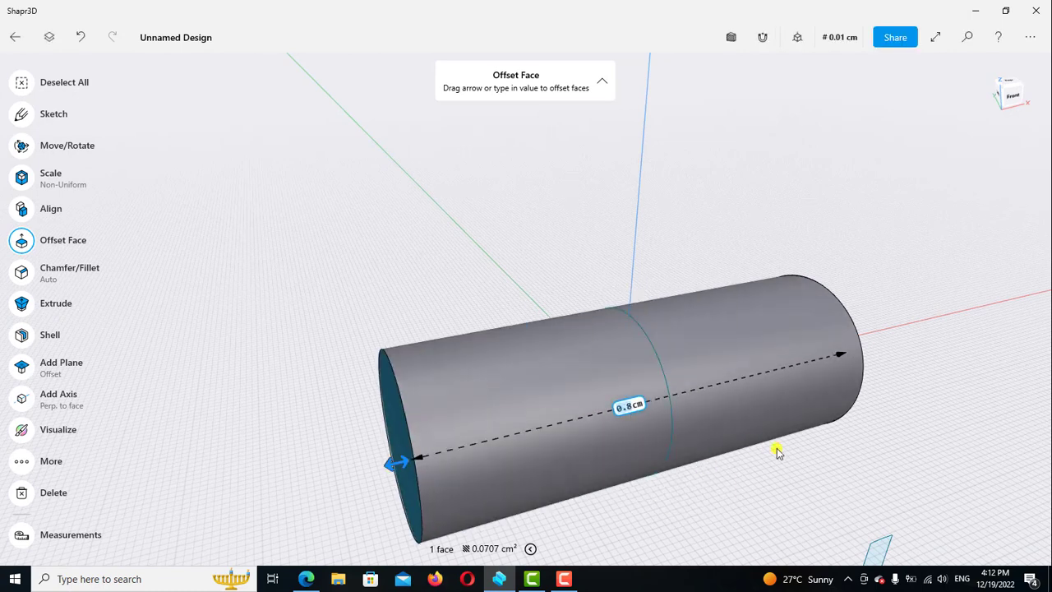
click(488, 284)
scroll(434, 155, down, 2)
scroll(483, 165, down, 2)
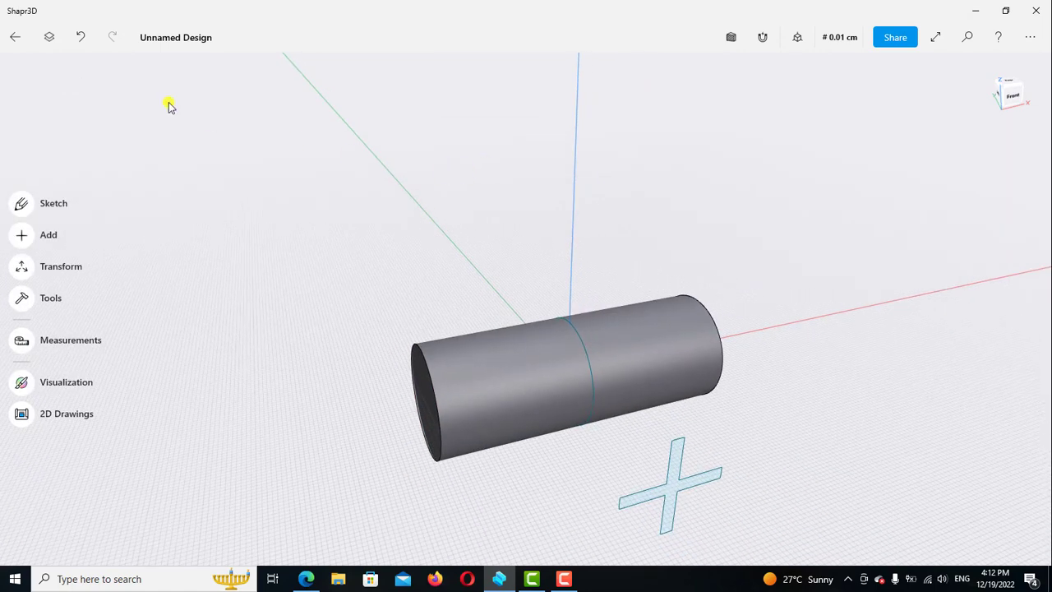
- Hide Sketch plane 02 and show the finned cross-shaped Body 02
click(49, 39)
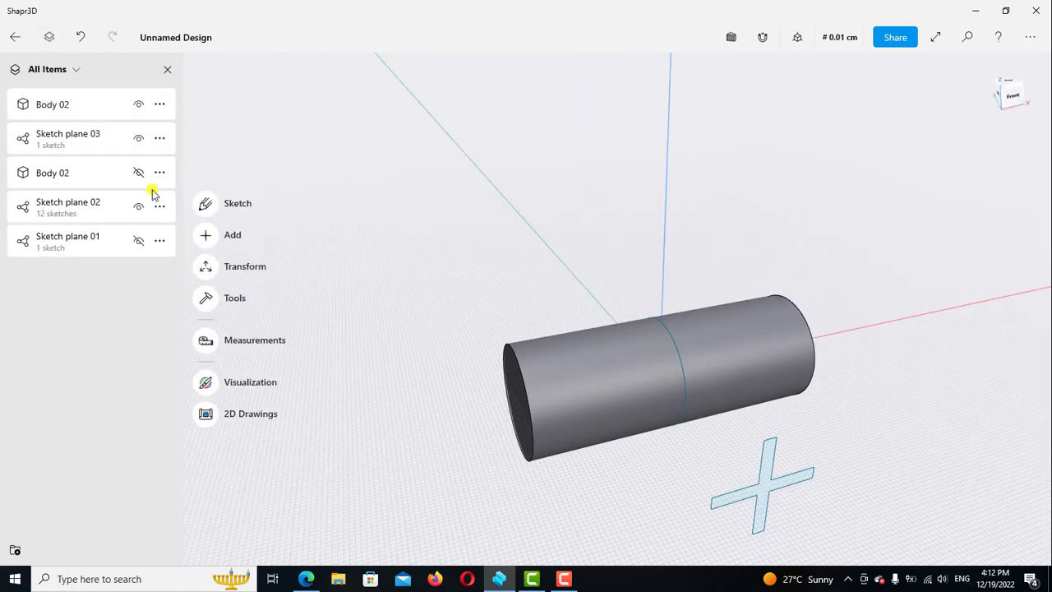
click(140, 207)
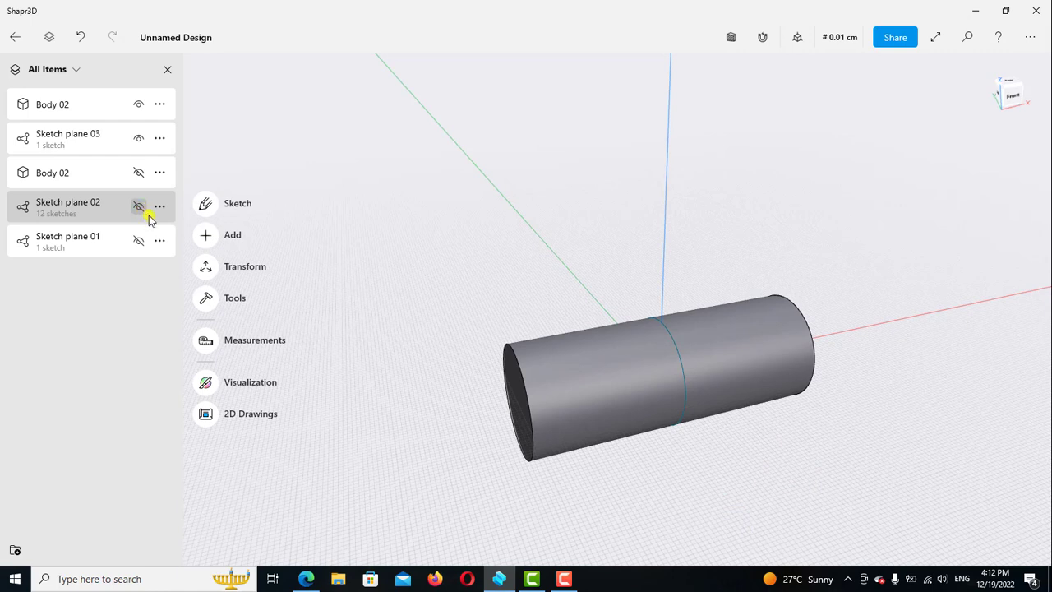
mouse_move(415, 285)
right_down()
mouse_move(414, 274)
mouse_move(385, 283)
right_up()
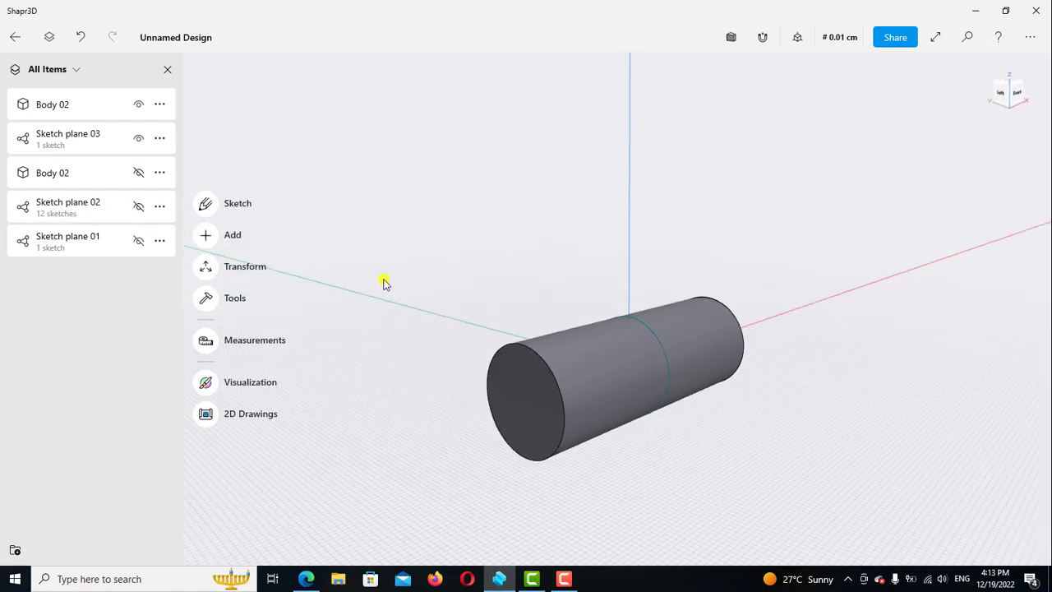
click(139, 172)
scroll(682, 237, down, 1)
right_drag(704, 238, 665, 235)
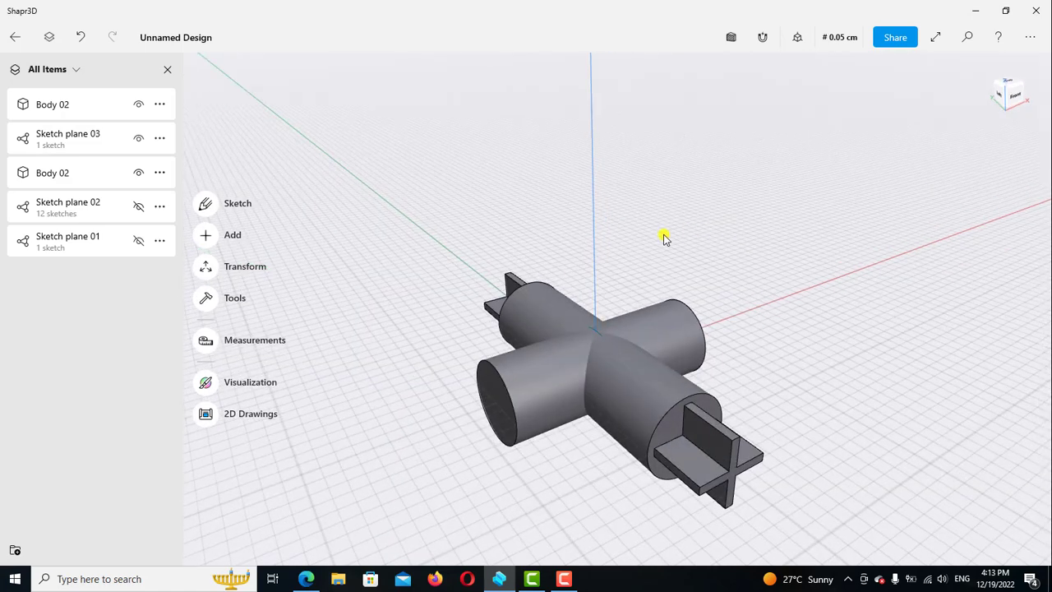
- Union the cross-shaped body and the cylinder into a single Body 02
click(82, 173)
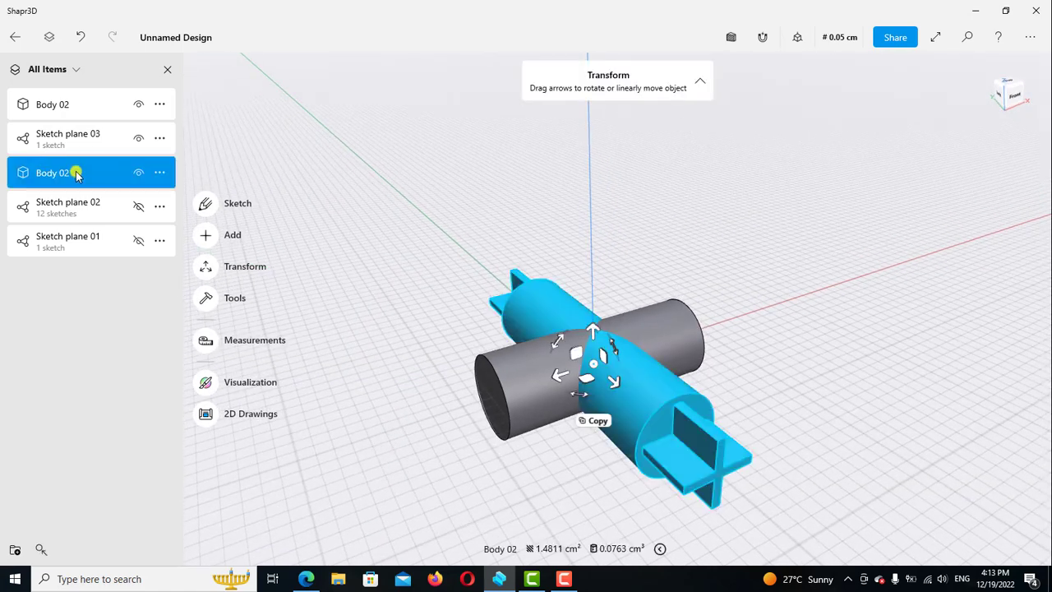
click(69, 107)
click(206, 292)
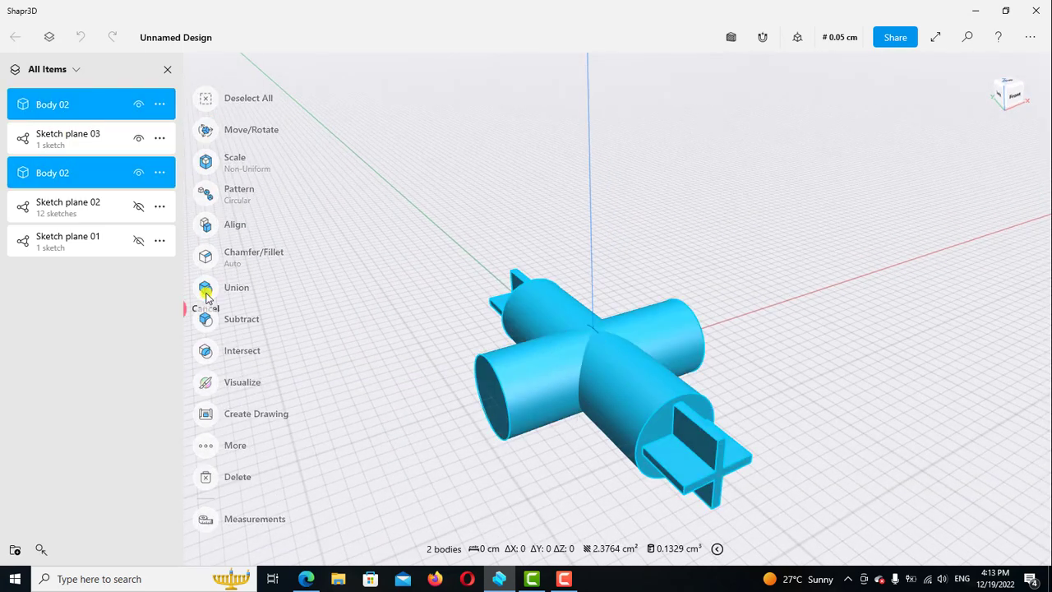
click(206, 278)
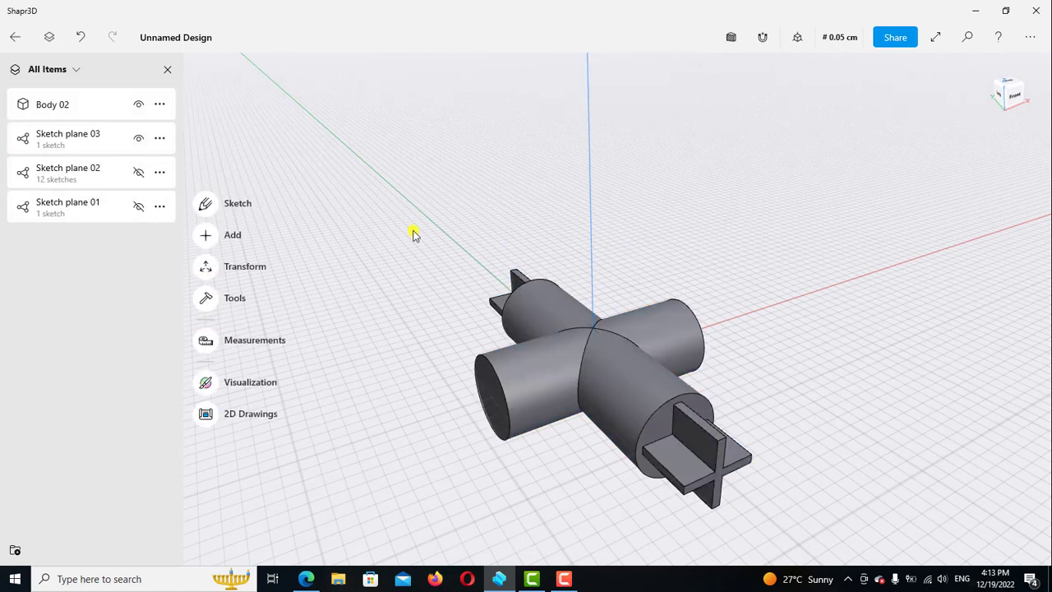
- On the cylinder's round end face, draw a 0.25 cm circle snapped to the face centre
right_drag(460, 278, 633, 315)
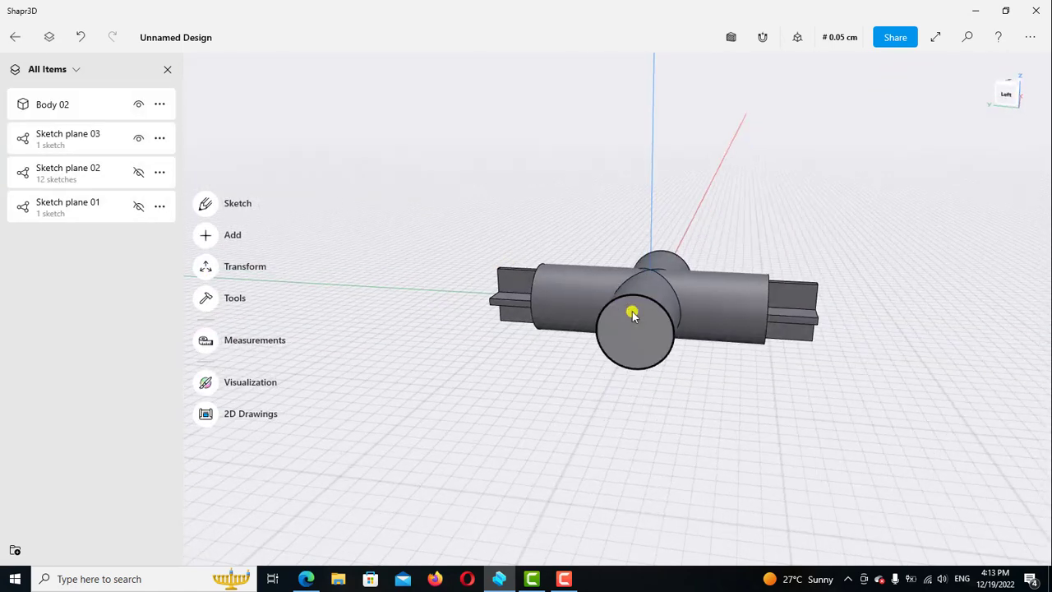
key(l)
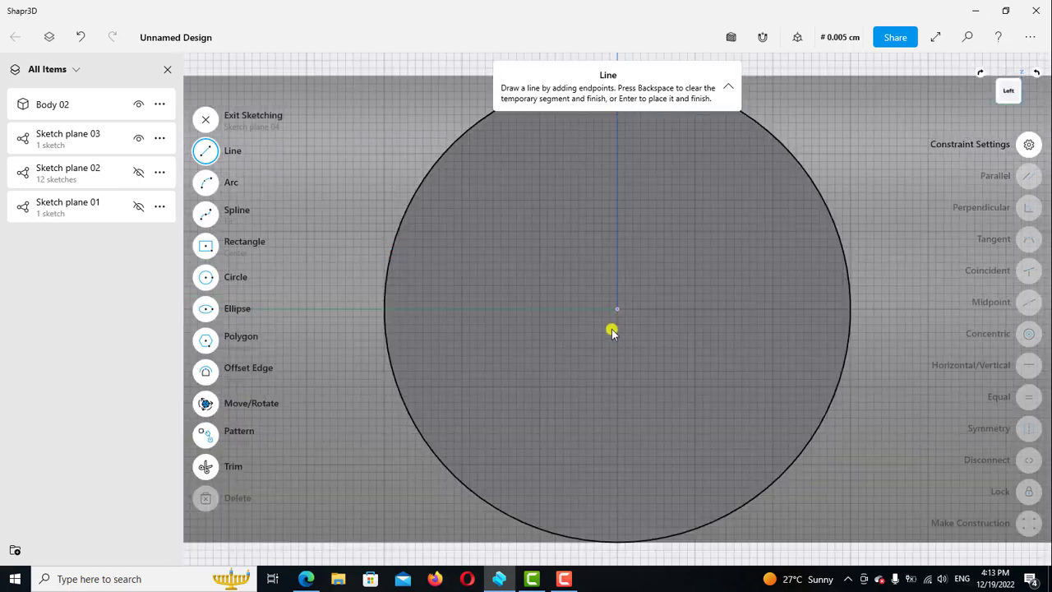
click(206, 277)
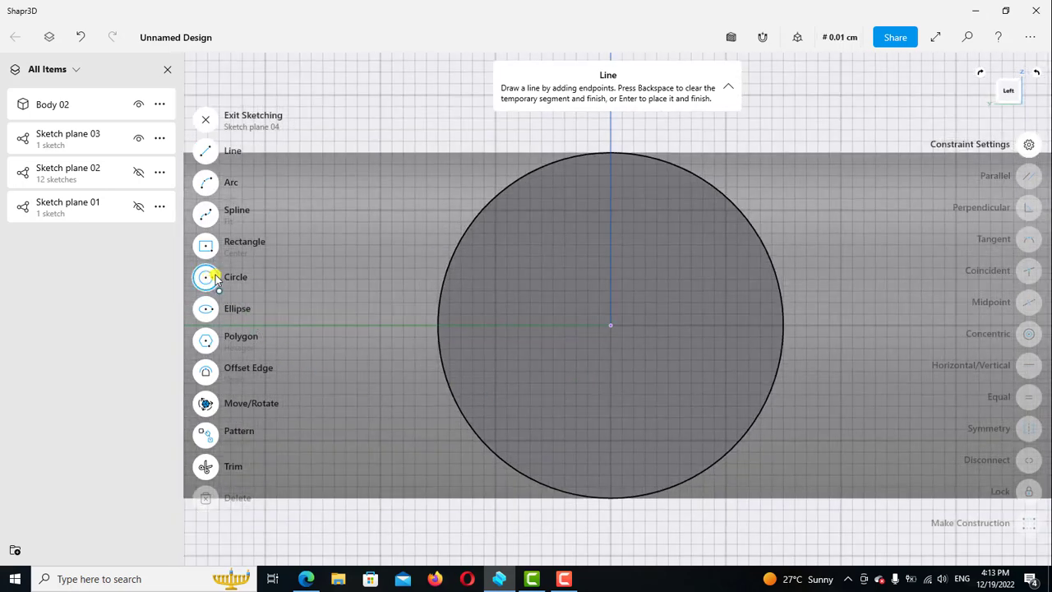
click(610, 325)
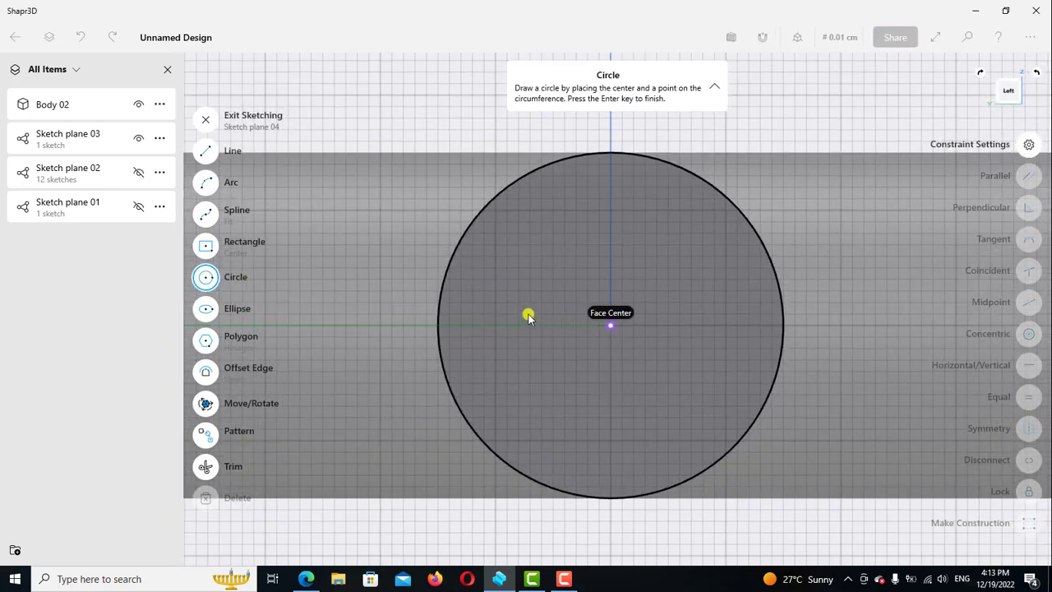
text(0)
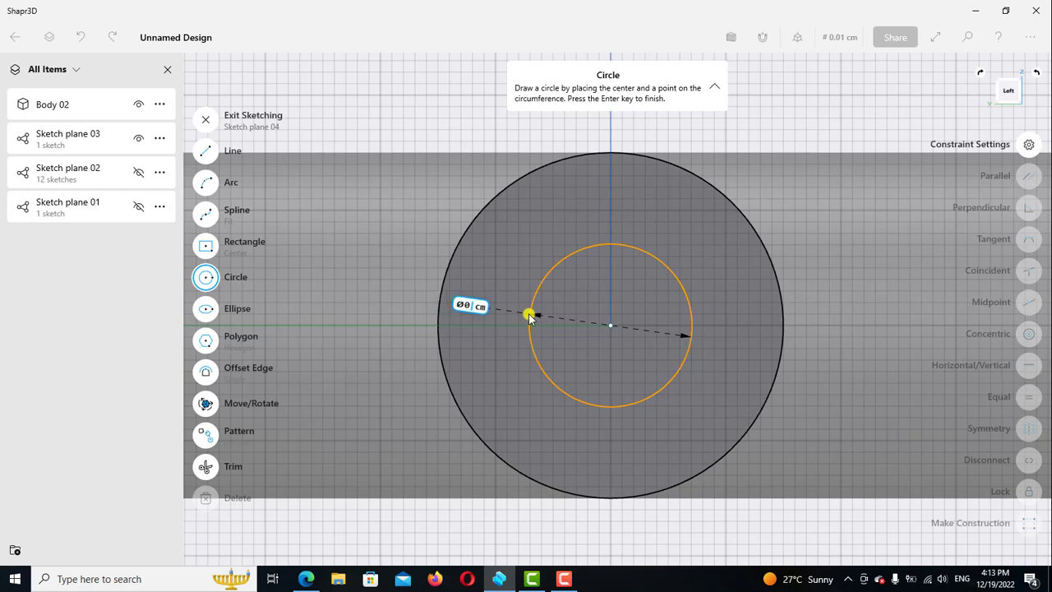
text(.25)
key(Return)
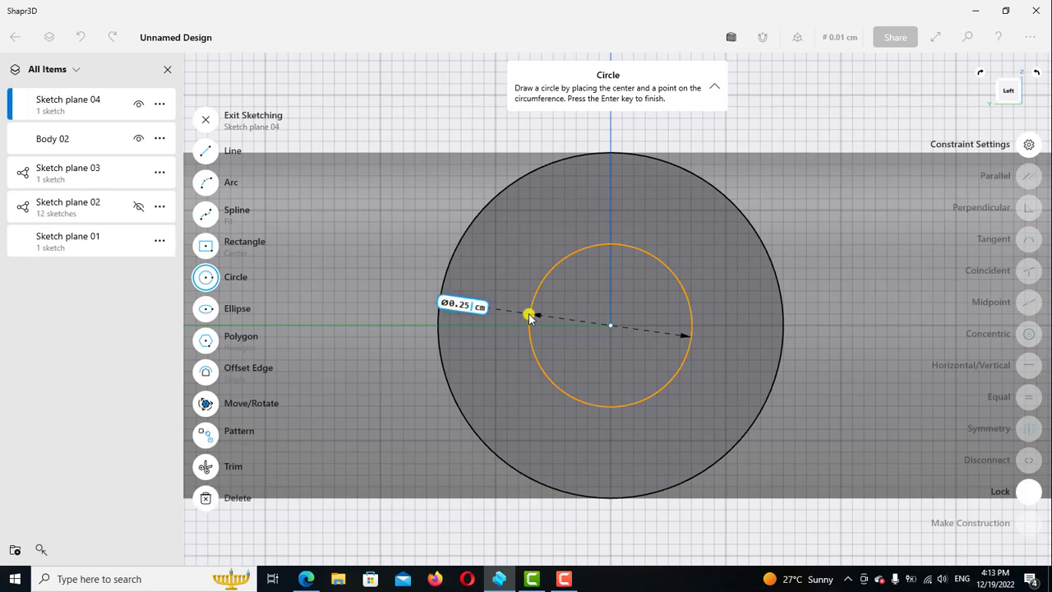
click(206, 119)
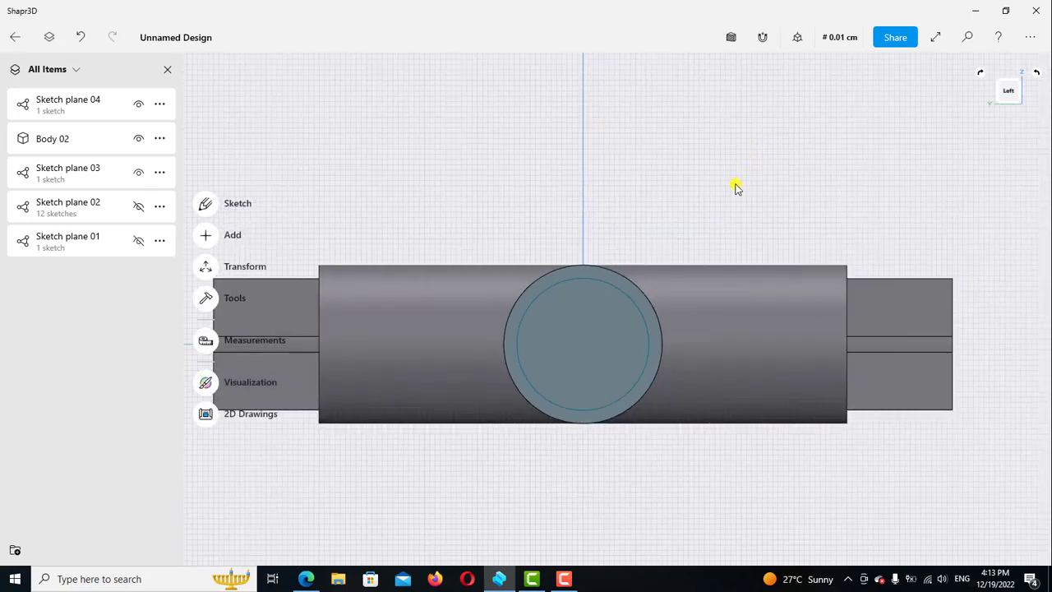
- Cut the 0.25 cm circle 1.29 cm into the front arm to hollow its end
mouse_move(737, 185)
right_down()
mouse_move(712, 192)
mouse_move(707, 226)
mouse_move(721, 198)
mouse_move(702, 235)
mouse_move(437, 430)
right_up()
click(418, 442)
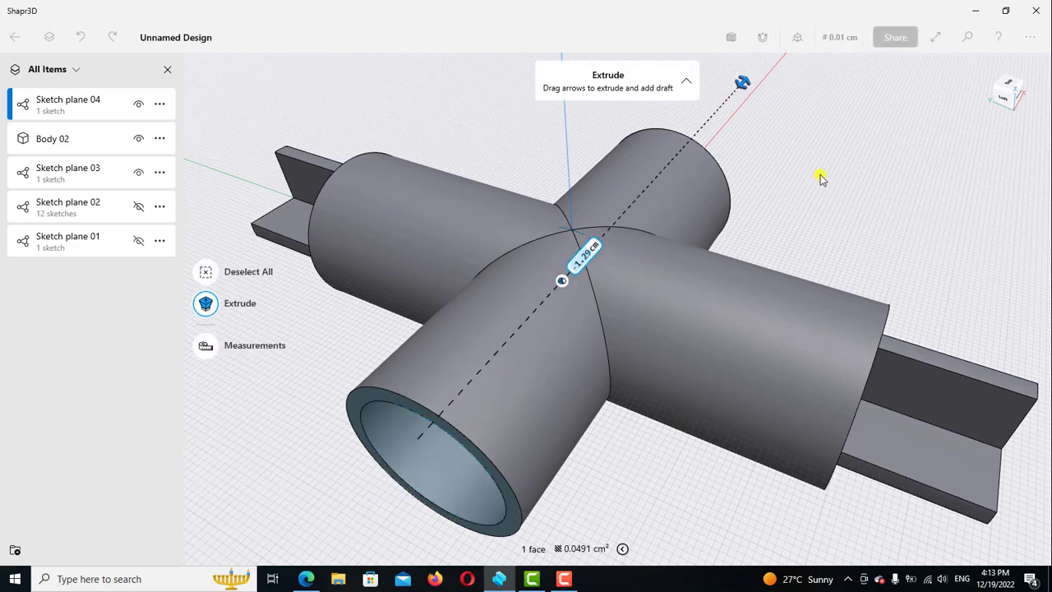
scroll(742, 384, down, 3)
click(682, 458)
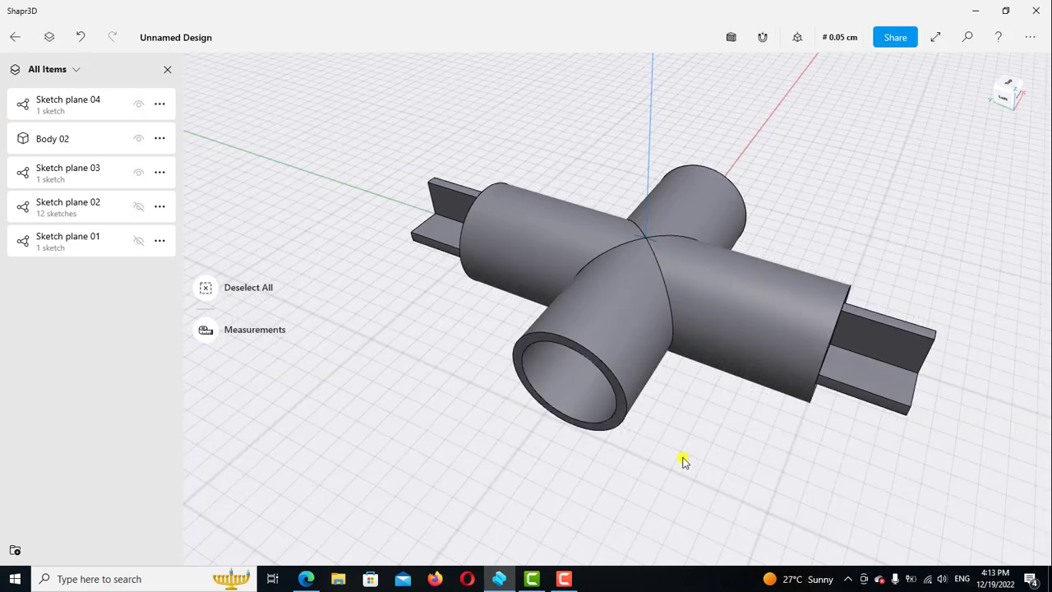
mouse_move(735, 402)
right_down()
mouse_move(737, 376)
mouse_move(697, 431)
right_up()
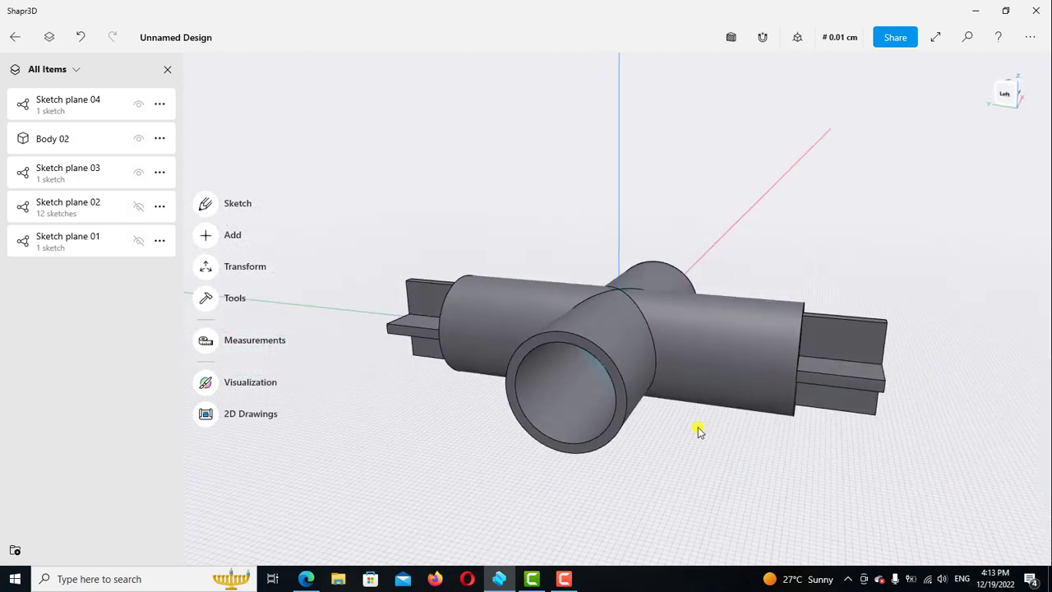
double_click(138, 108)
click(140, 108)
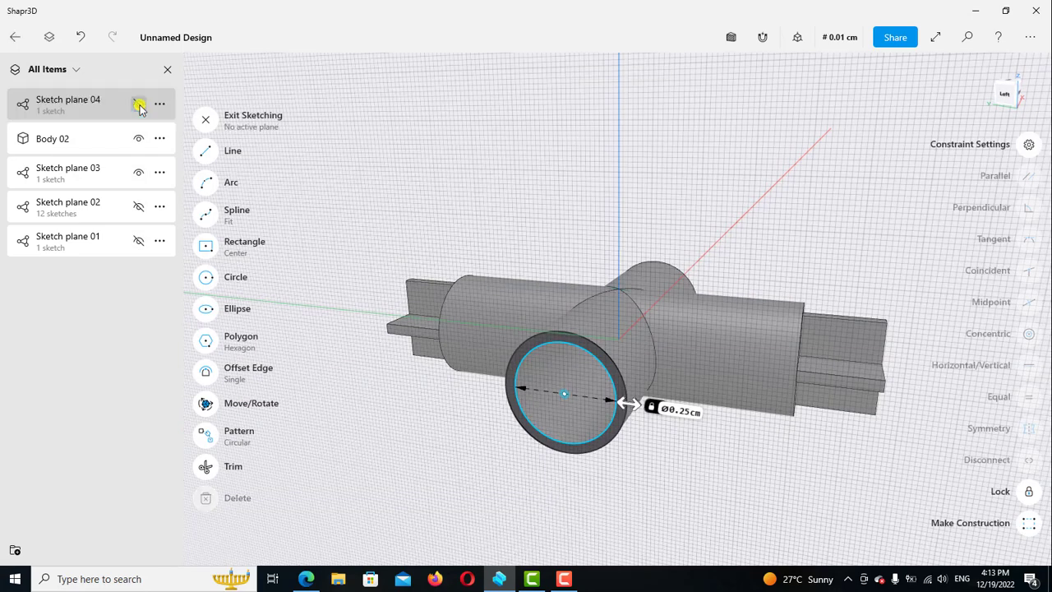
click(168, 69)
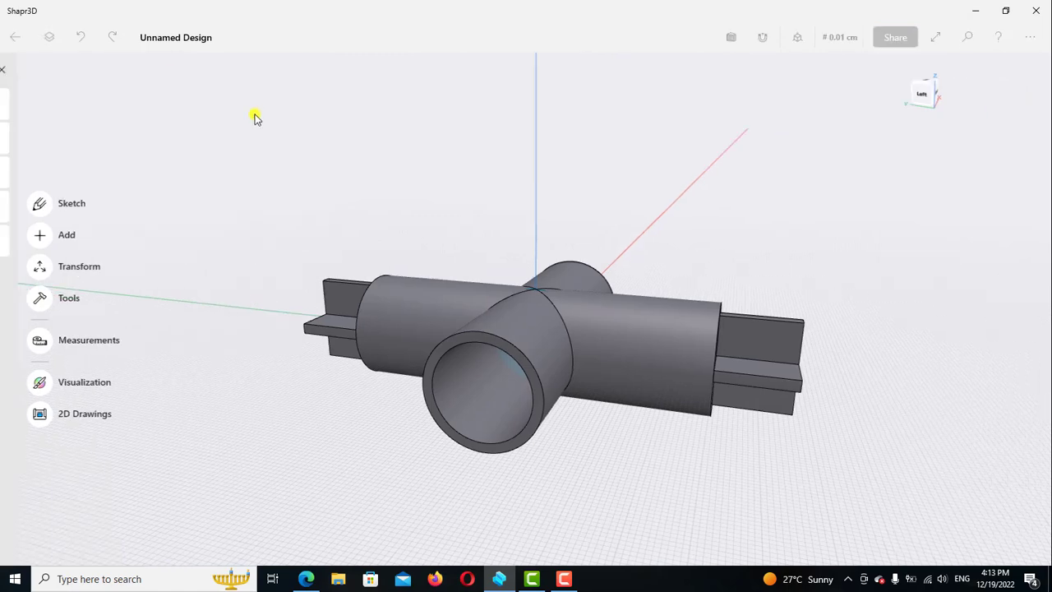
click(798, 37)
click(735, 105)
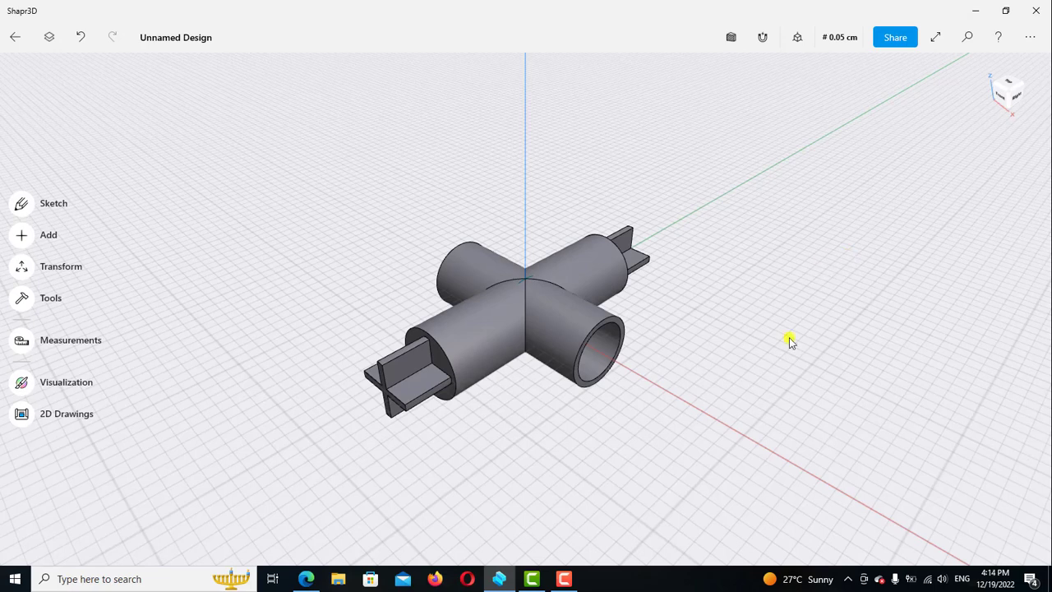
click(306, 579)
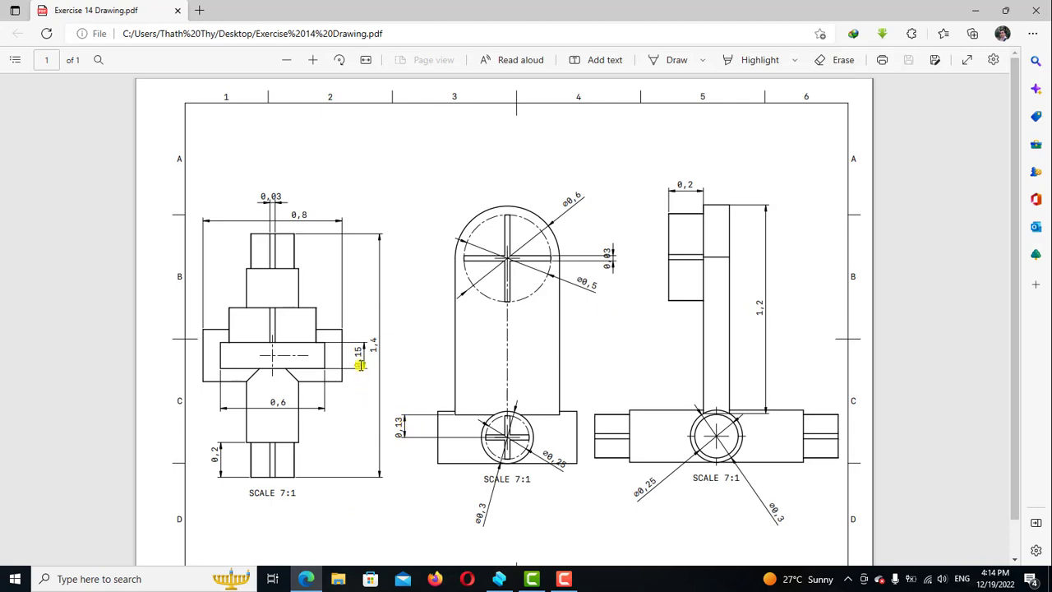
click(499, 579)
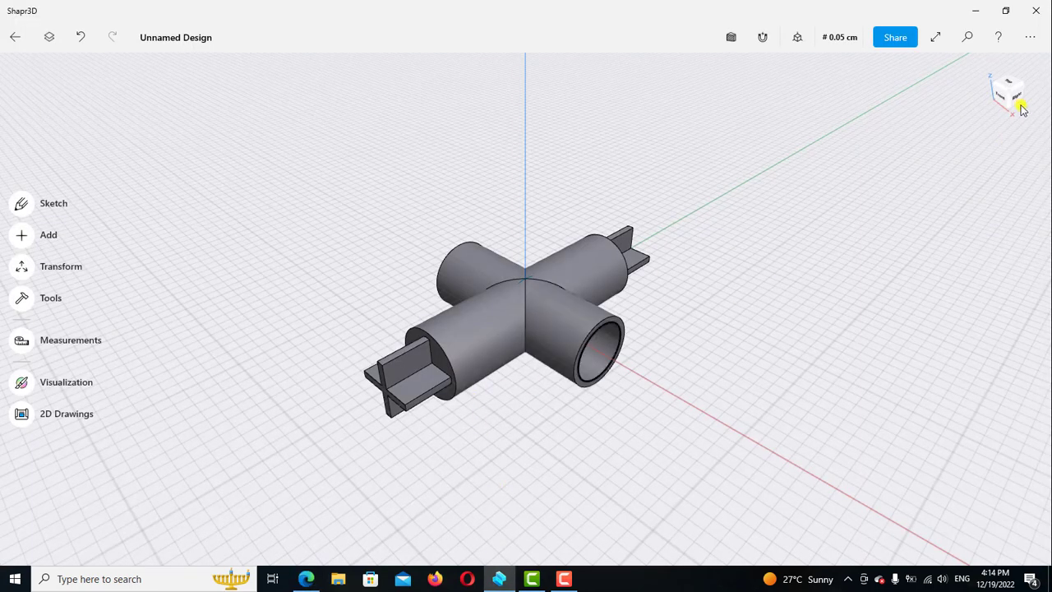
- From the top view, create a three-point construction plane on the model
click(1008, 84)
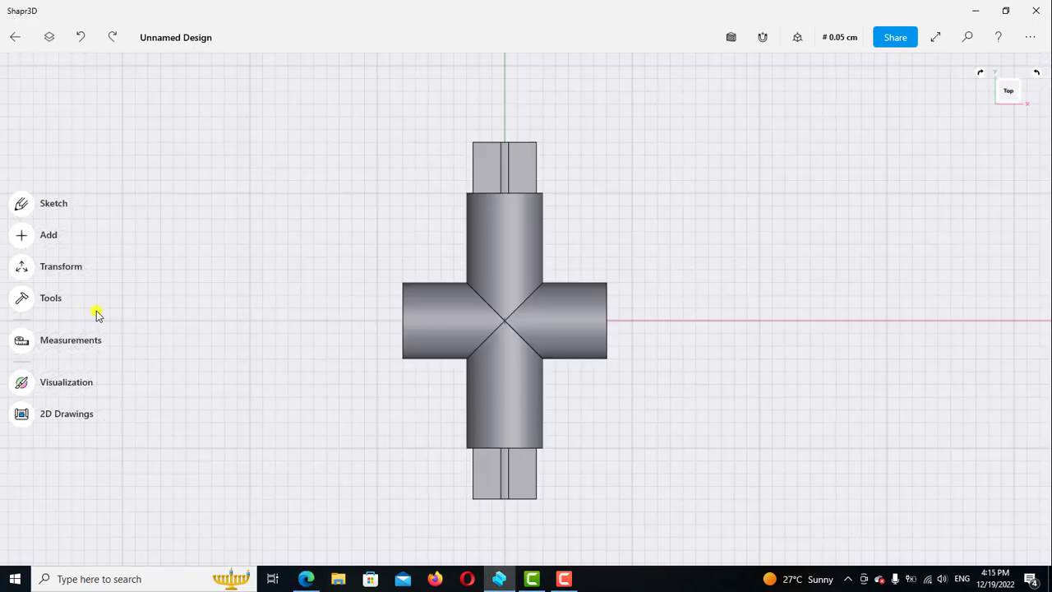
click(22, 237)
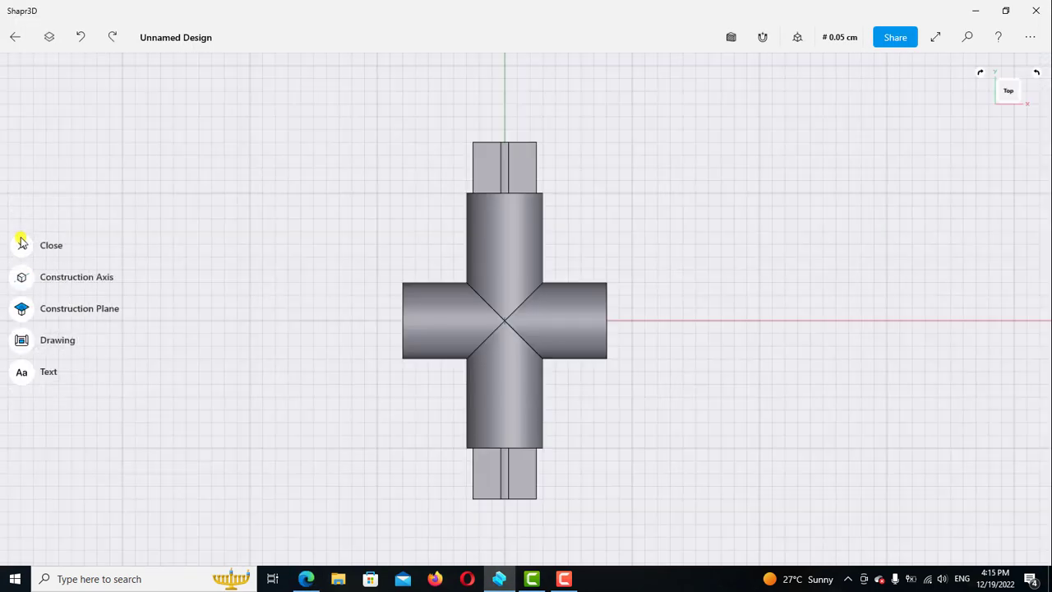
click(19, 308)
click(21, 295)
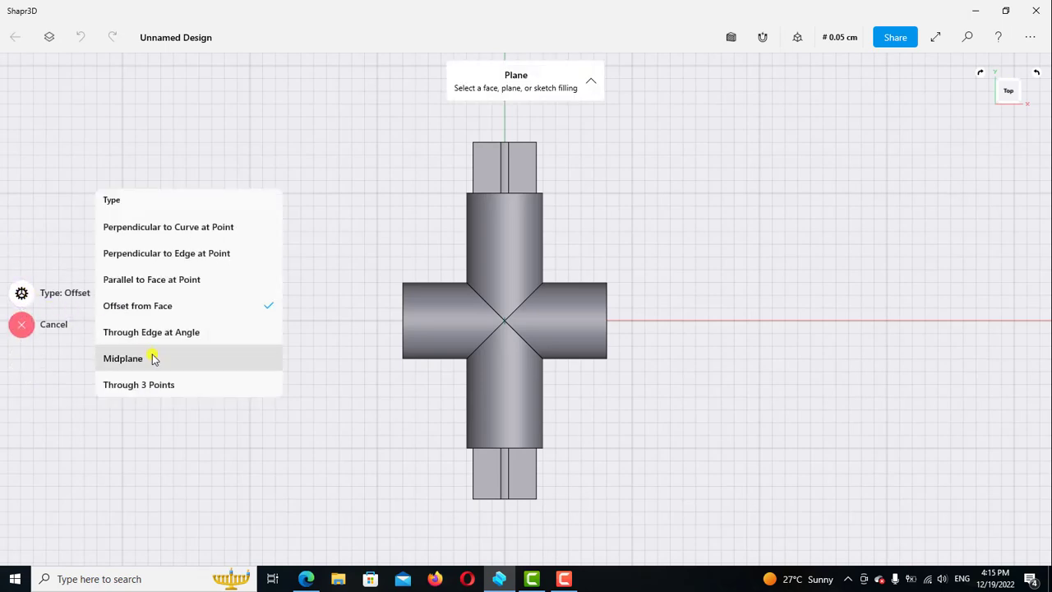
click(164, 384)
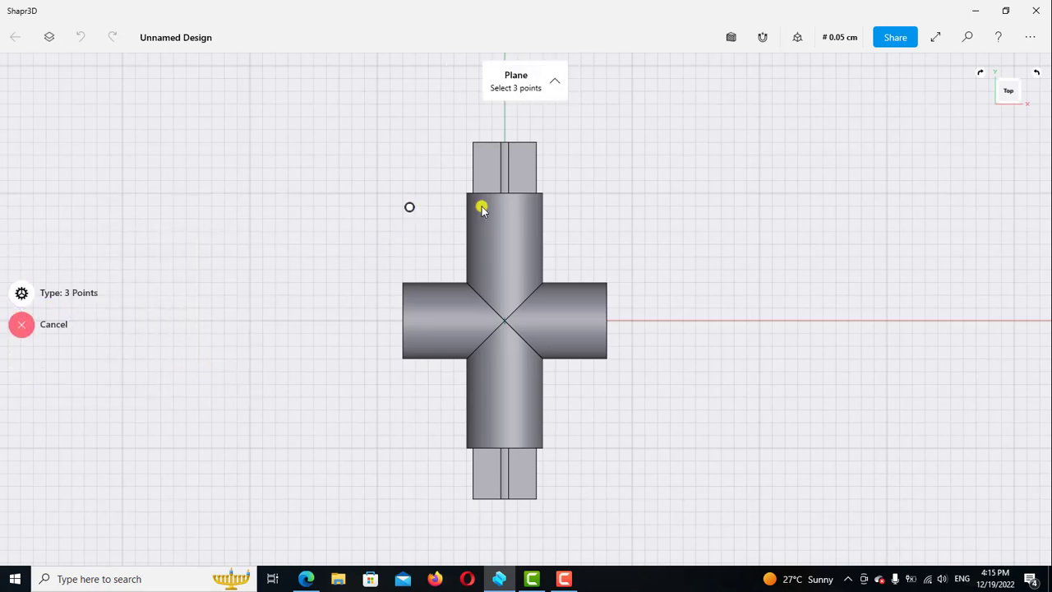
click(633, 450)
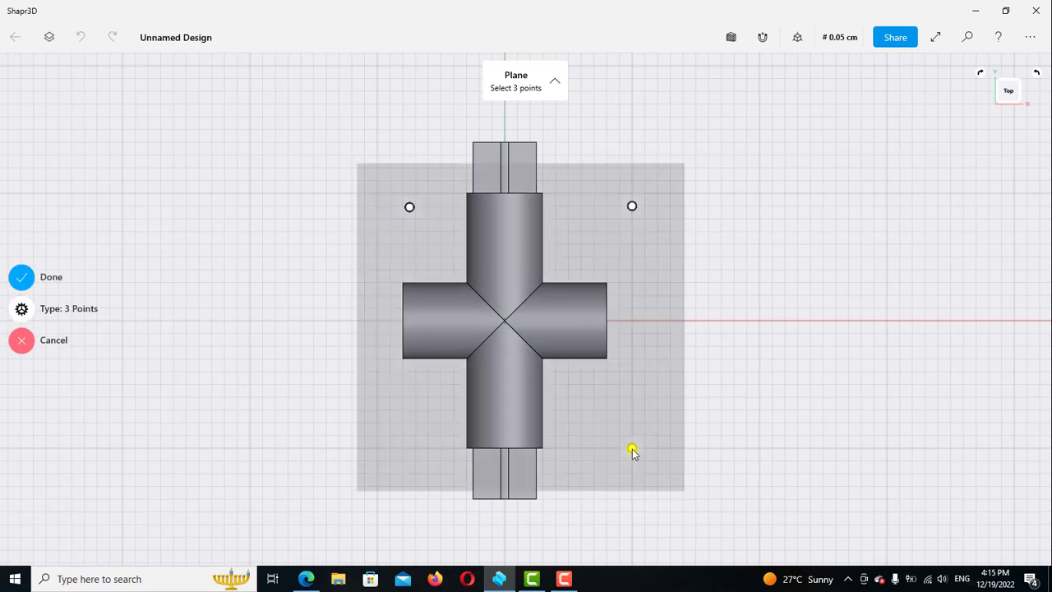
click(20, 280)
- Move the construction plane up 0.13 cm and start a sketch on it
mouse_move(227, 290)
right_down()
mouse_move(304, 156)
mouse_move(327, 155)
mouse_move(235, 194)
mouse_move(277, 203)
right_up()
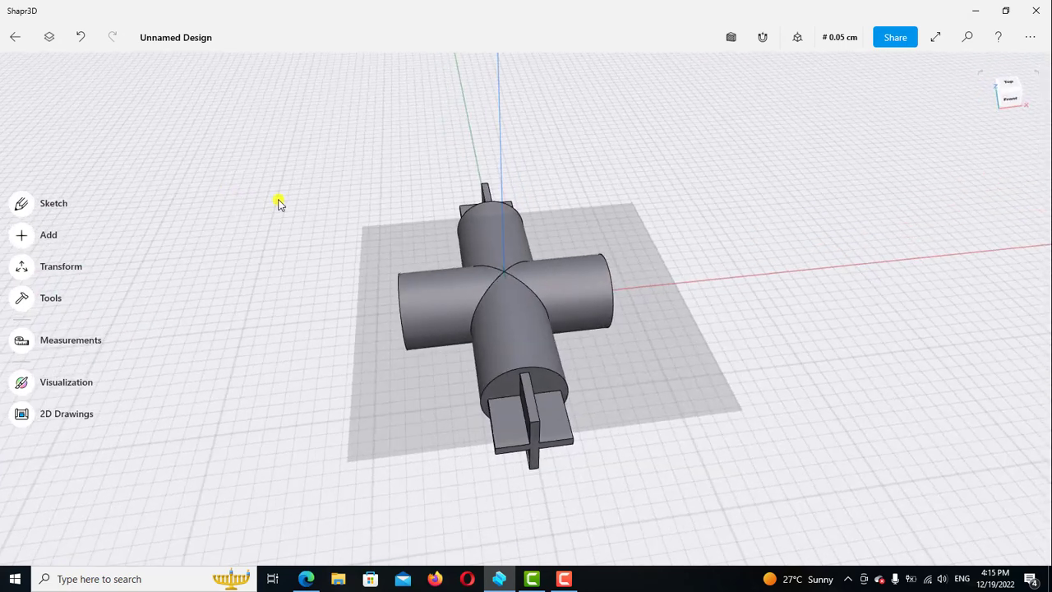
click(632, 403)
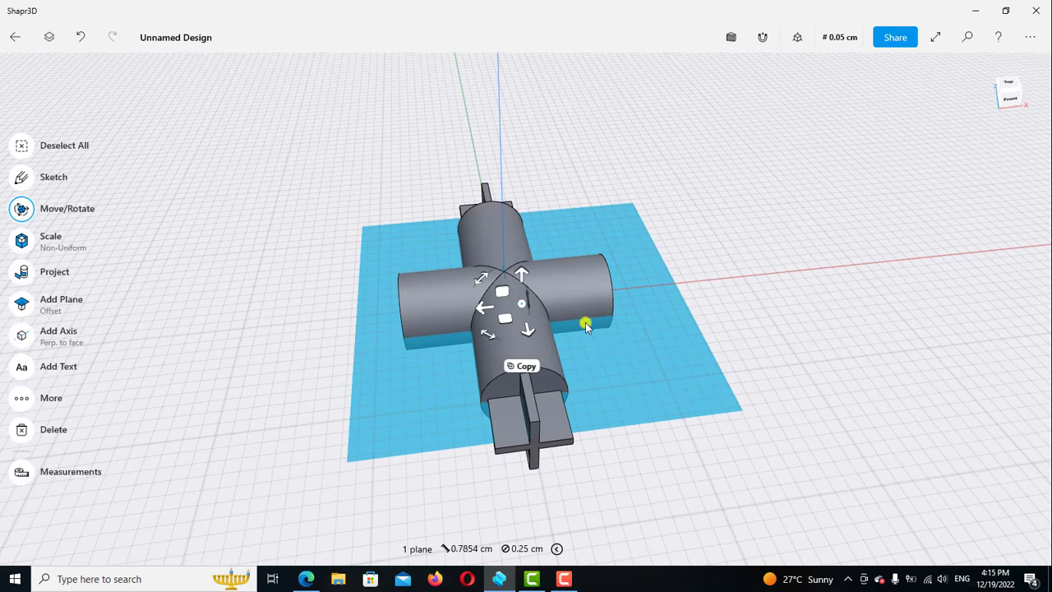
drag(524, 267, 523, 211)
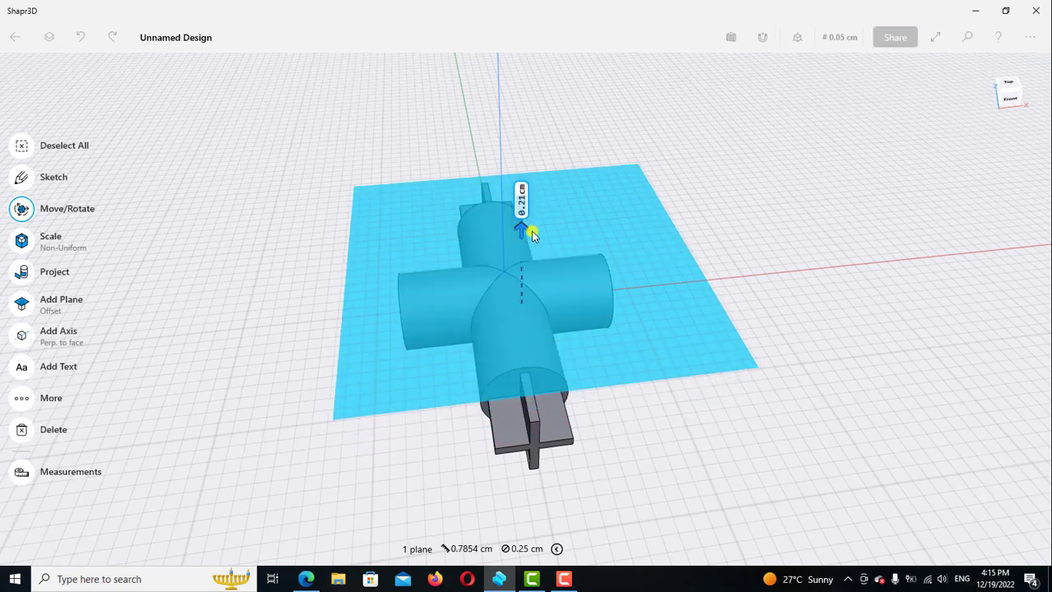
click(522, 205)
click(488, 298)
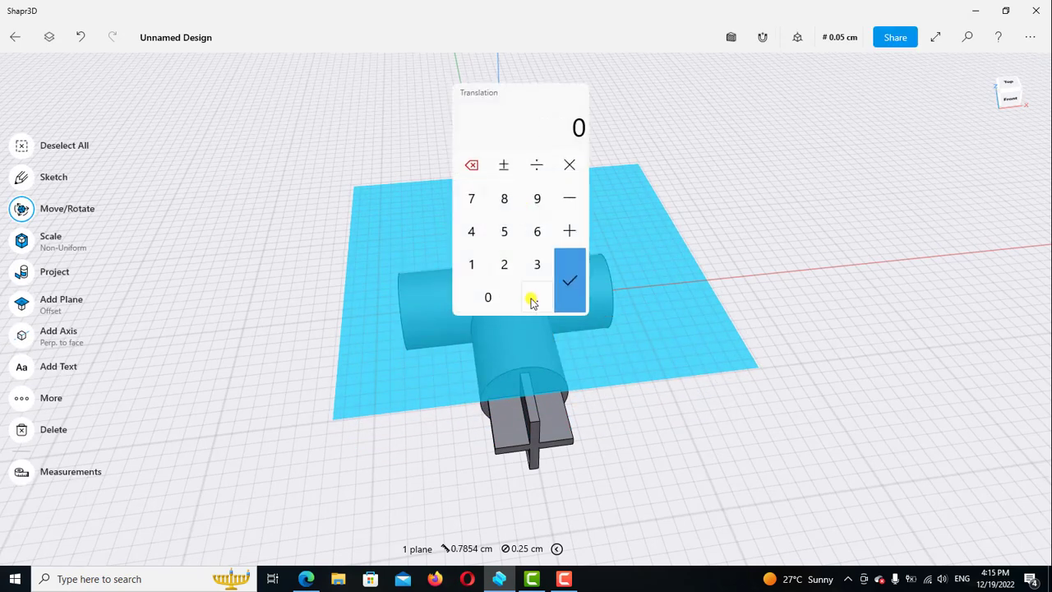
click(536, 299)
click(474, 265)
click(537, 264)
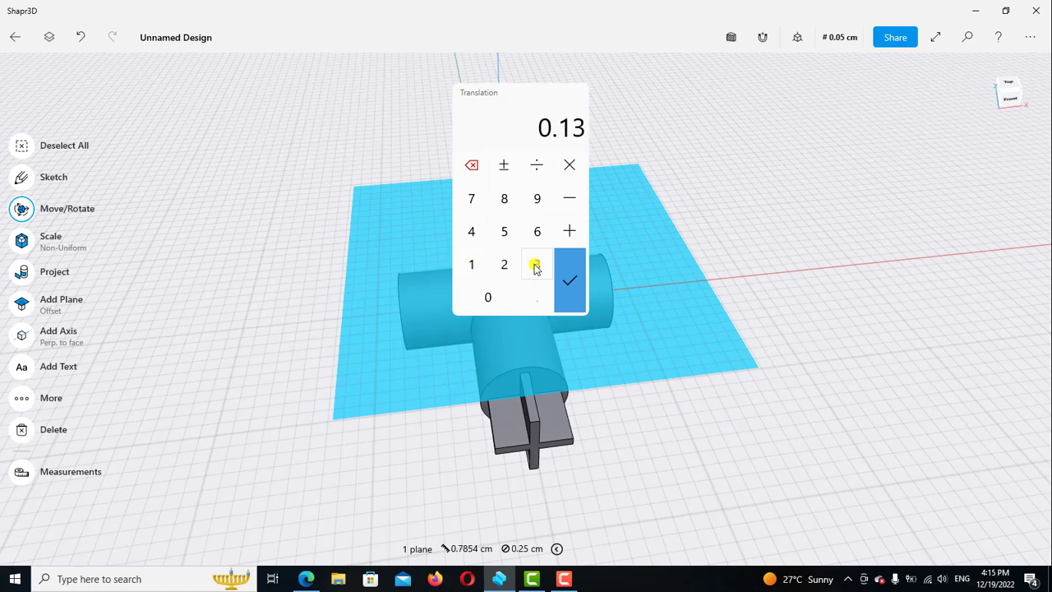
click(585, 281)
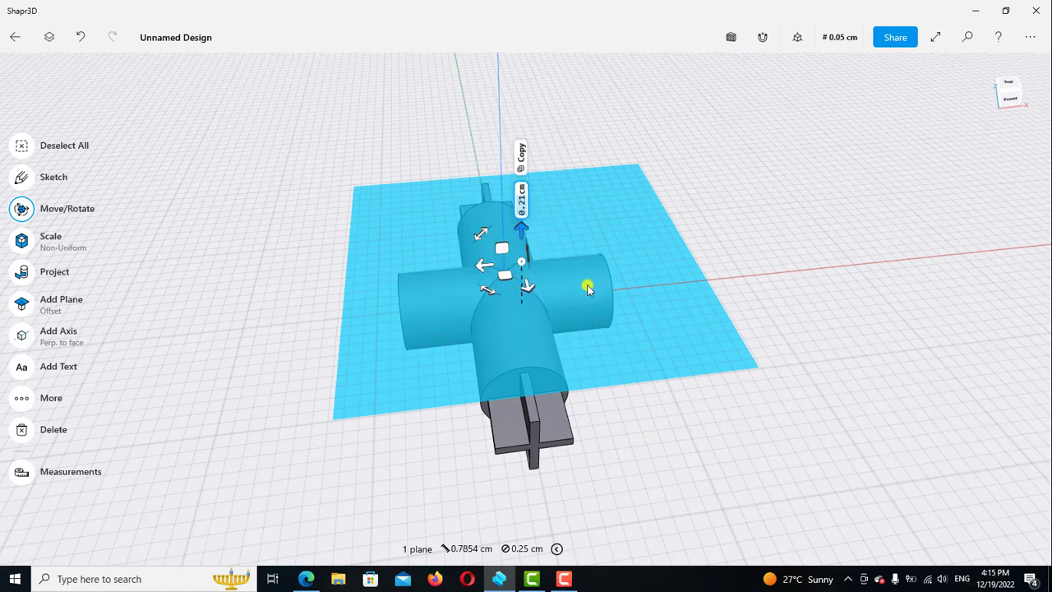
click(845, 316)
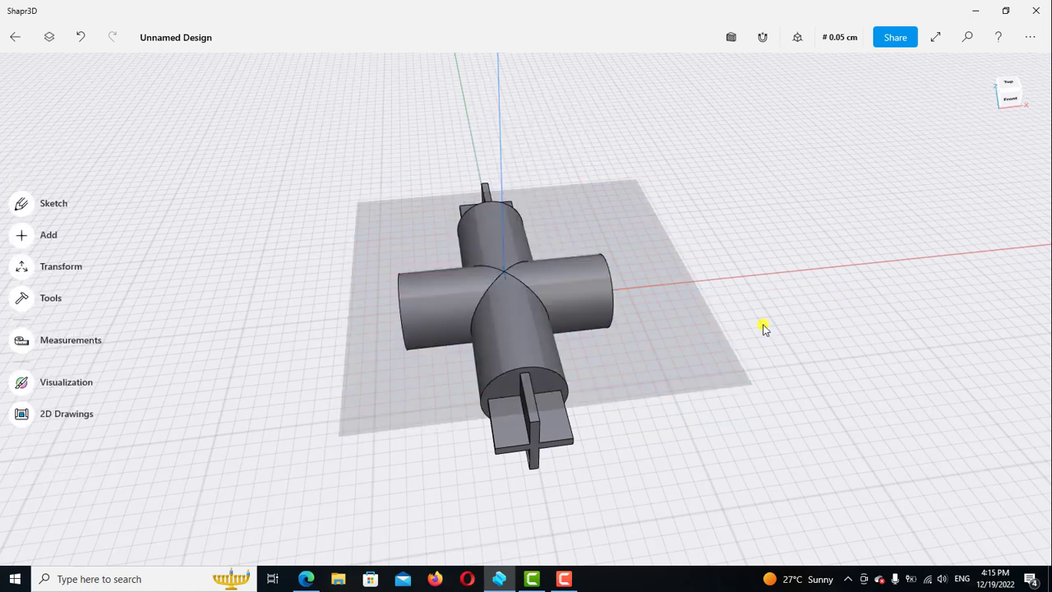
click(679, 340)
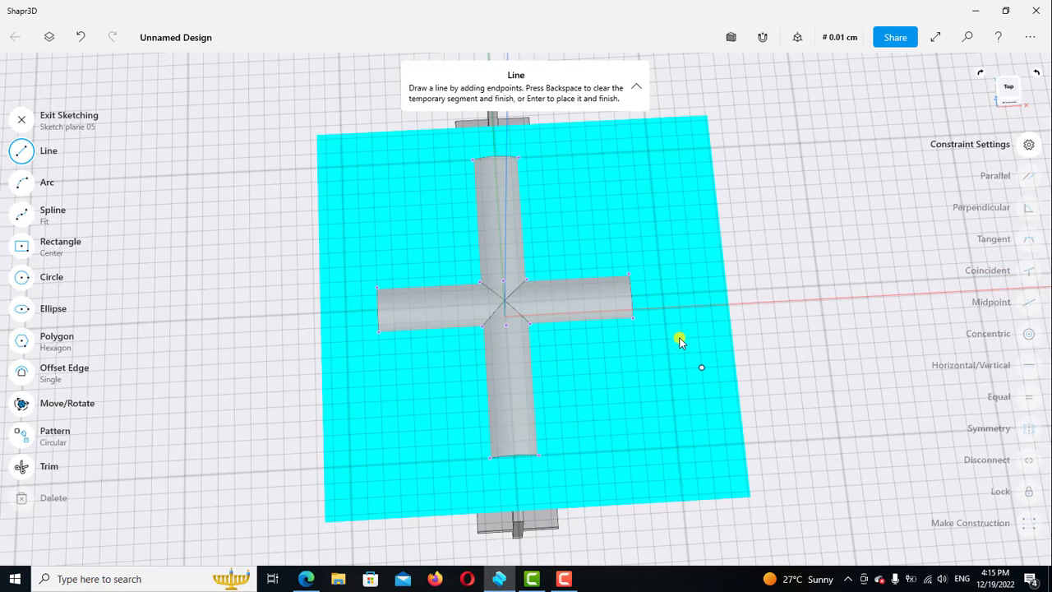
- Hide the cross-shaped Body 02 in the Items list
scroll(664, 362, down, 2)
scroll(664, 362, down, 1)
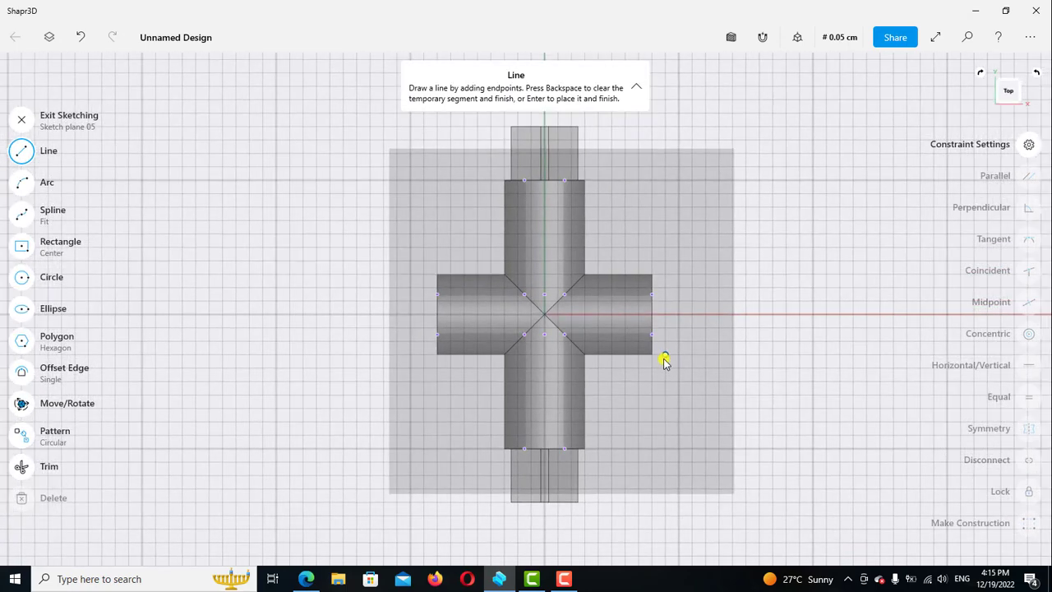
click(47, 38)
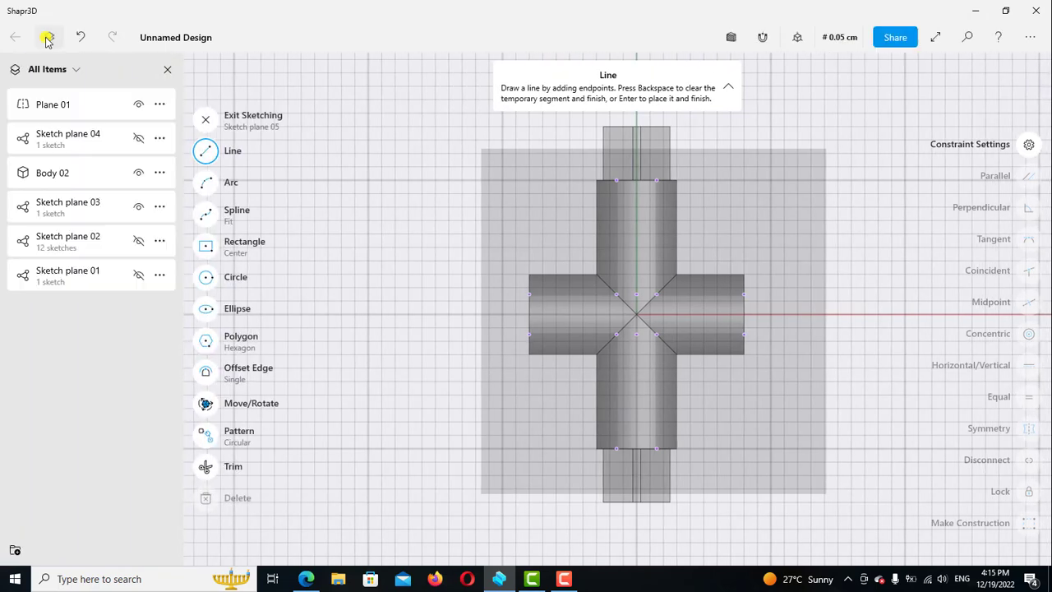
click(139, 174)
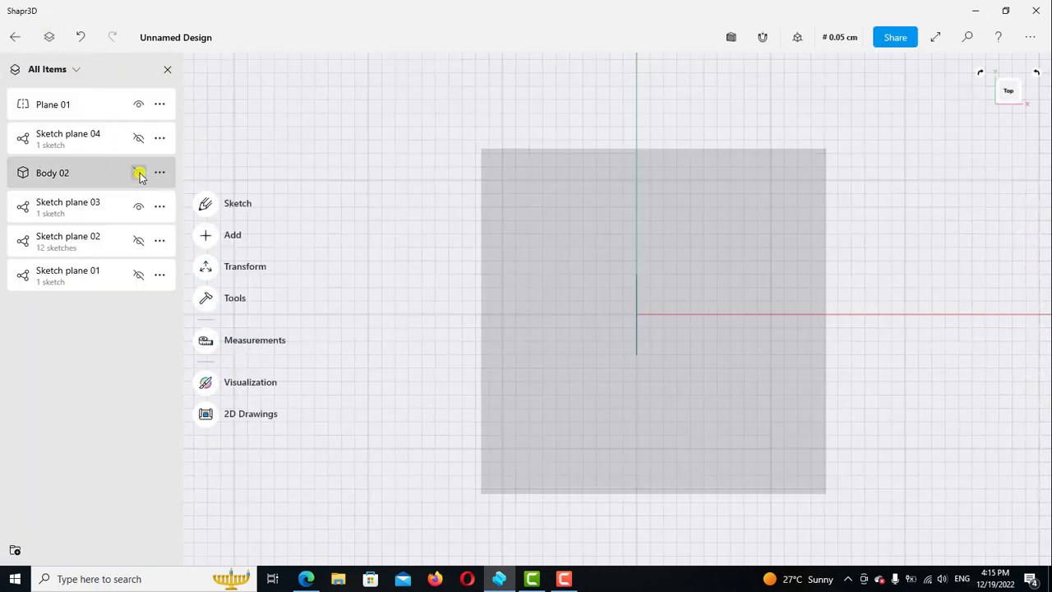
- Draw a centre rectangle about 0.84 by 0.16 cm at the origin, checking the Exercise 14 PDF
click(206, 206)
click(207, 249)
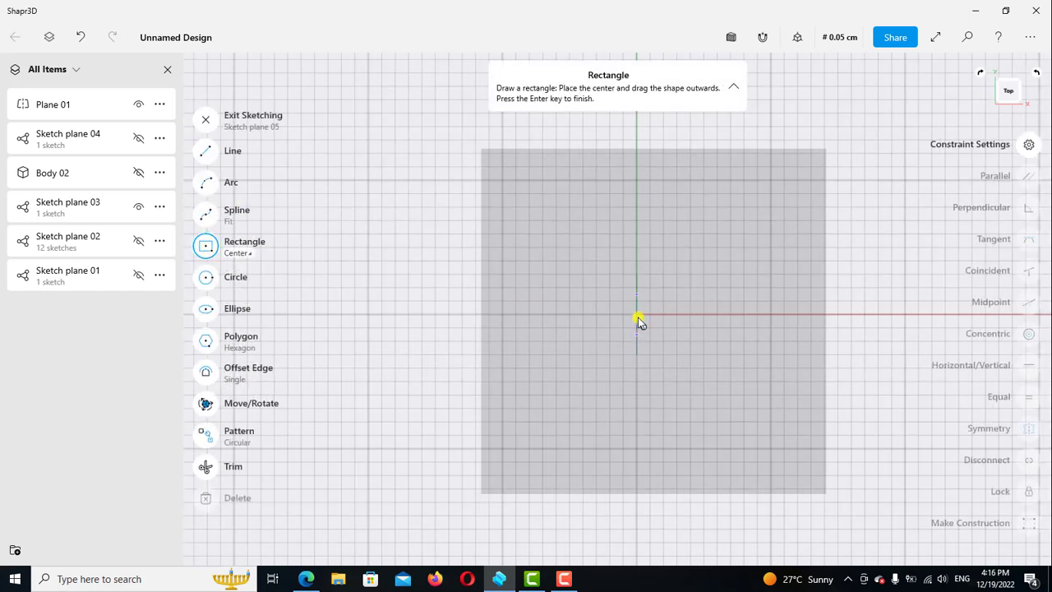
click(638, 317)
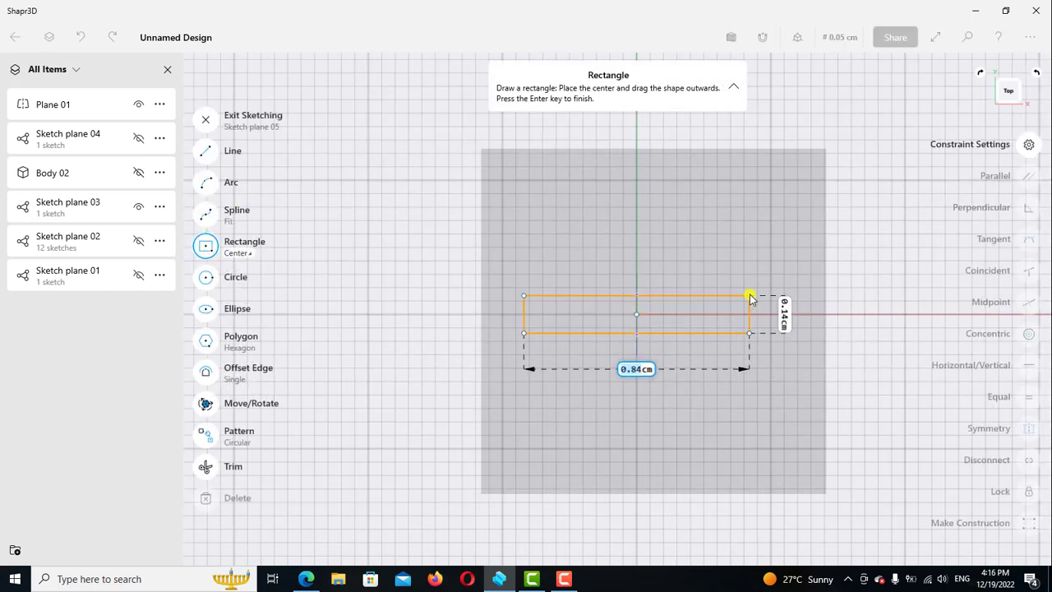
click(749, 298)
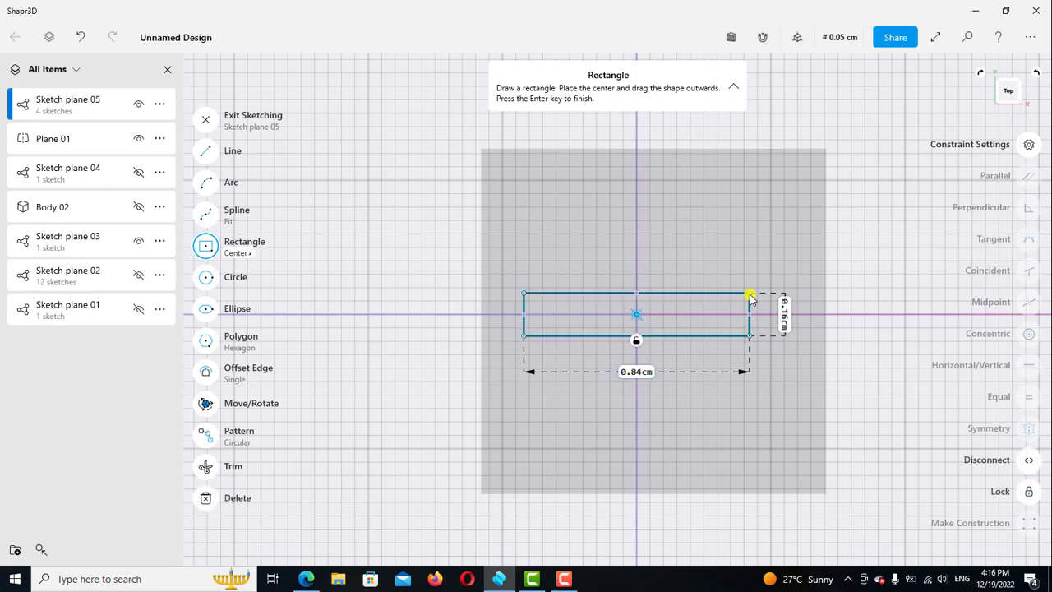
click(207, 248)
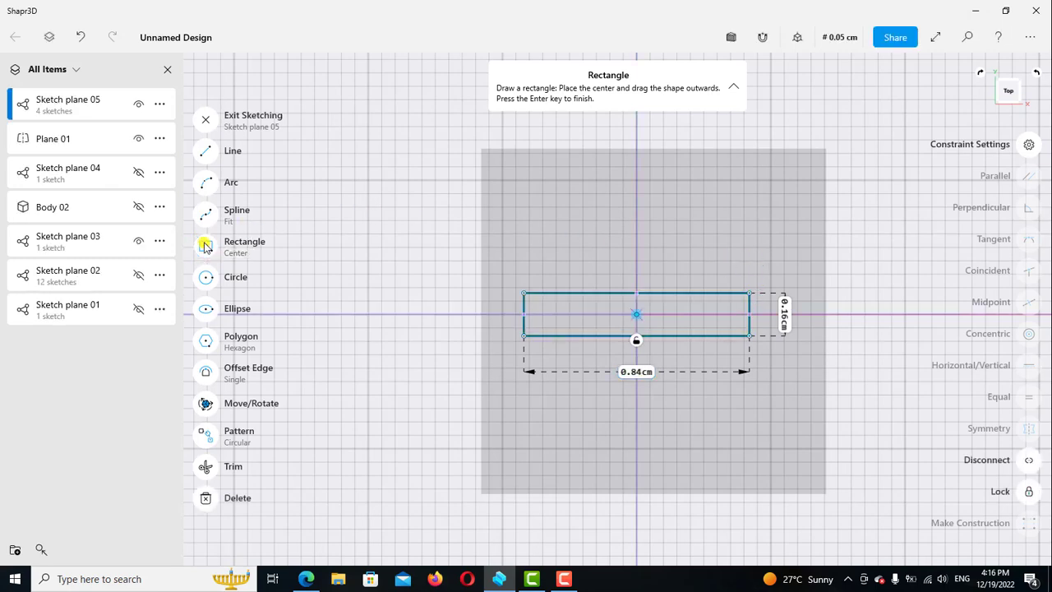
click(306, 579)
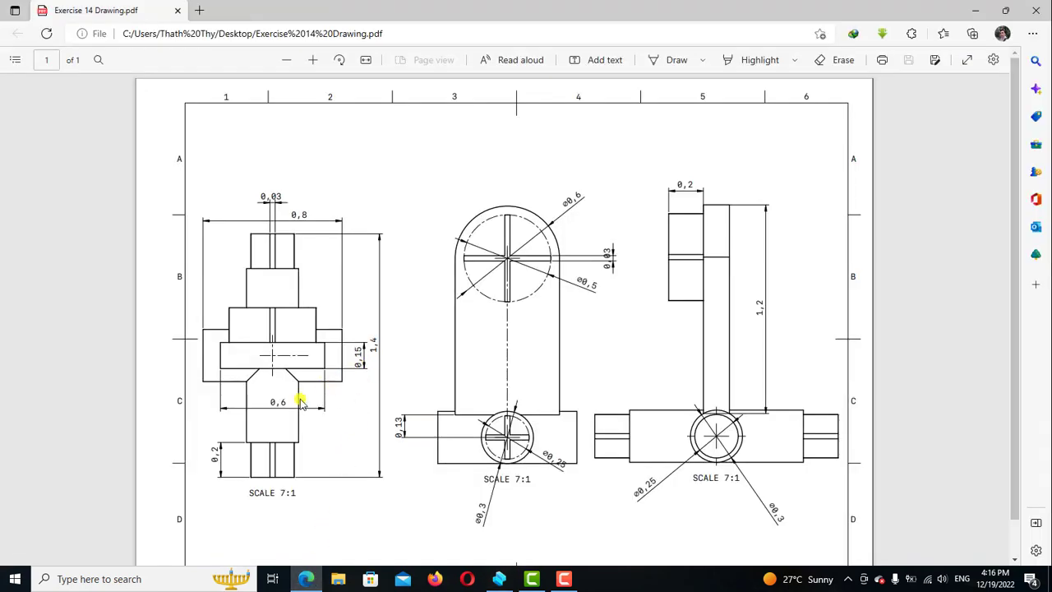
click(499, 578)
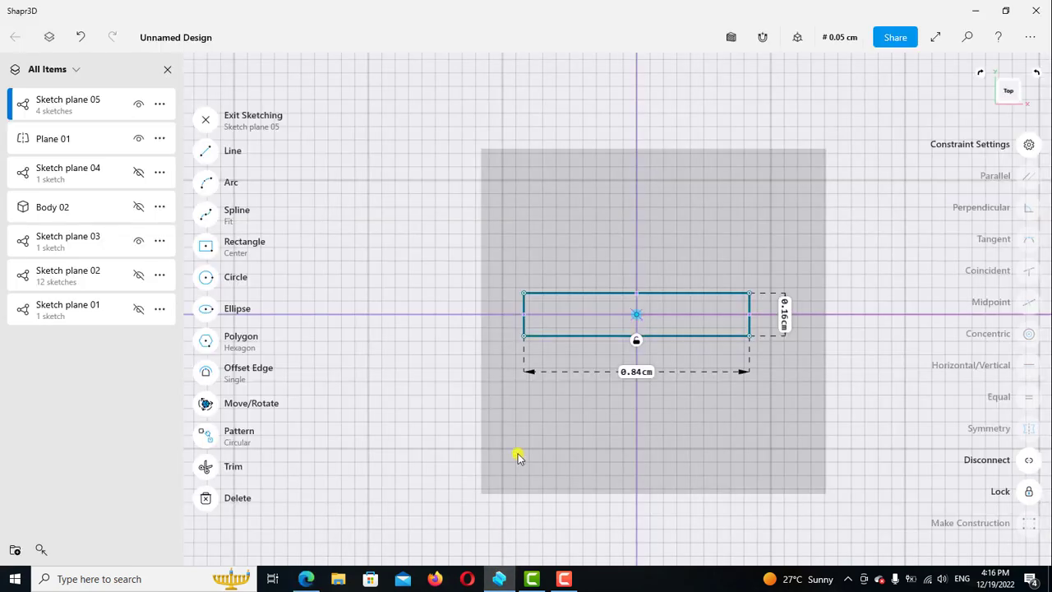
- Change the rectangle's height dimension from 0.16 to 0.15 cm
click(785, 309)
click(768, 414)
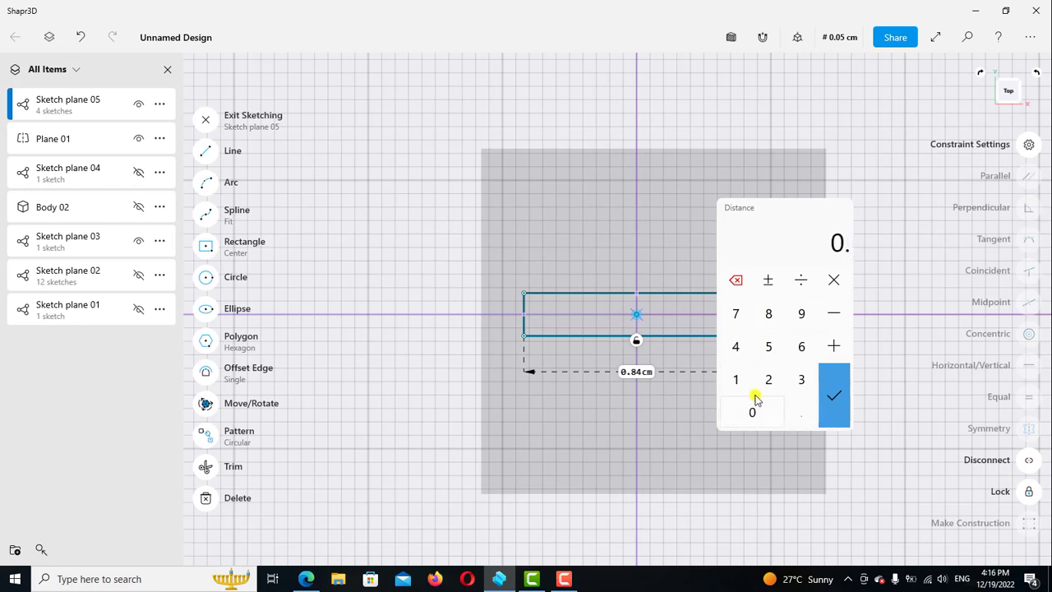
click(739, 381)
click(770, 349)
click(832, 394)
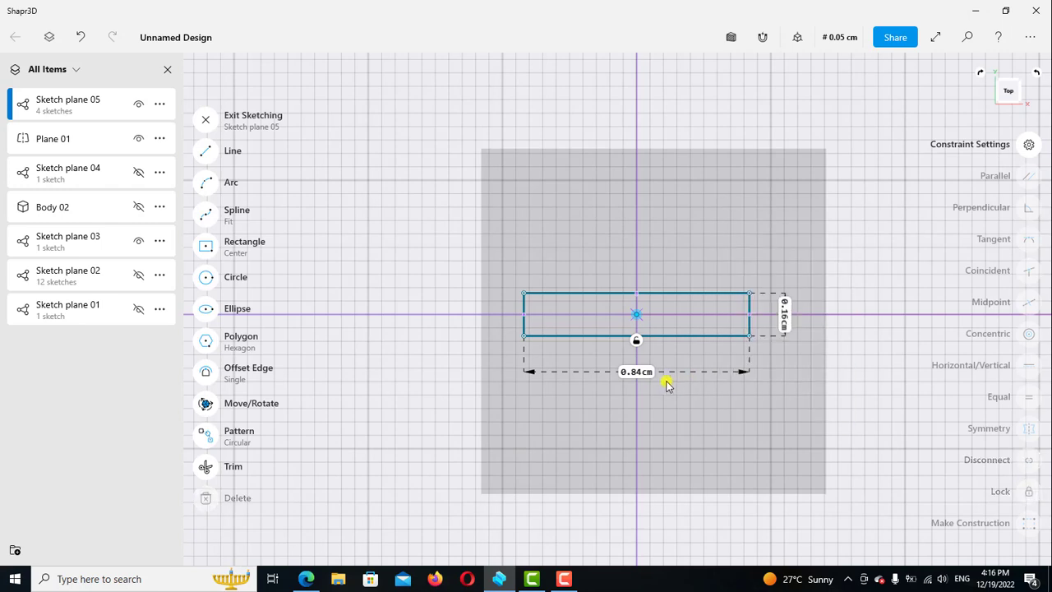
- Change the rectangle's width dimension from 0.84 to 0.6 cm
scroll(665, 335, up, 1)
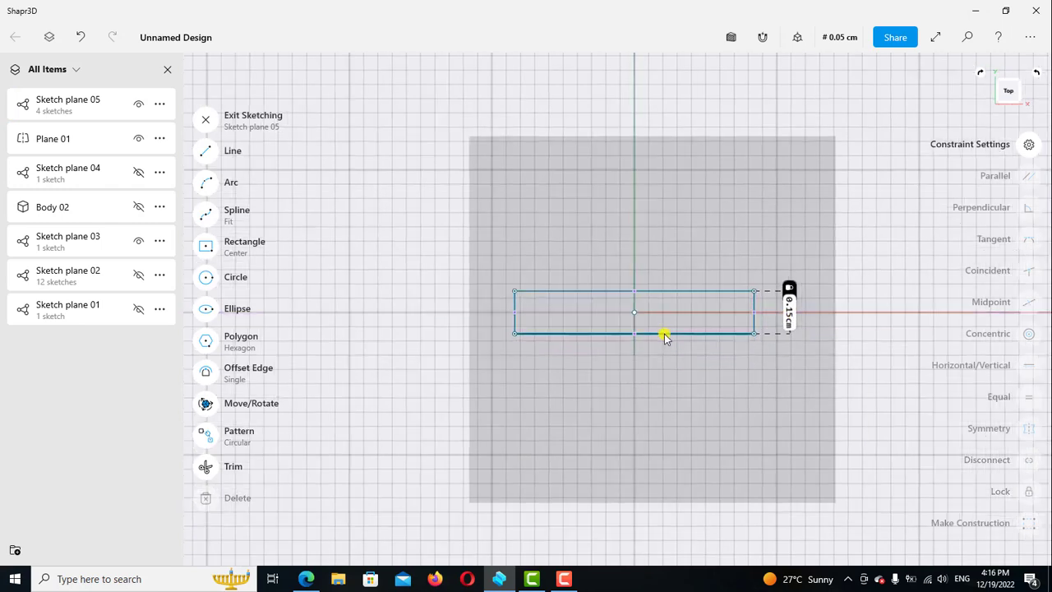
click(665, 334)
click(633, 370)
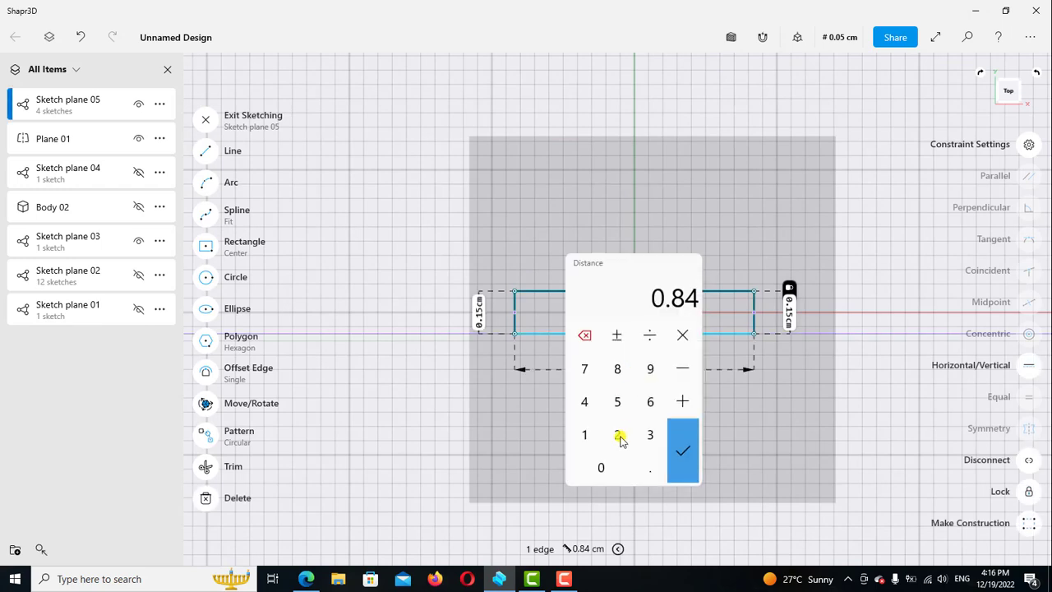
click(601, 467)
click(650, 469)
click(651, 401)
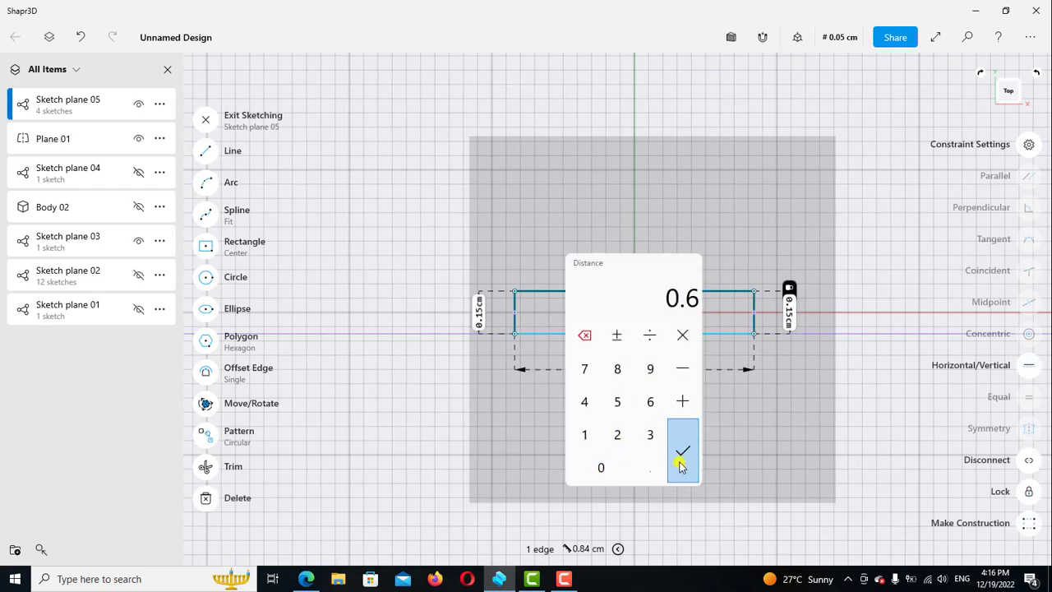
click(680, 464)
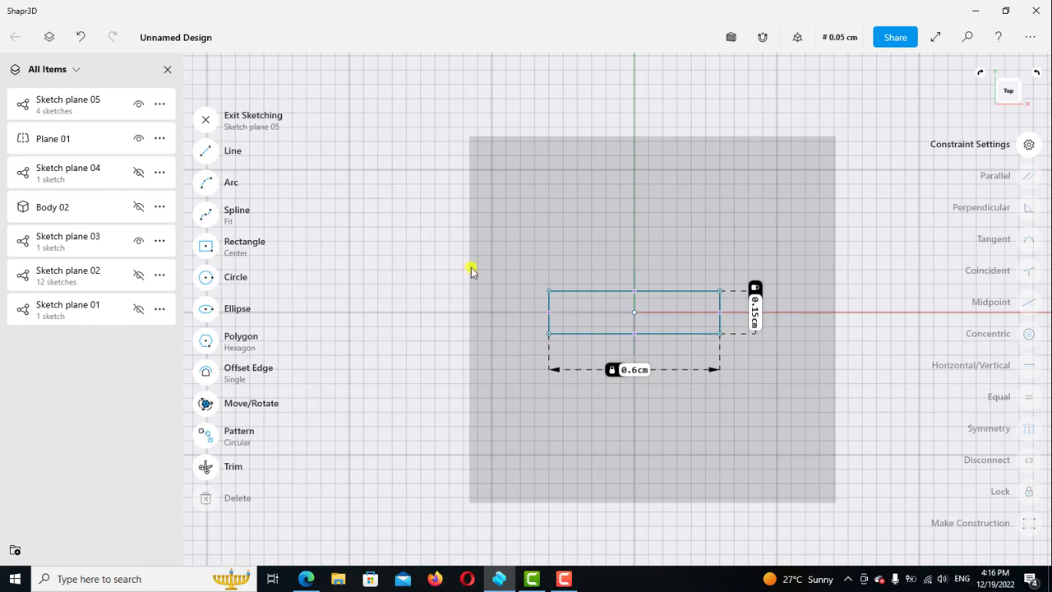
click(169, 71)
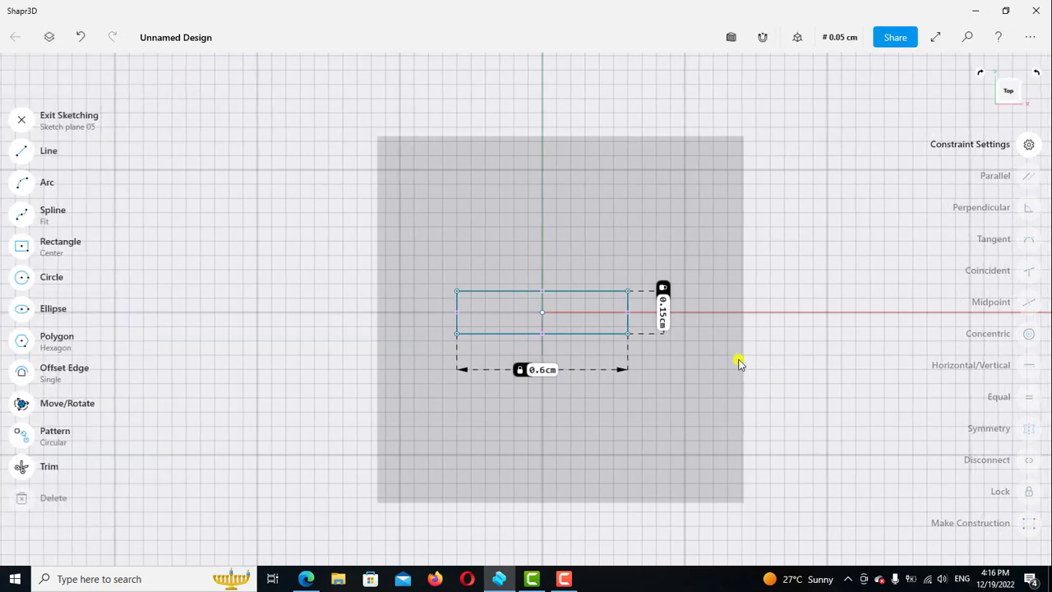
right_drag(820, 329, 820, 259)
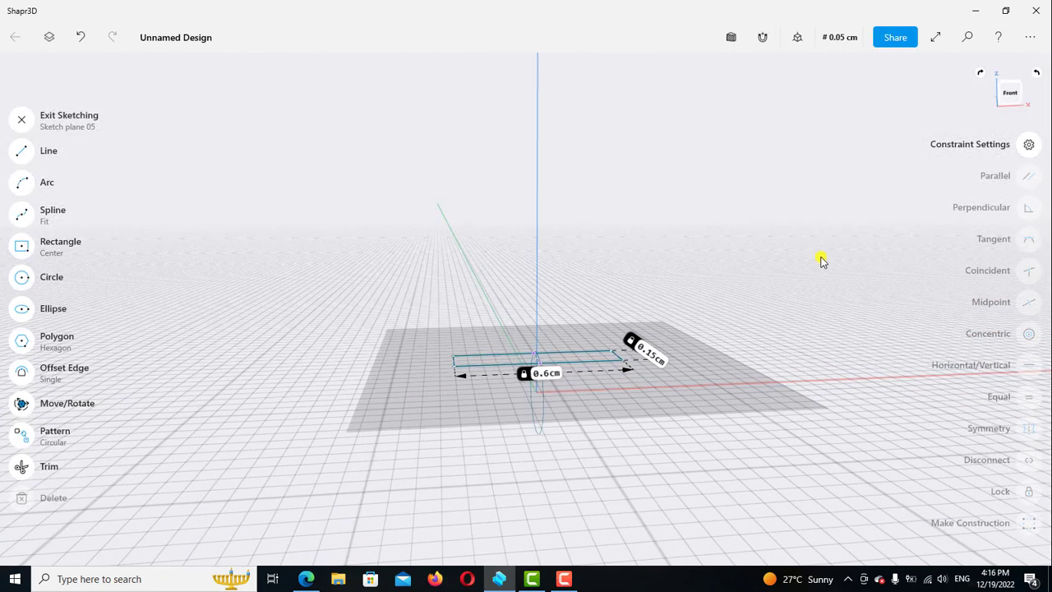
scroll(564, 384, up, 2)
scroll(564, 354, up, 3)
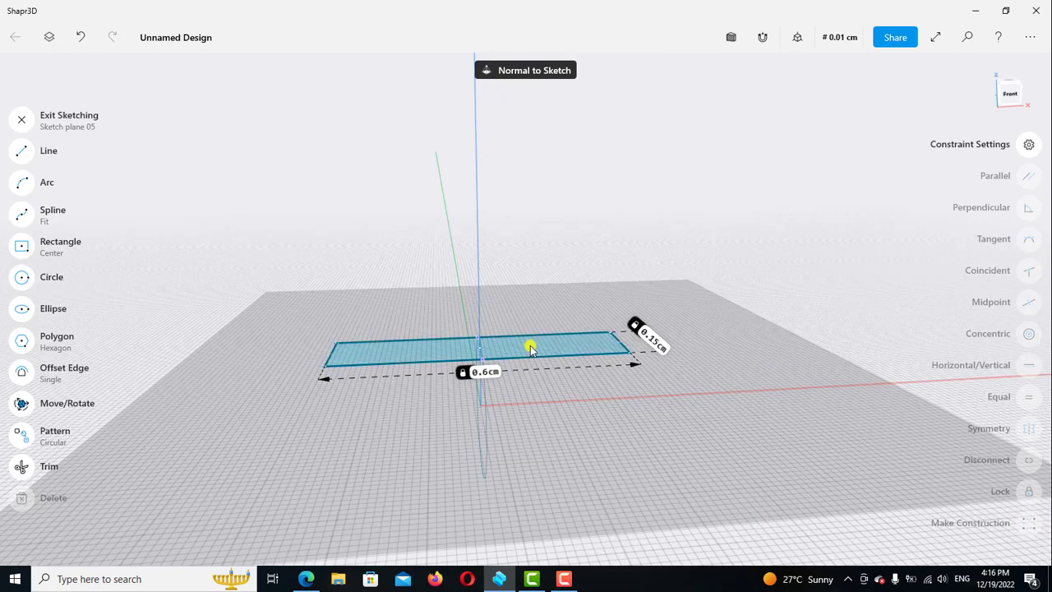
- Extrude the 0.6 by 0.15 cm rectangle 1.2 cm upward, checking the arm height in the PDF
click(530, 349)
drag(530, 333, 530, 211)
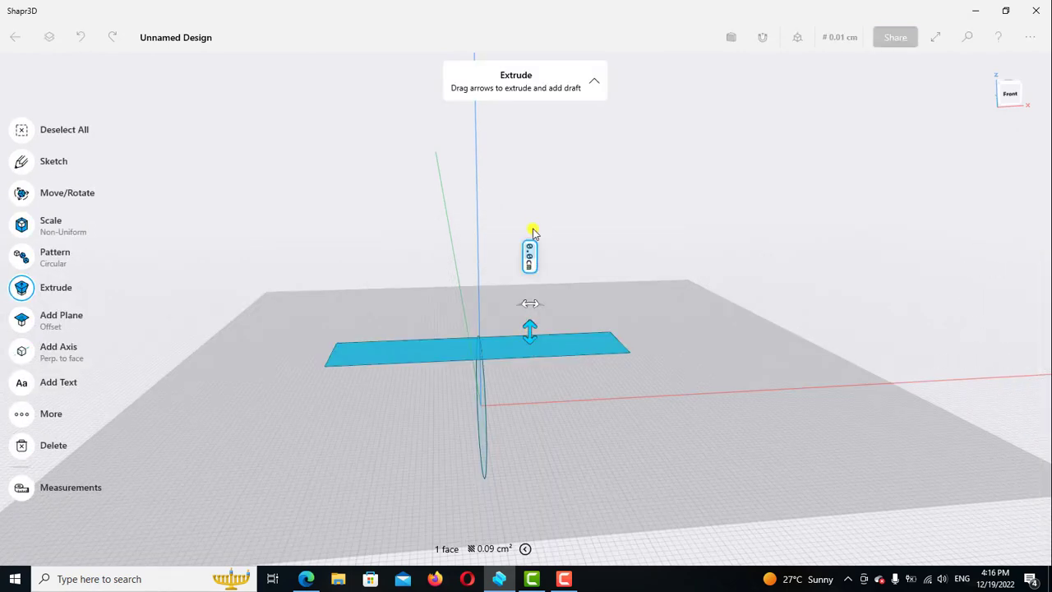
click(306, 579)
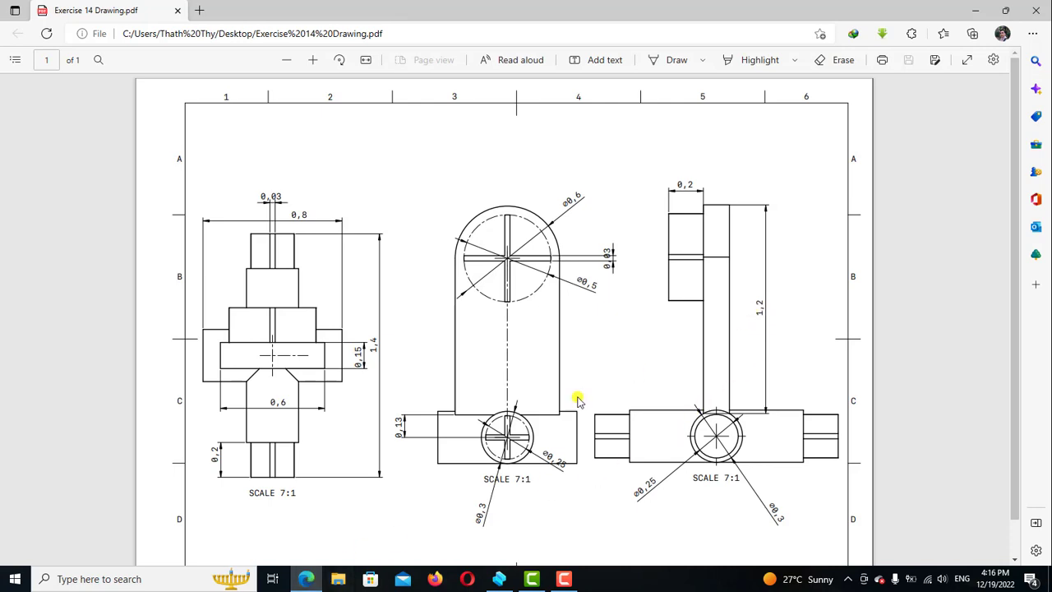
click(499, 579)
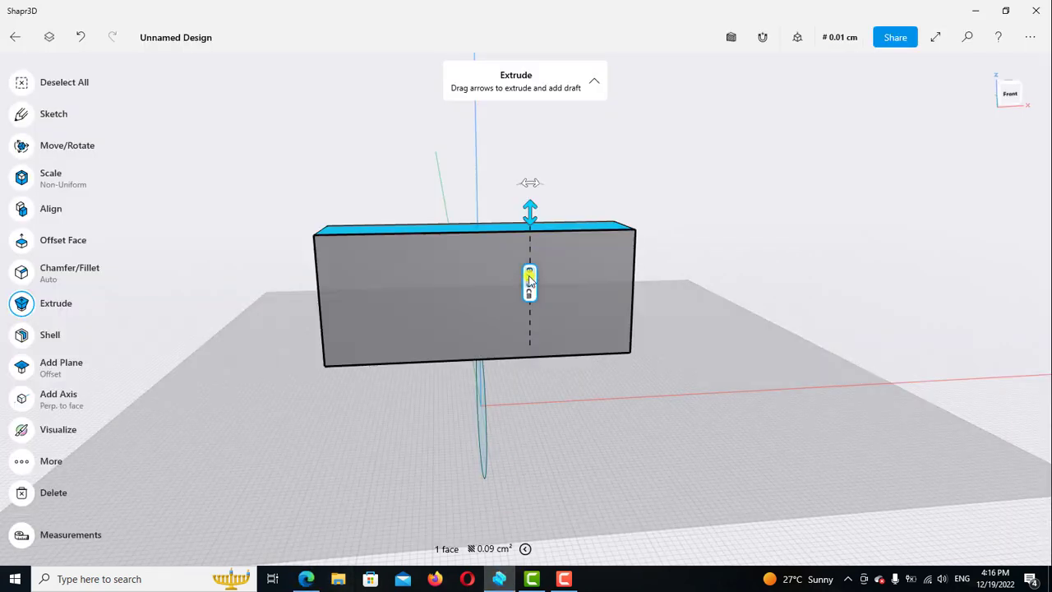
click(529, 279)
click(547, 387)
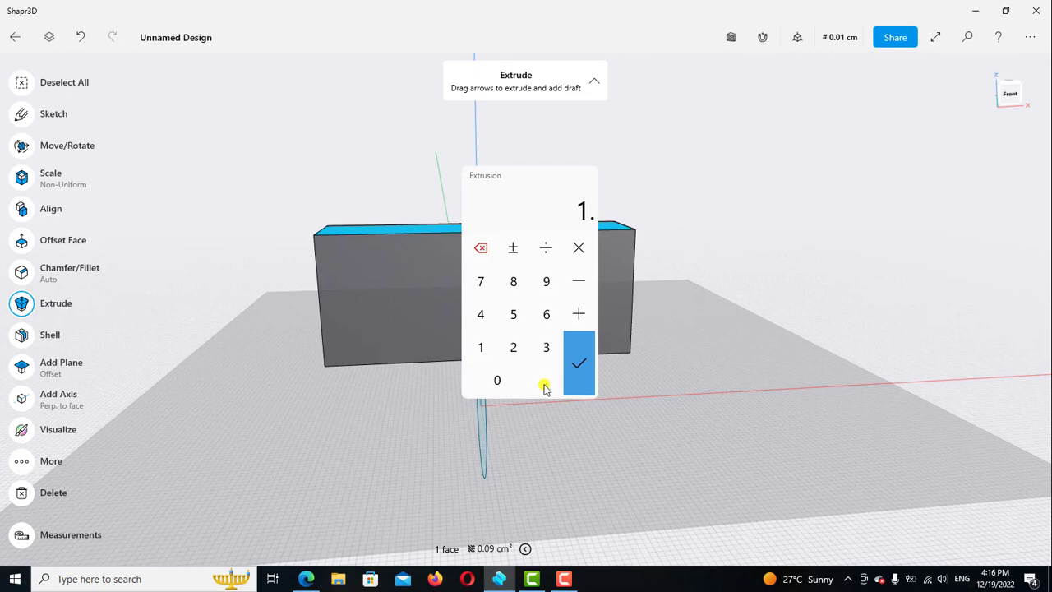
click(514, 347)
click(580, 362)
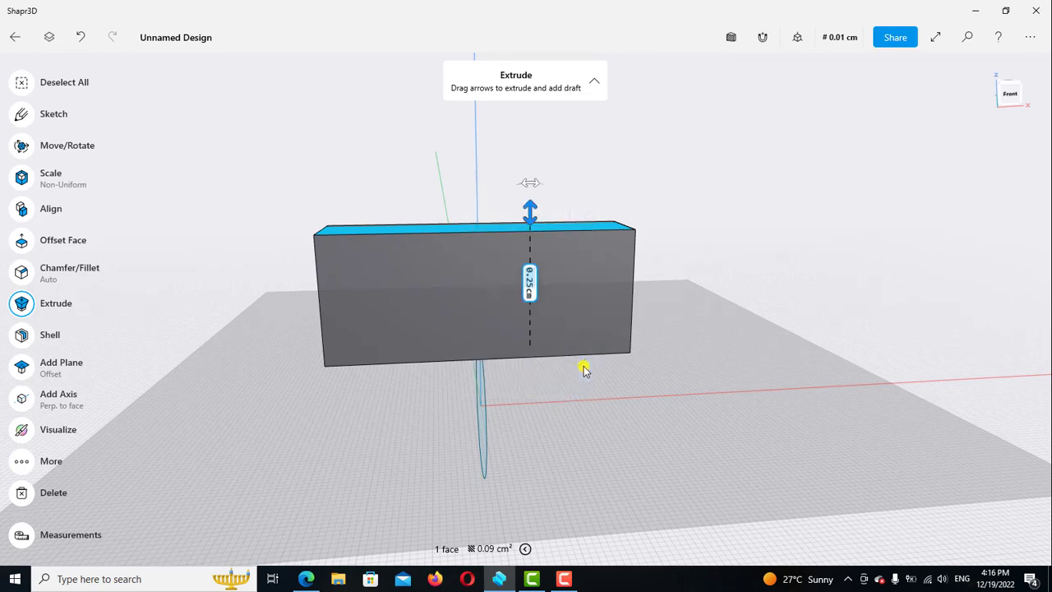
click(781, 301)
scroll(768, 353, down, 5)
right_drag(768, 353, 697, 391)
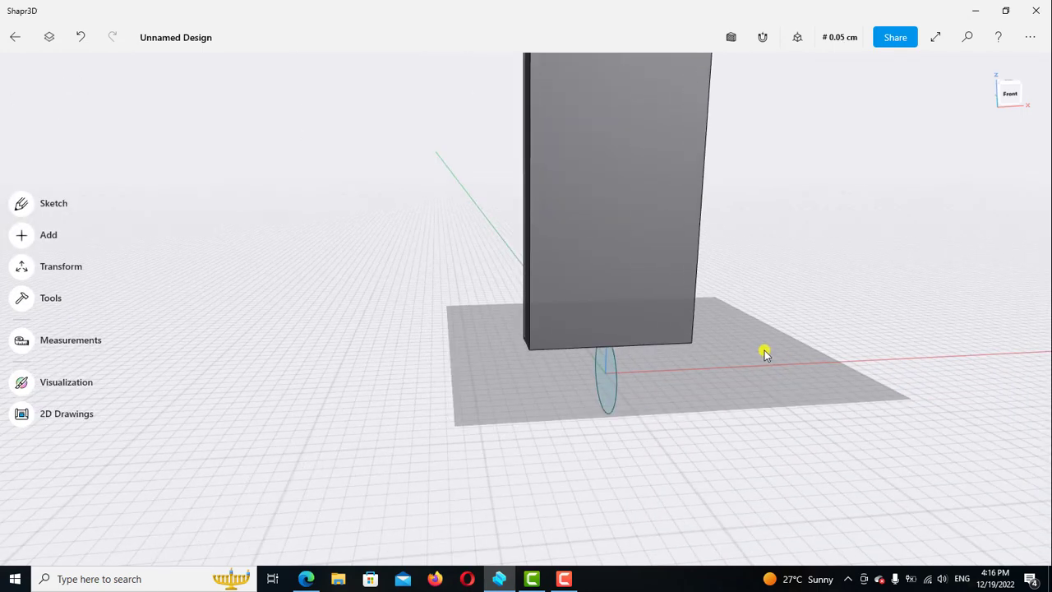
- Unhide the cross-shaped Body 02 and union it with the tall 1.2 cm block
click(49, 37)
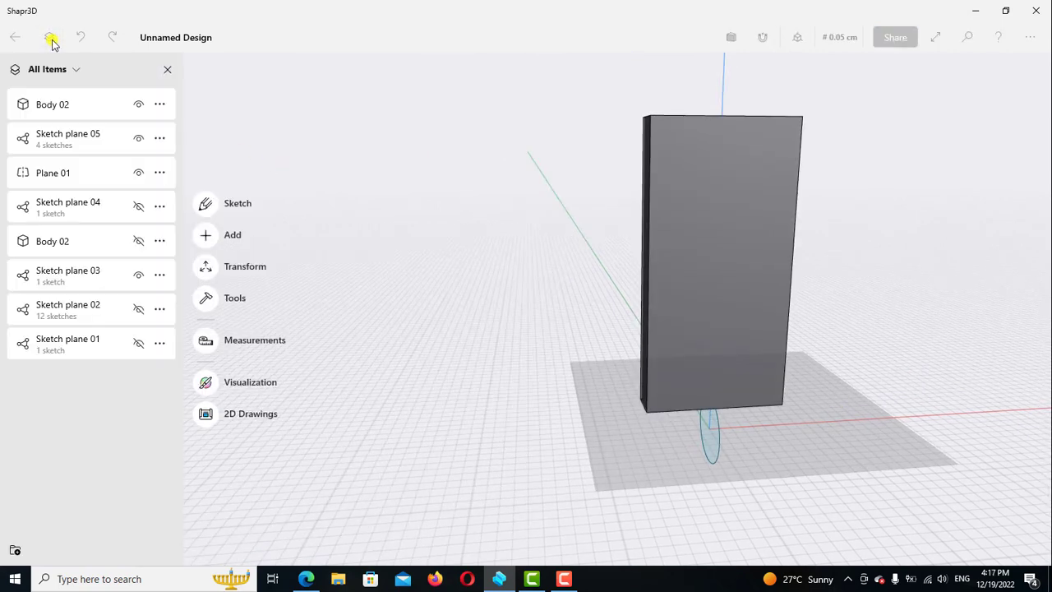
click(139, 241)
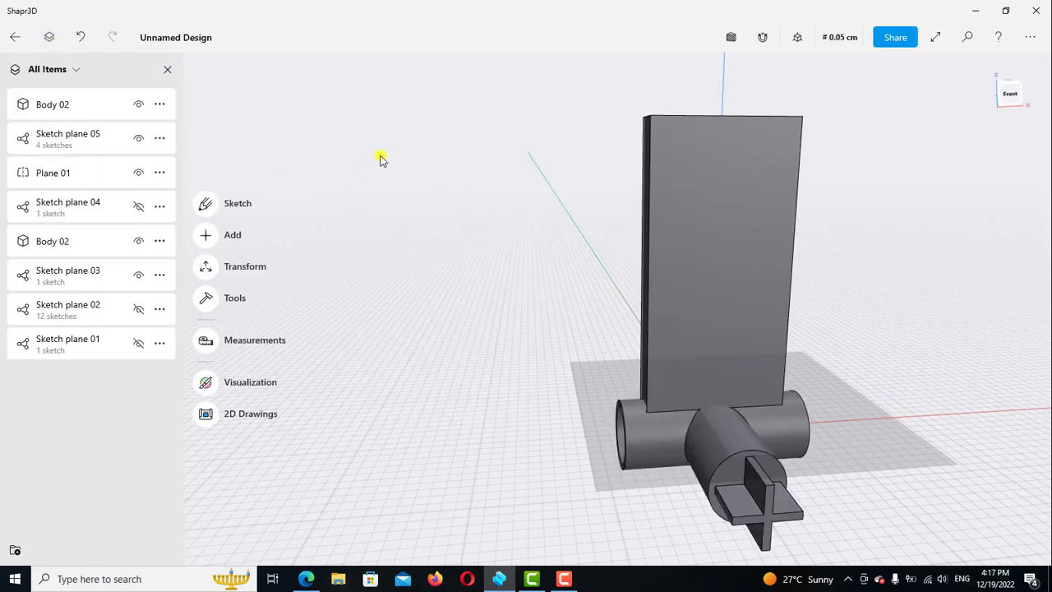
mouse_move(449, 182)
right_down()
mouse_move(503, 170)
mouse_move(486, 148)
mouse_move(446, 181)
mouse_move(285, 231)
right_up()
click(82, 242)
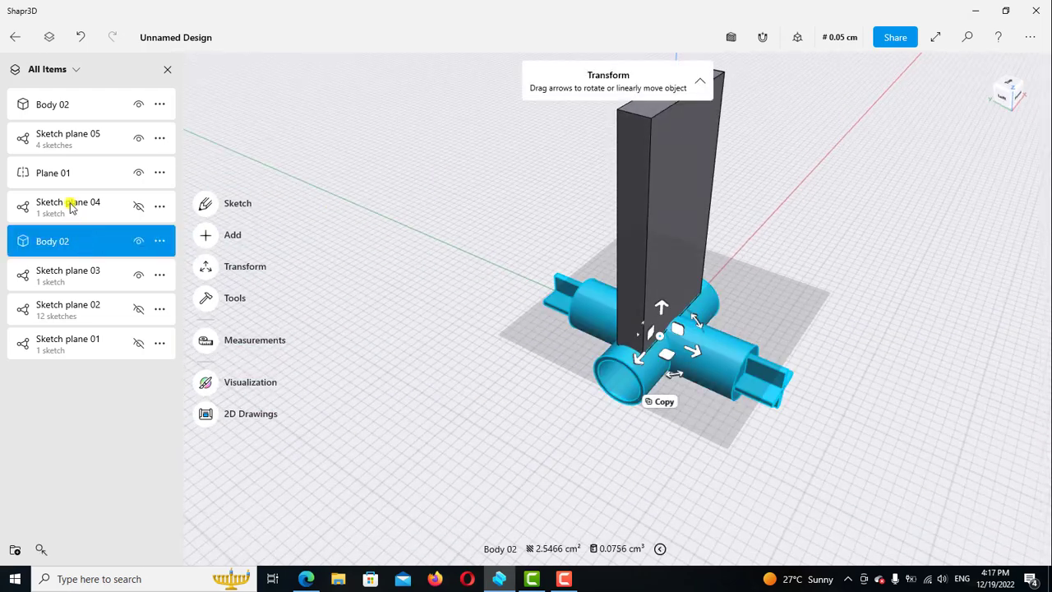
click(52, 105)
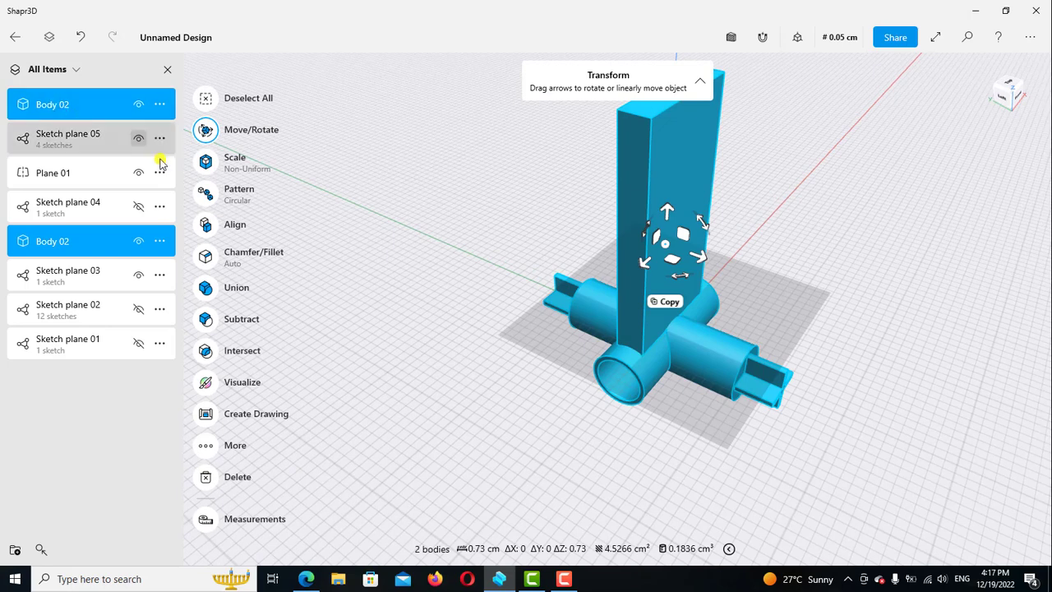
click(206, 289)
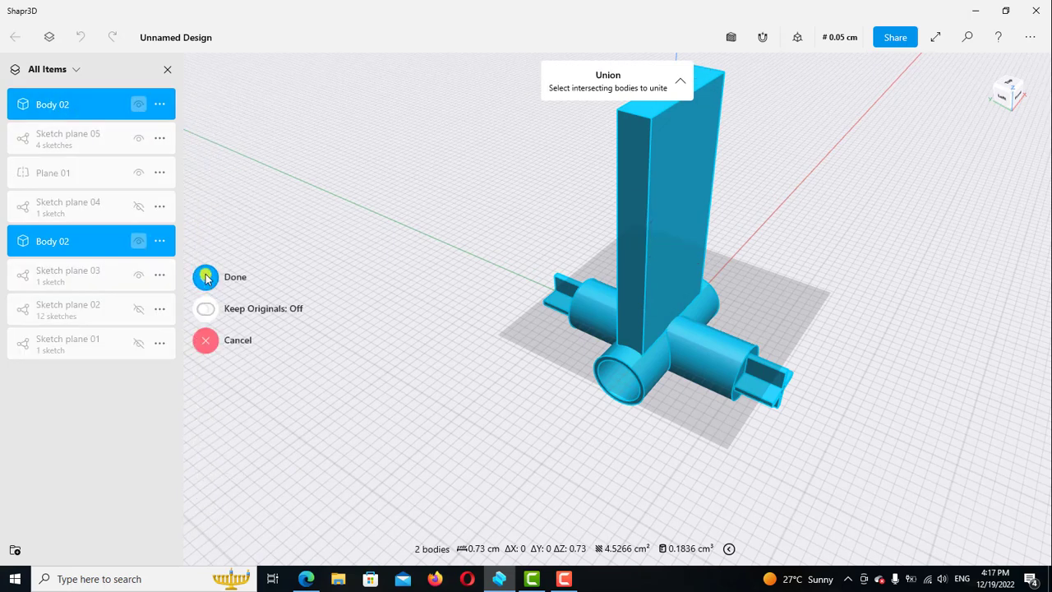
click(205, 277)
right_drag(414, 425, 755, 292)
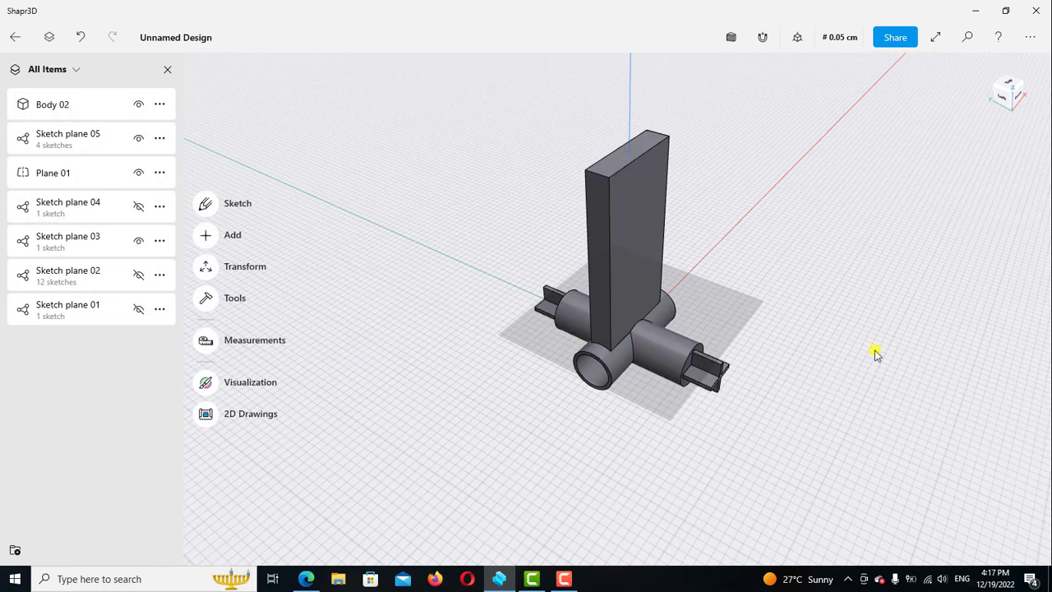
- On the upright arm's front face, sketch a 0.6 cm diameter circle
double_click(667, 202)
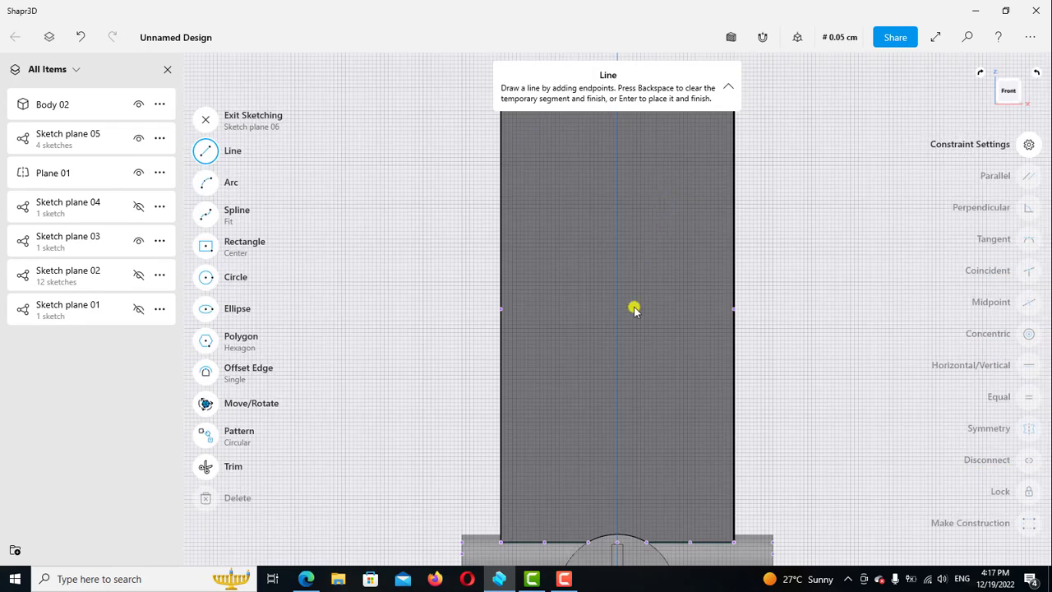
scroll(634, 308, down, 3)
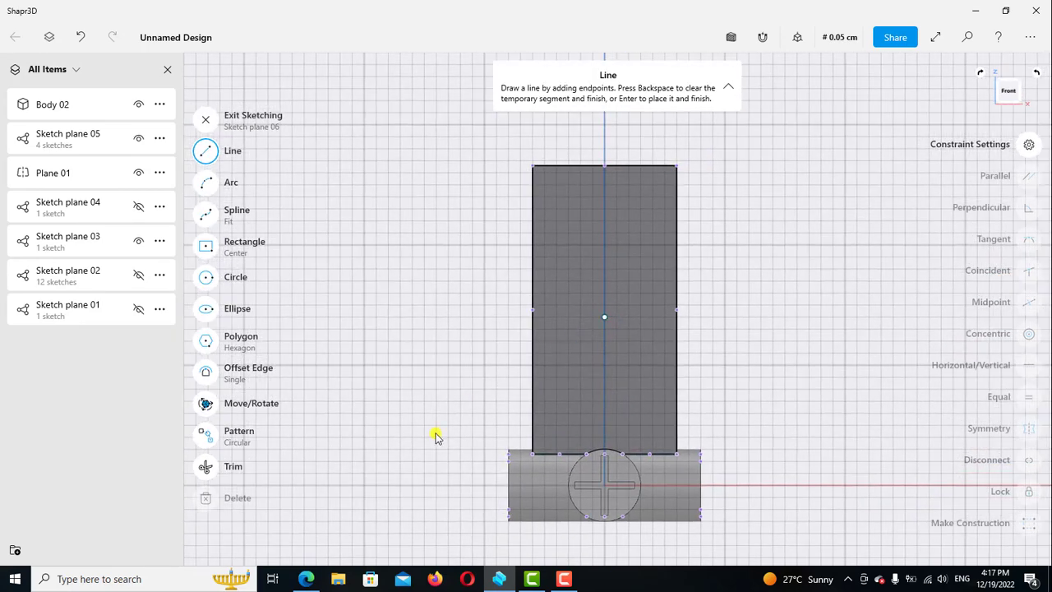
key(alt+Tab)
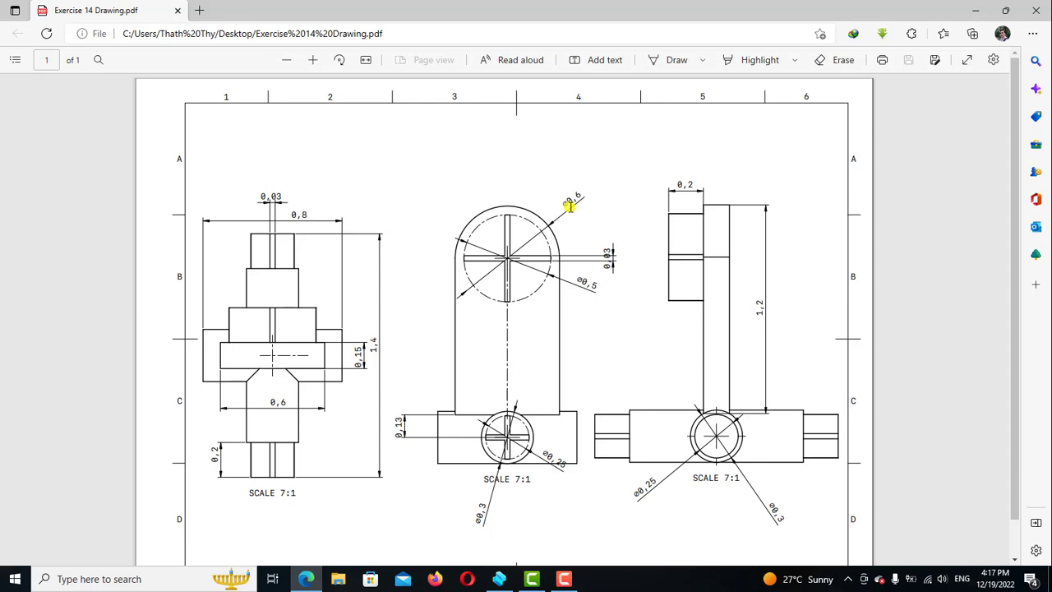
click(499, 579)
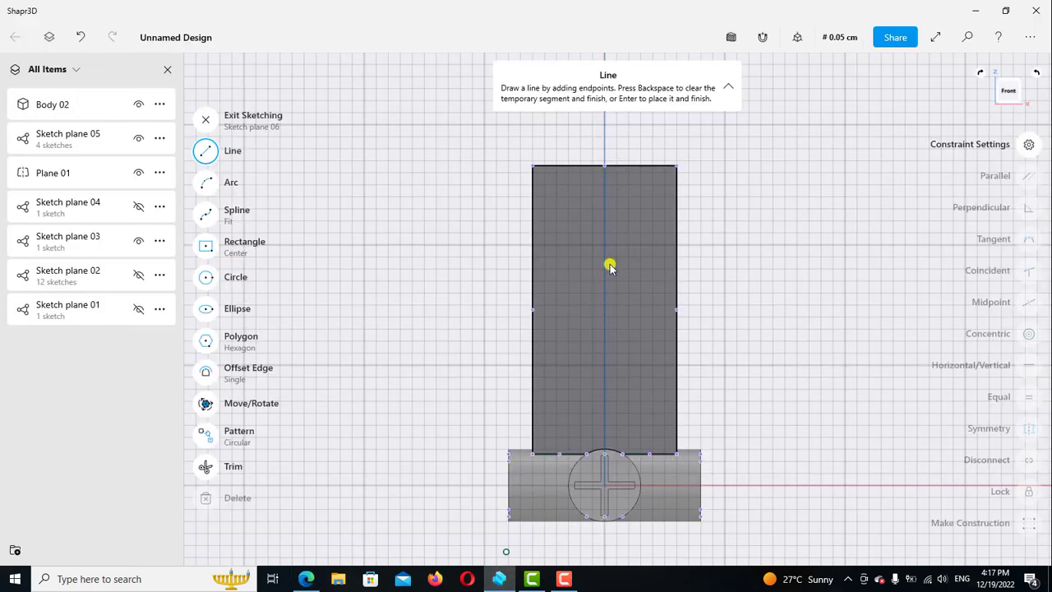
click(212, 277)
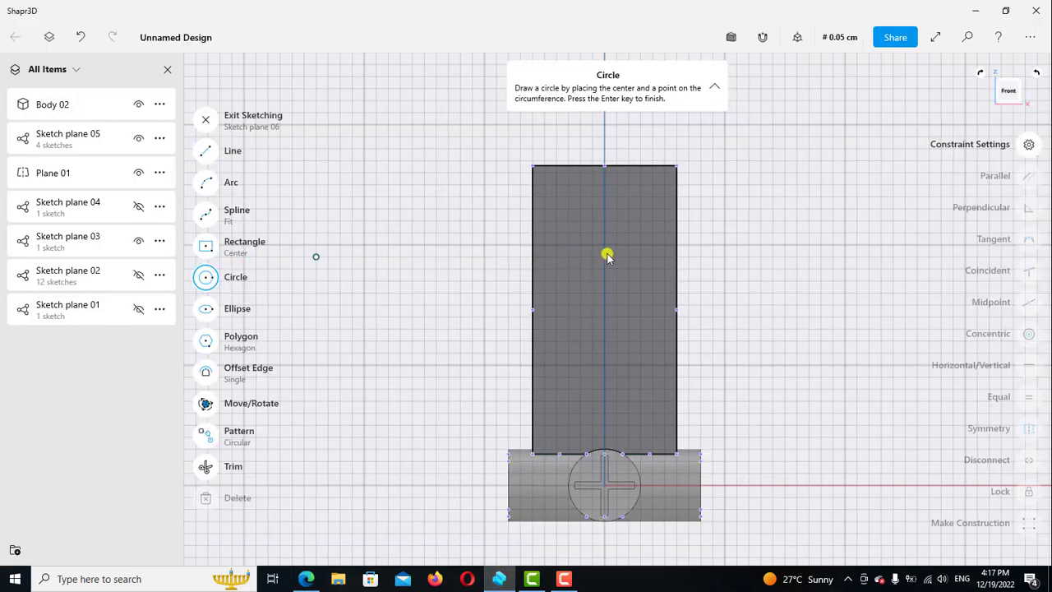
drag(604, 253, 643, 224)
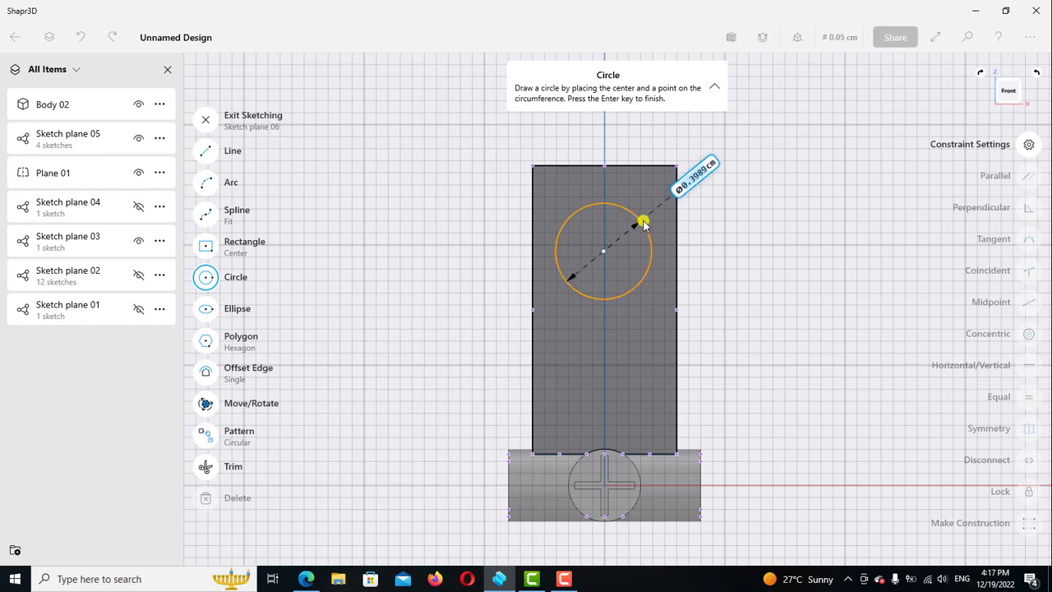
text(0.)
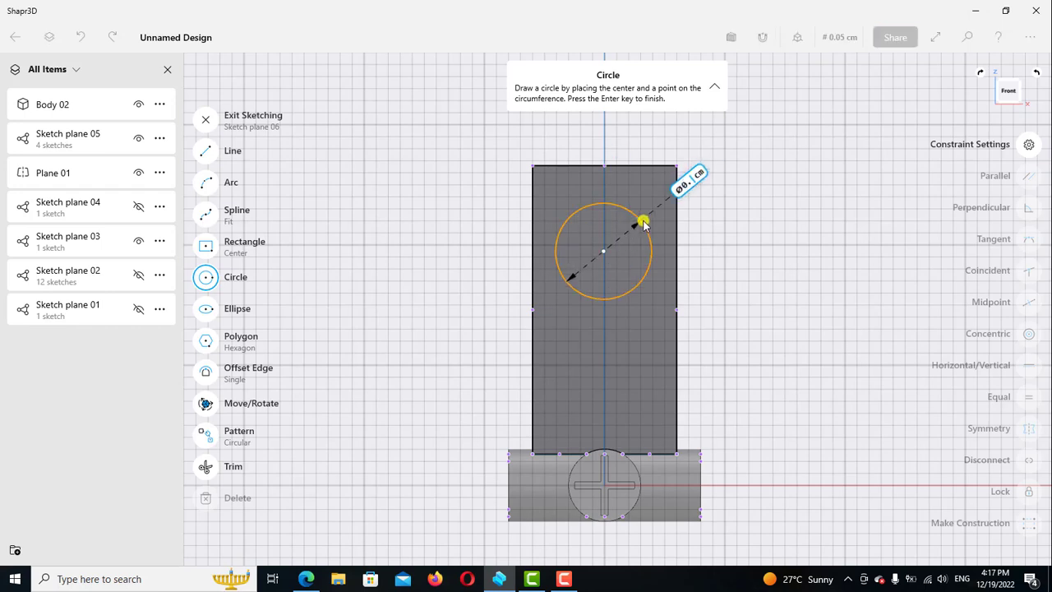
text(6)
key(Return)
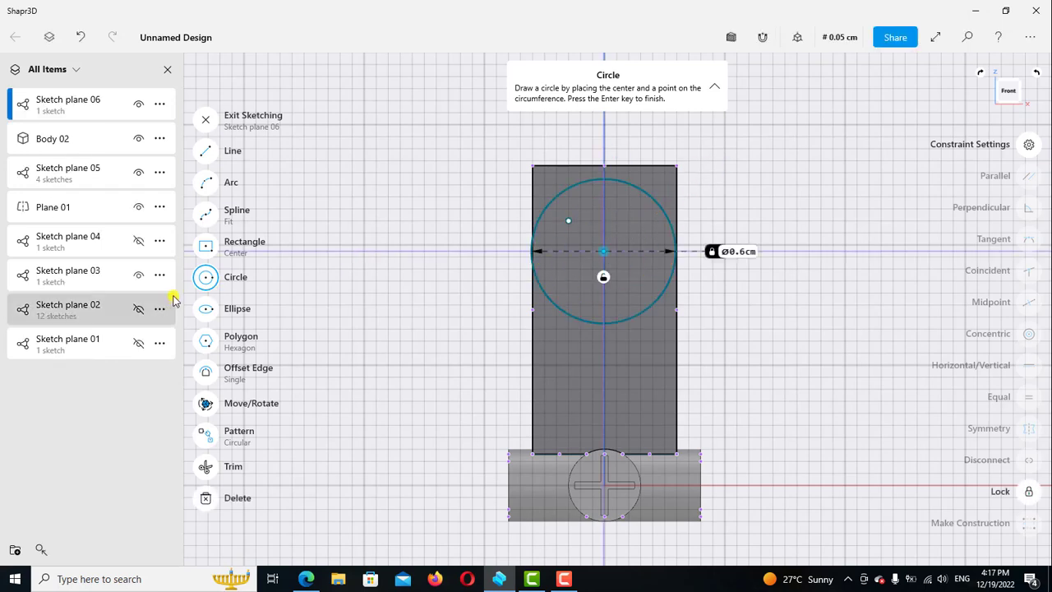
click(205, 280)
- Make the circle tangent to the arm's top, left and right edges, then exit sketching
scroll(589, 182, up, 2)
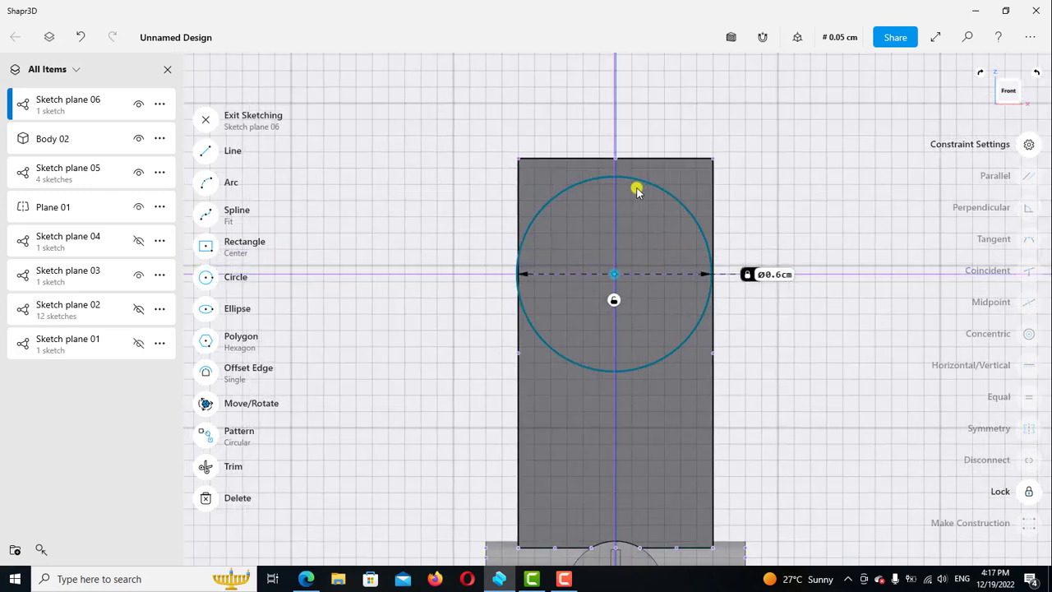
click(640, 179)
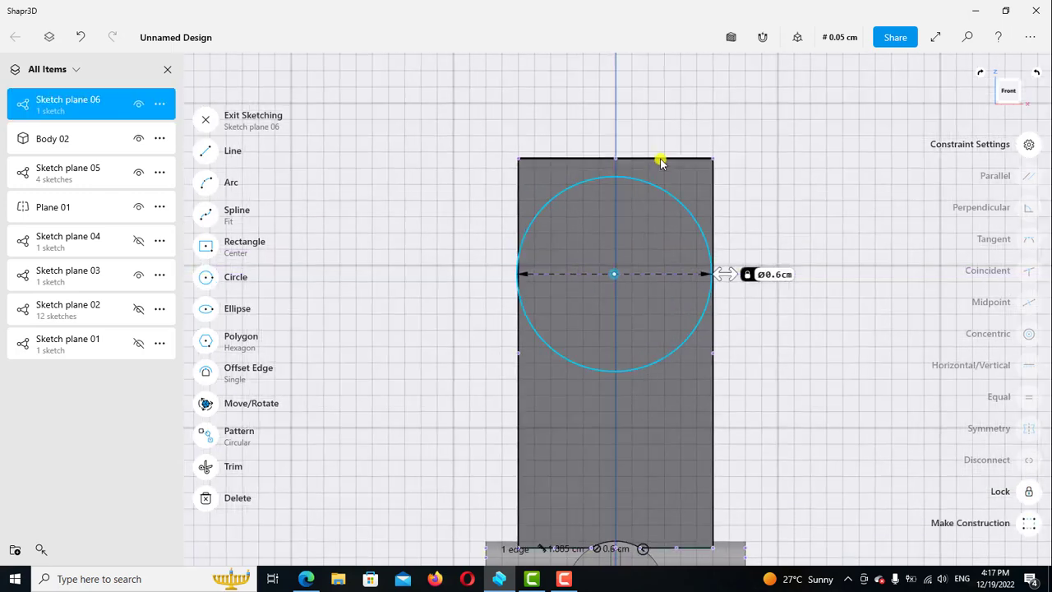
click(660, 159)
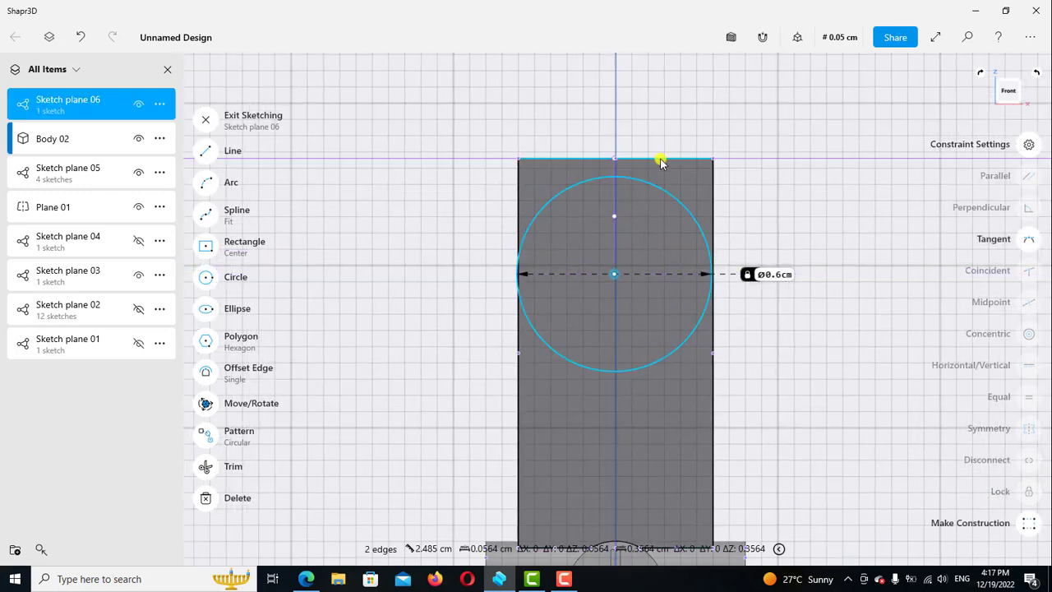
click(1030, 239)
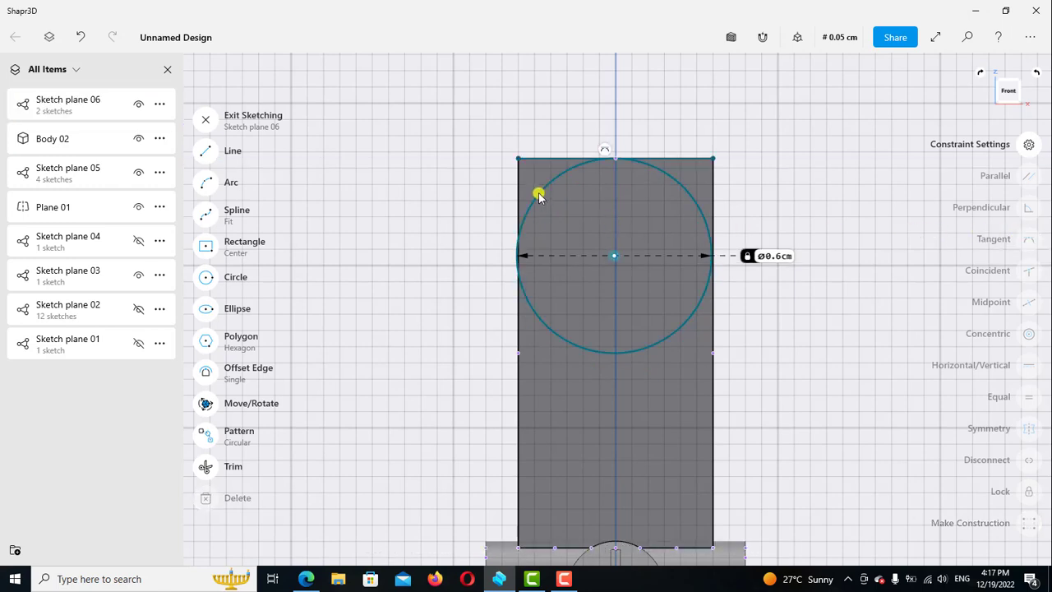
click(539, 196)
click(519, 207)
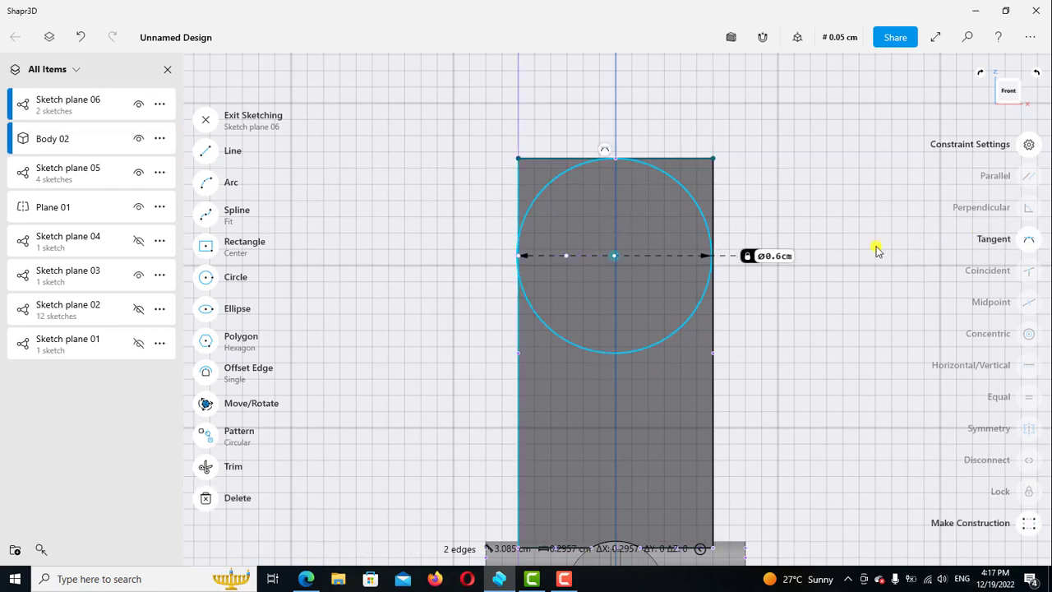
click(1027, 241)
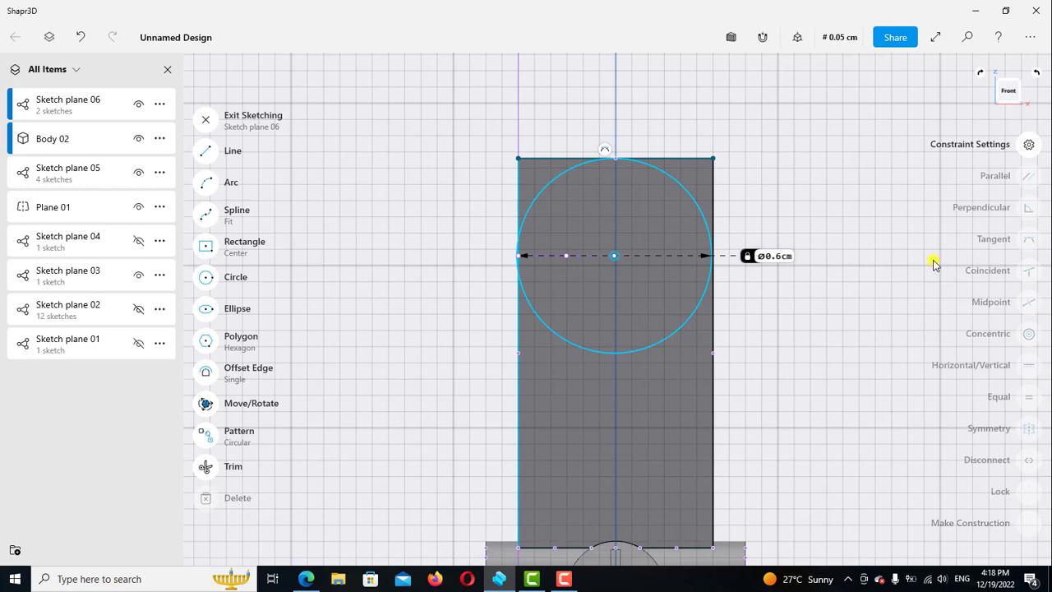
click(712, 210)
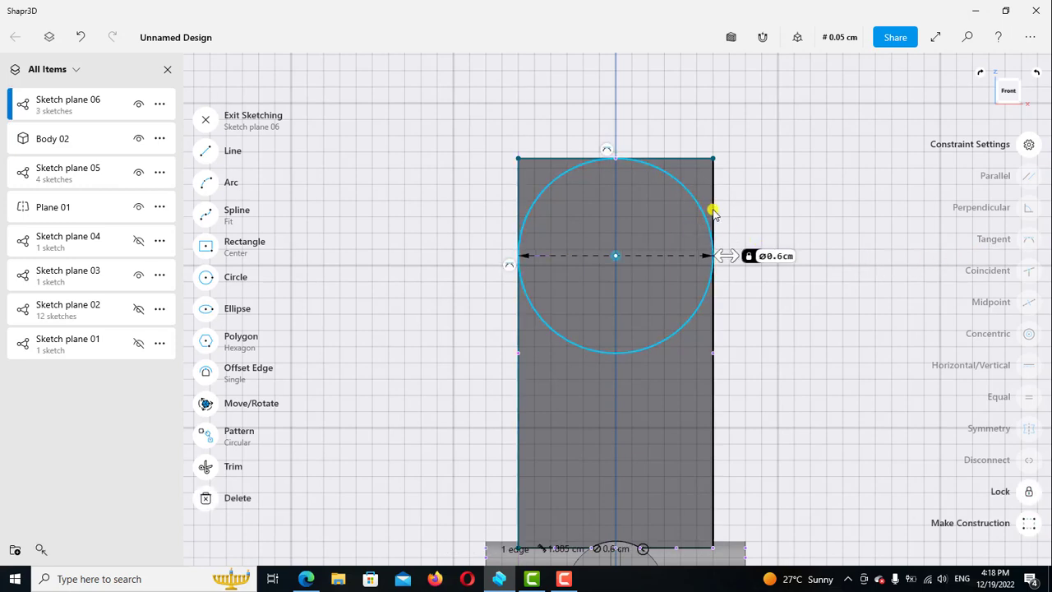
click(714, 212)
click(1028, 240)
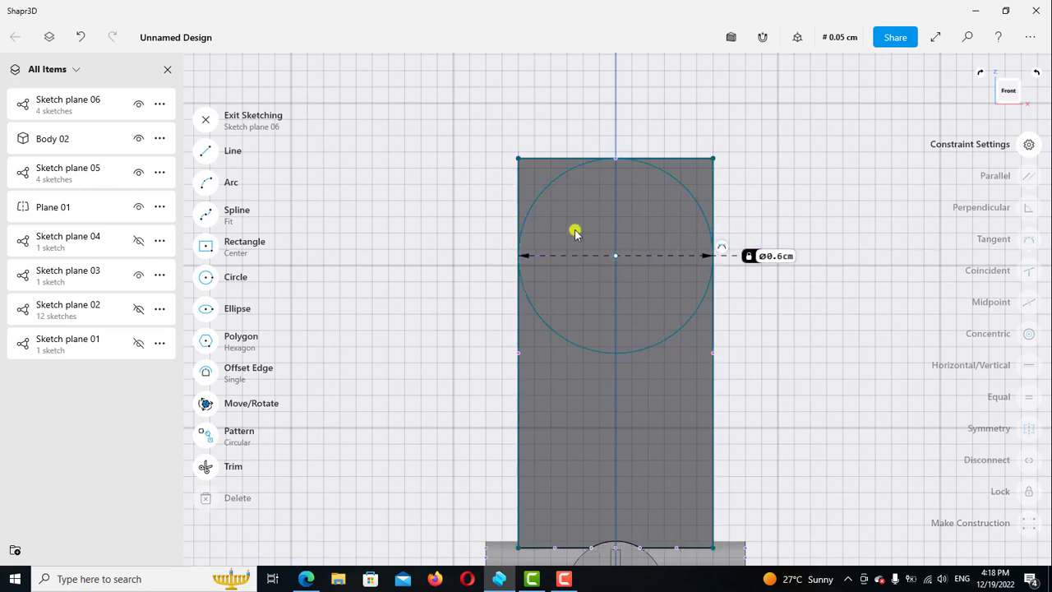
click(208, 120)
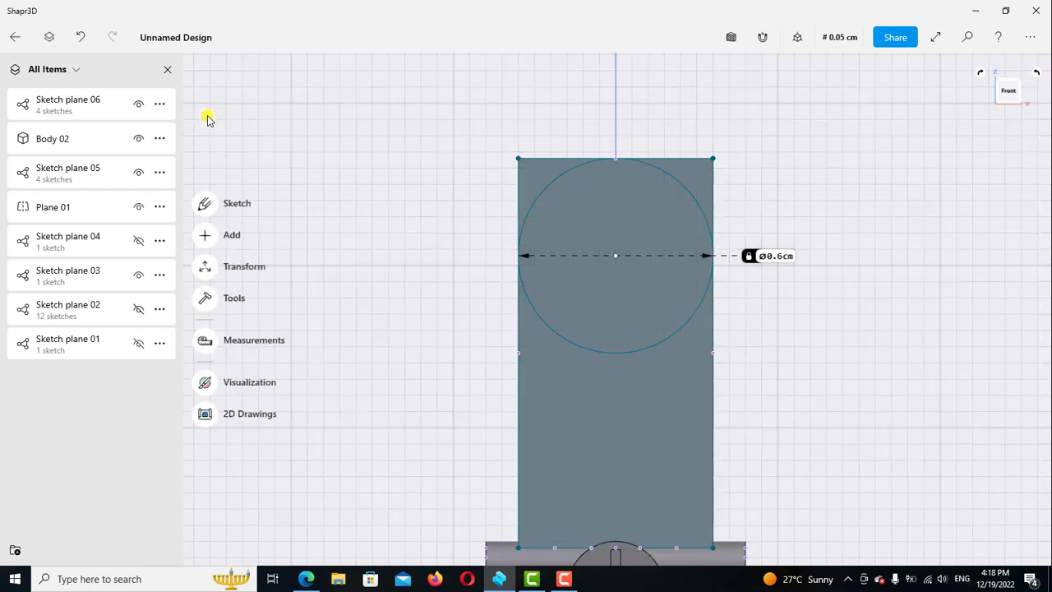
- Extrude both top corner regions outside the 0.6 cm circle backward through the arm to round its top
click(167, 69)
mouse_move(784, 198)
right_down()
mouse_move(646, 208)
mouse_move(461, 193)
right_up()
click(444, 192)
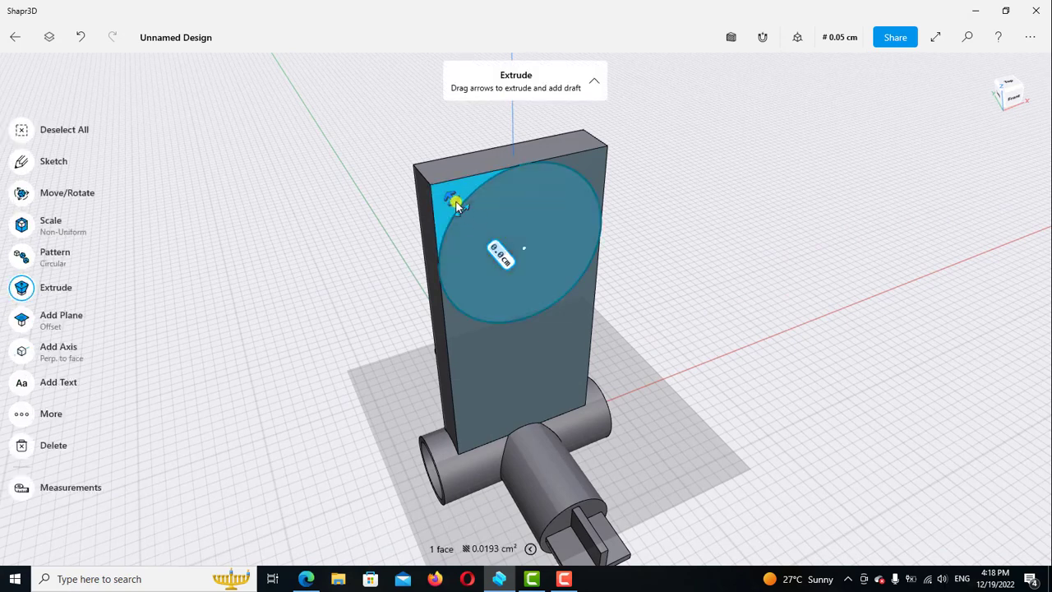
drag(456, 205, 383, 124)
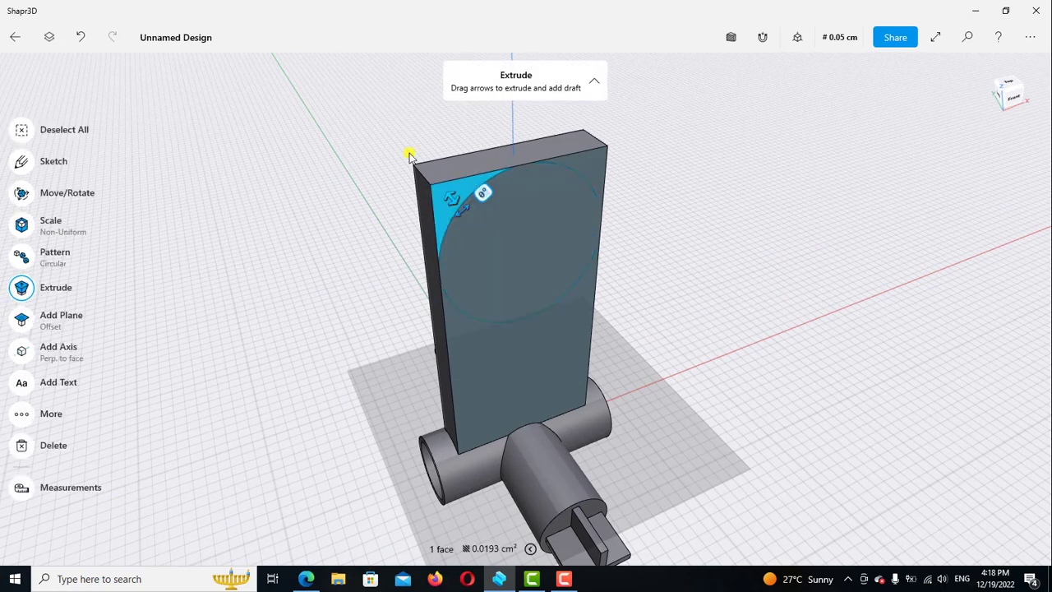
click(594, 167)
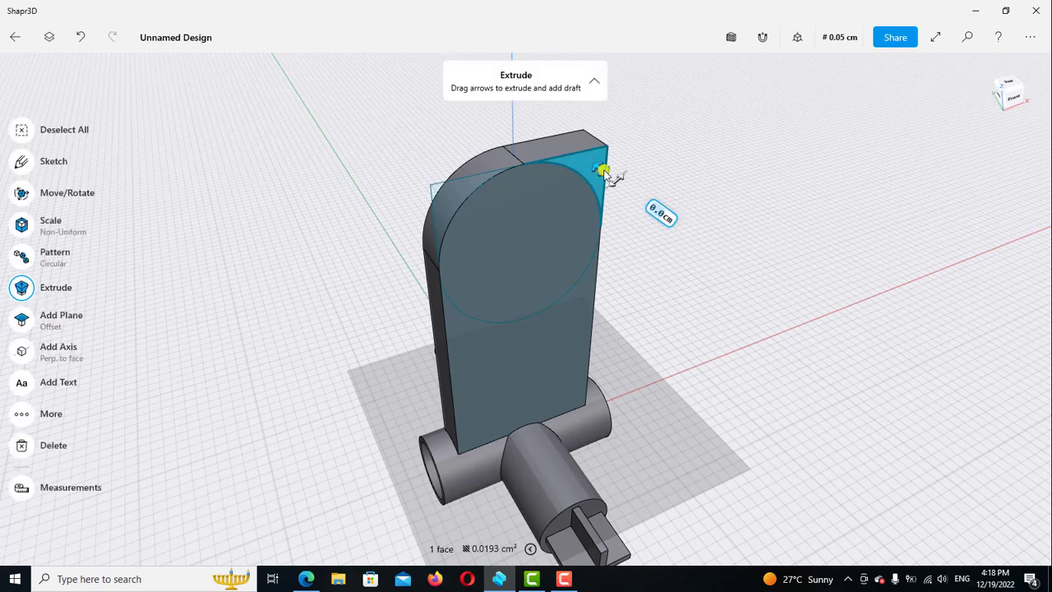
drag(605, 173, 477, 124)
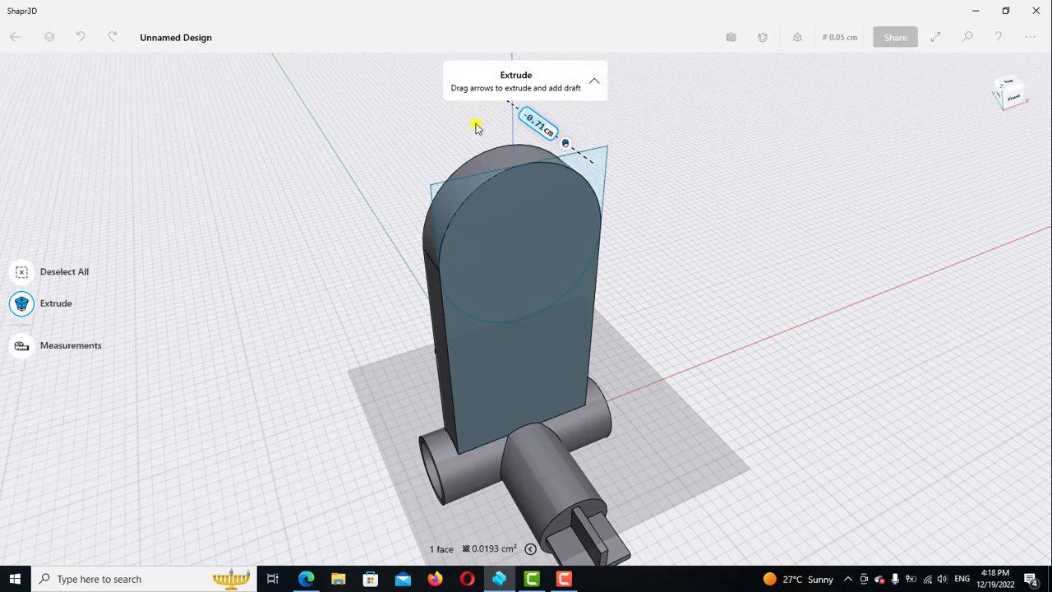
click(801, 222)
key(1)
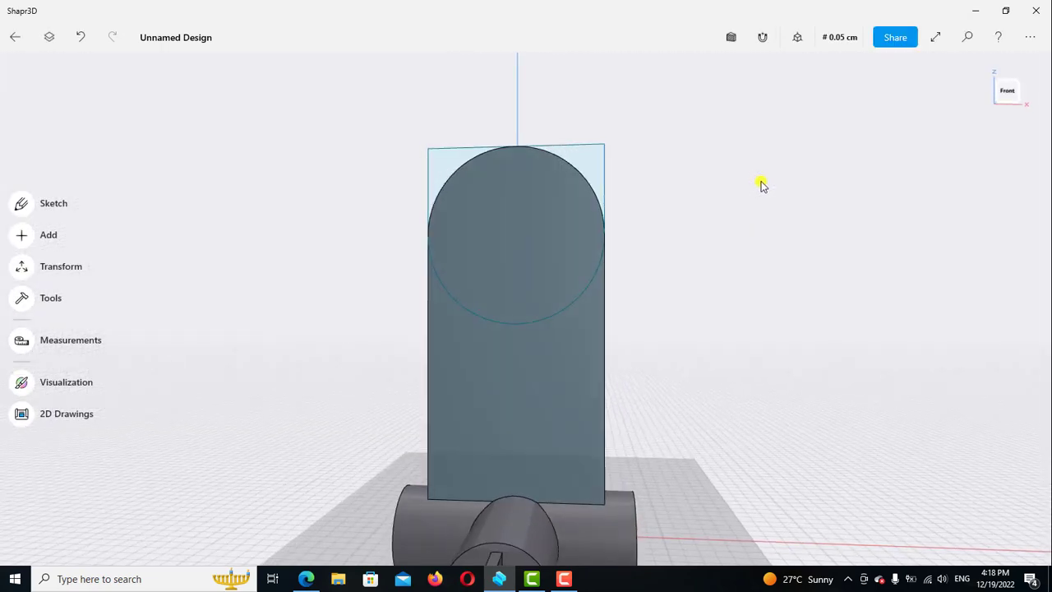
click(1008, 92)
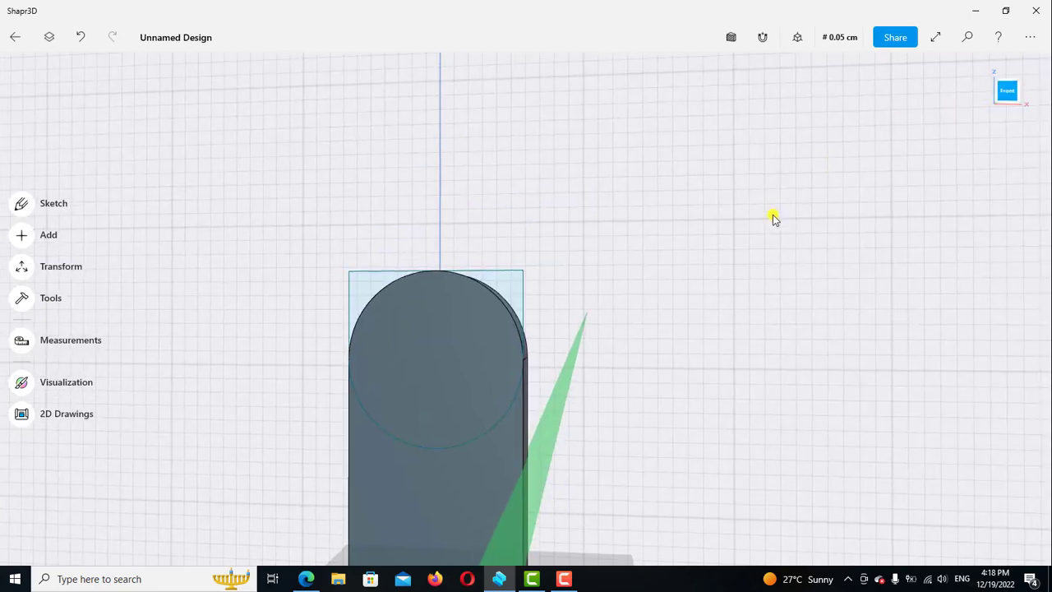
- Start a sketch on the arm's rounded face and compare it with the Exercise 14 drawing
key(0)
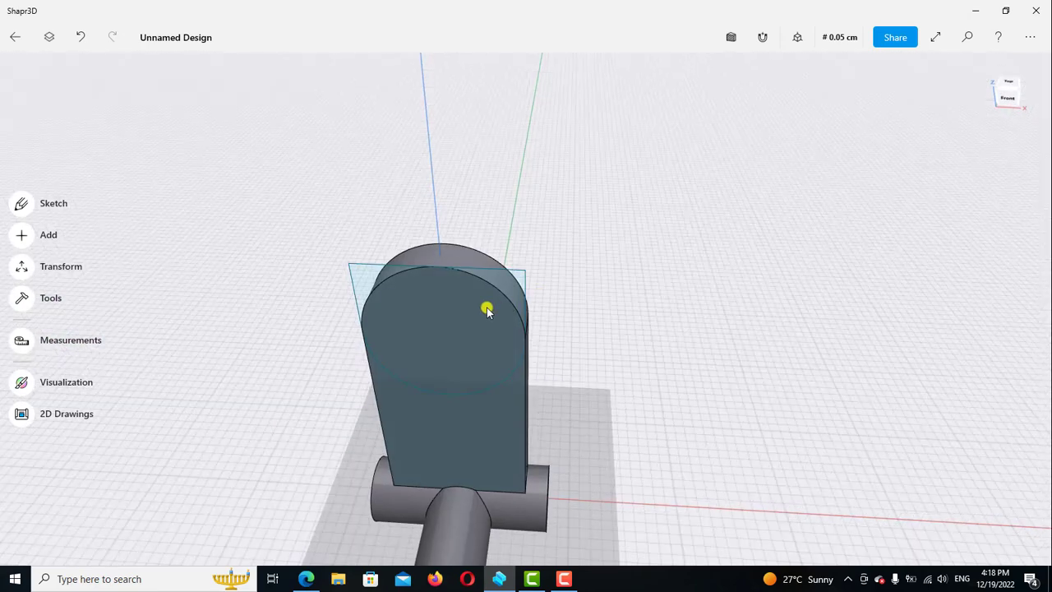
double_click(452, 315)
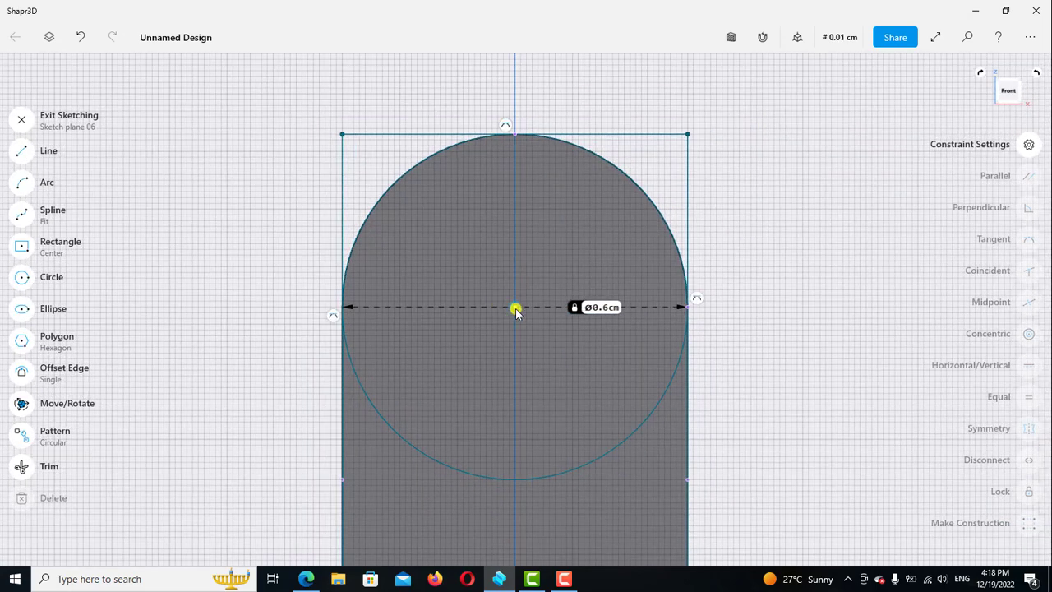
click(514, 308)
click(515, 338)
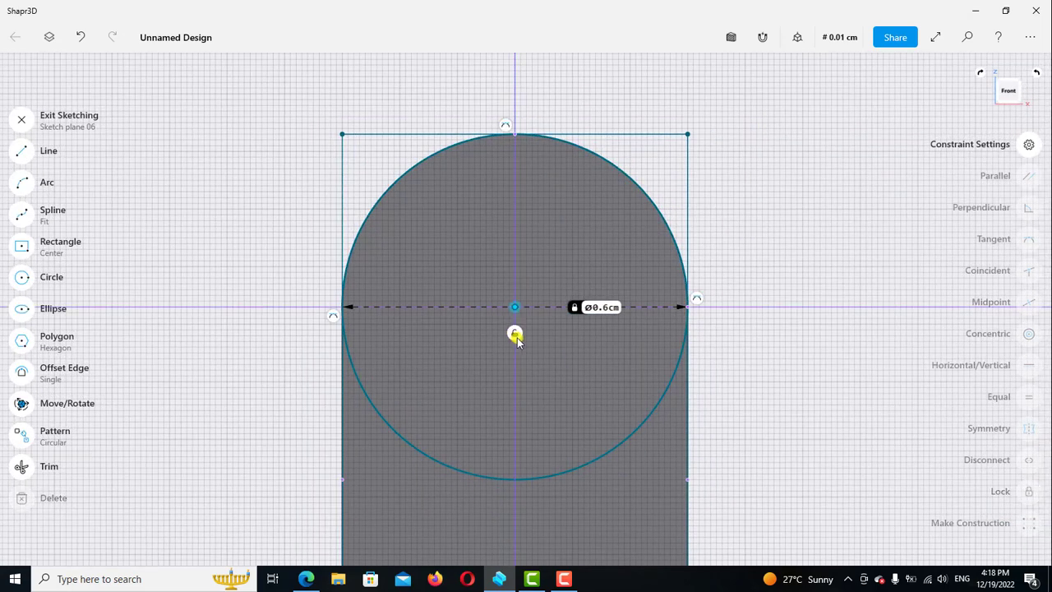
click(306, 579)
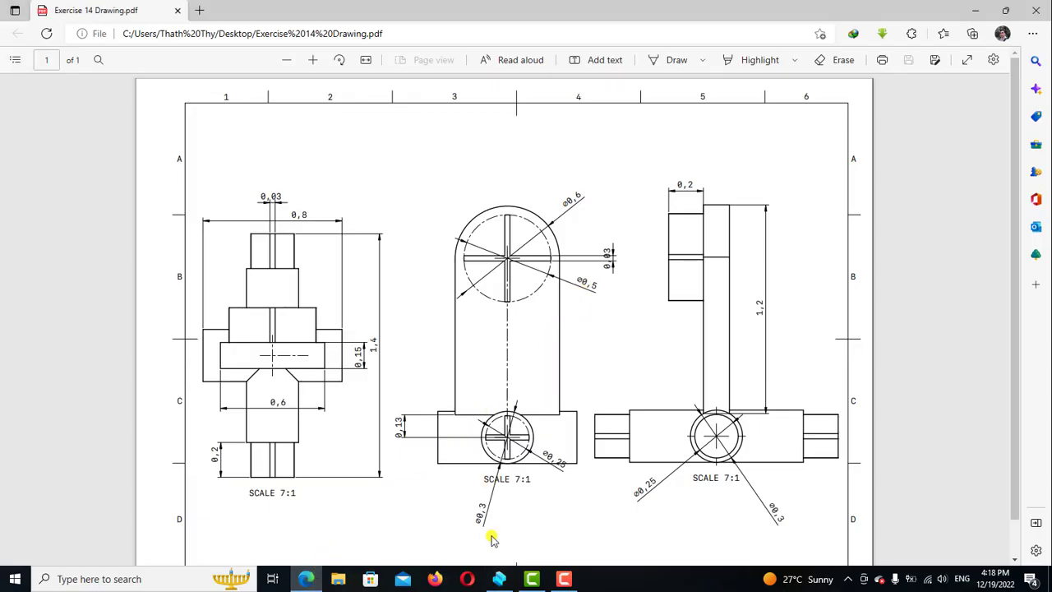
click(500, 579)
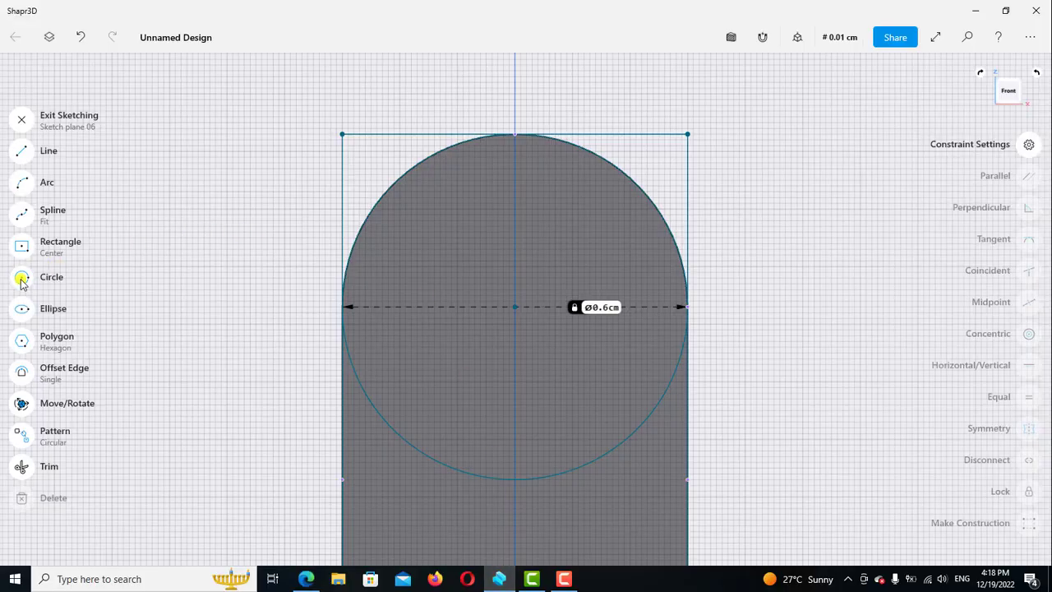
- Draw a Ø0.5 cm circle centred on the arc's centre
click(21, 278)
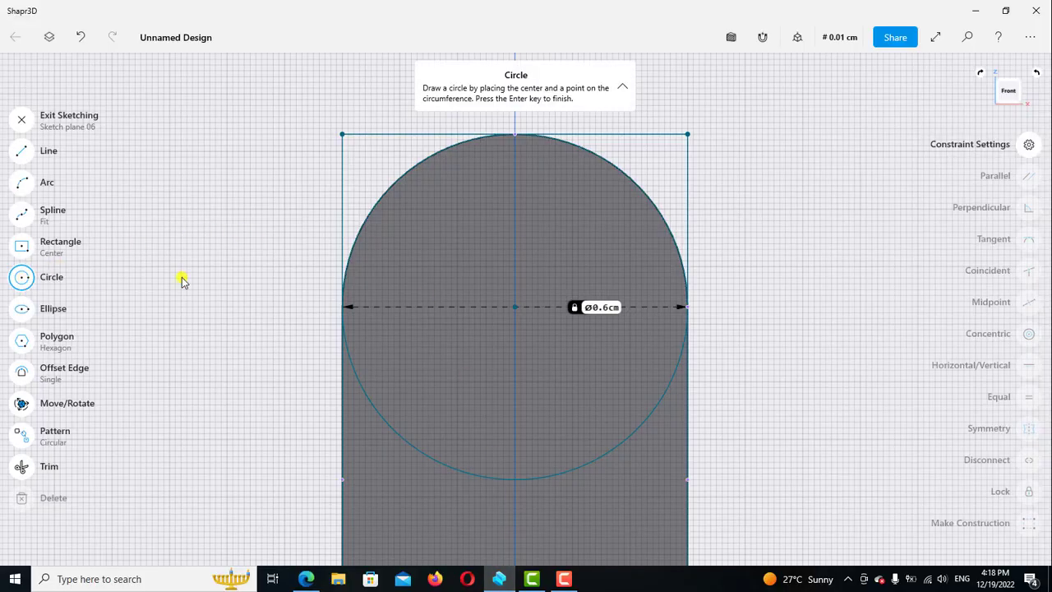
click(515, 289)
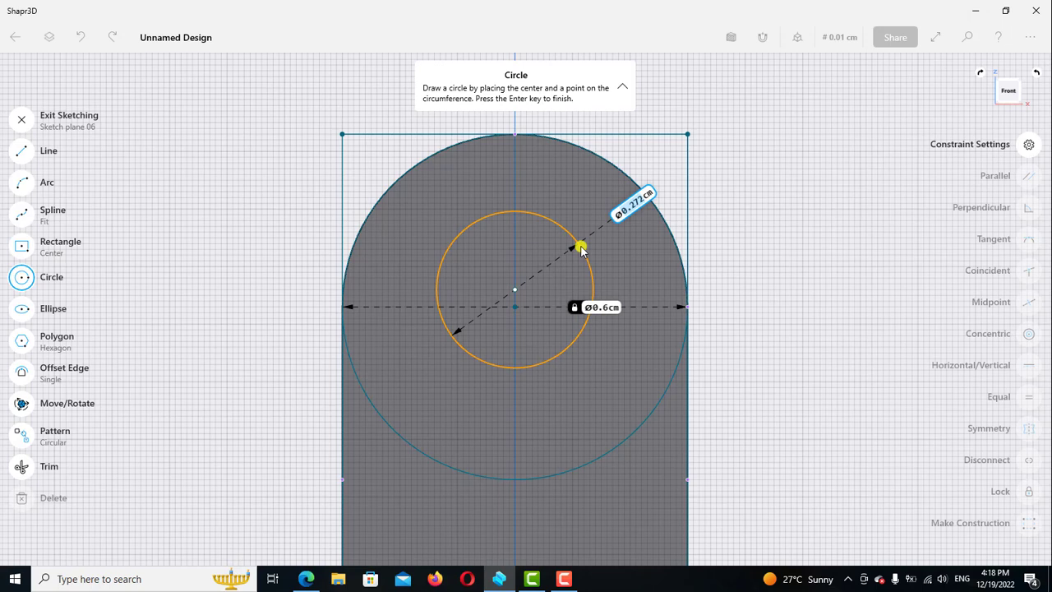
text(0.)
text(5)
key(Return)
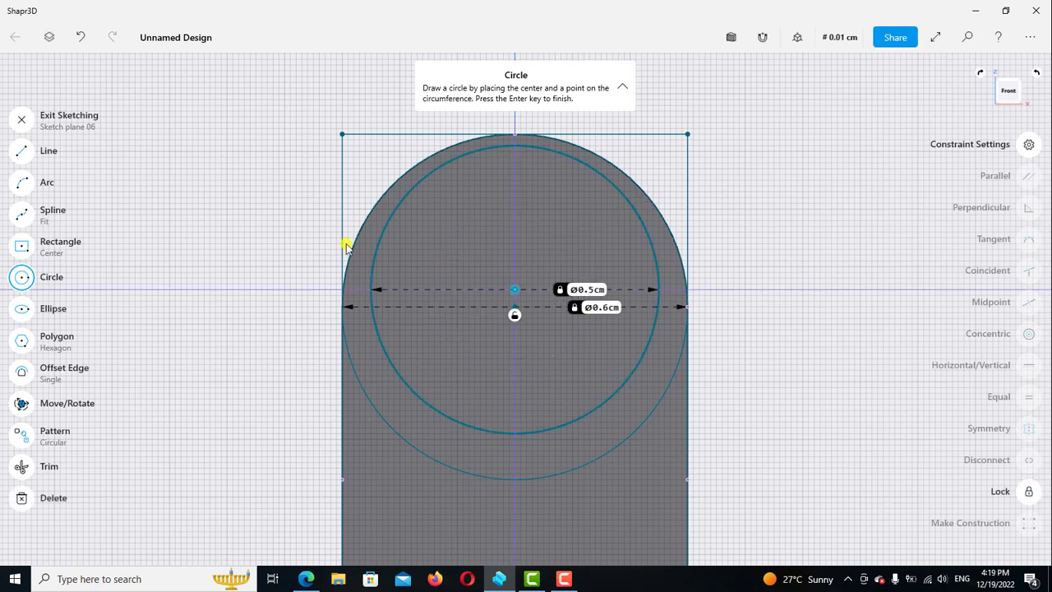
- Make the 0.5 cm and 0.6 cm circles concentric
click(23, 279)
click(418, 167)
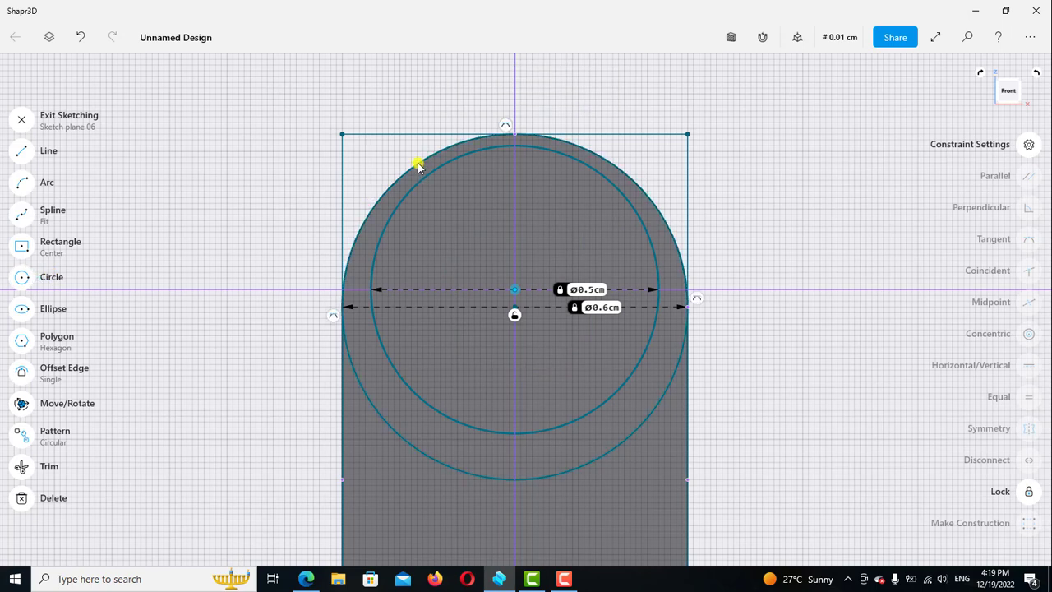
click(419, 168)
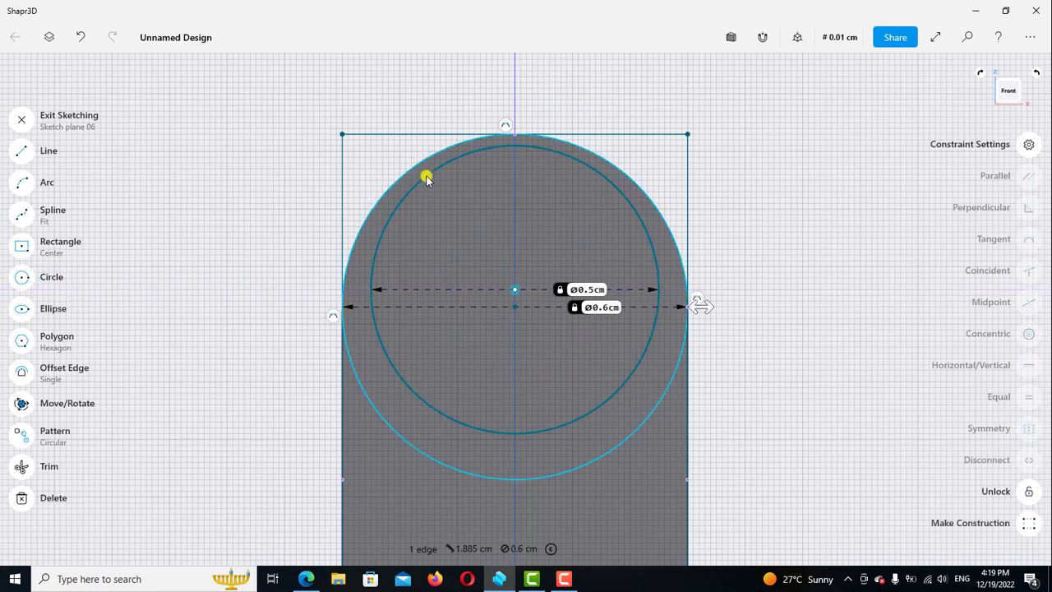
click(426, 180)
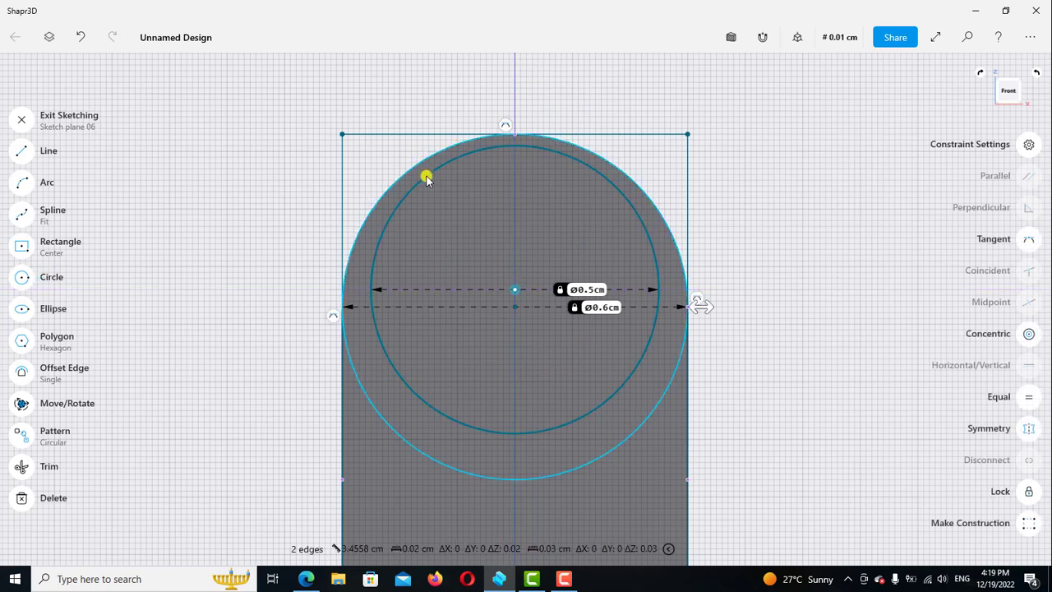
click(1029, 334)
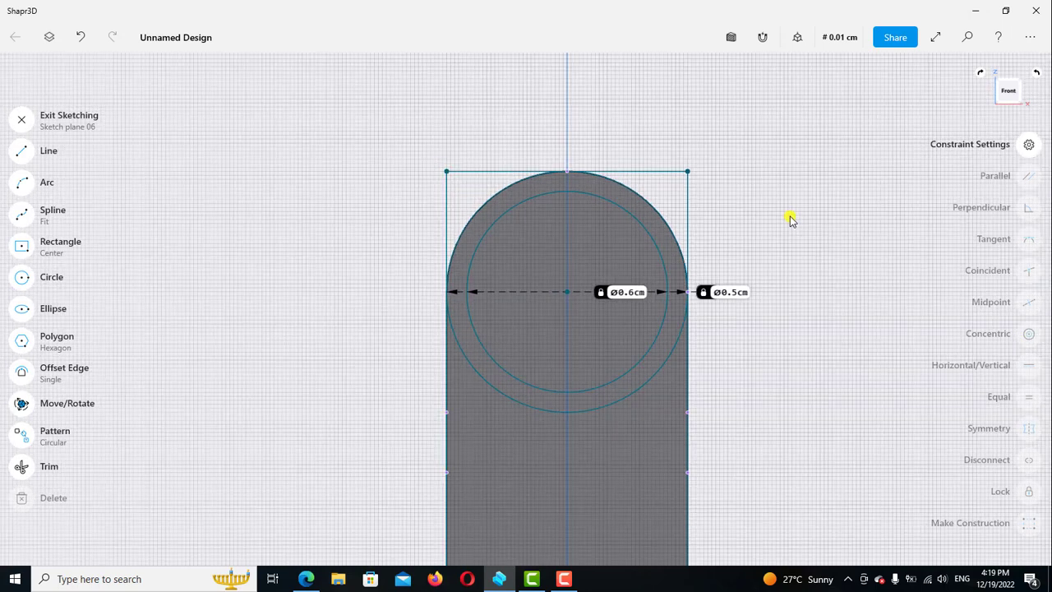
- Draw a centre rectangle from the circle centre to the inner circle, undoing the stray line
click(21, 246)
scroll(566, 255, up, 3)
scroll(559, 263, up, 1)
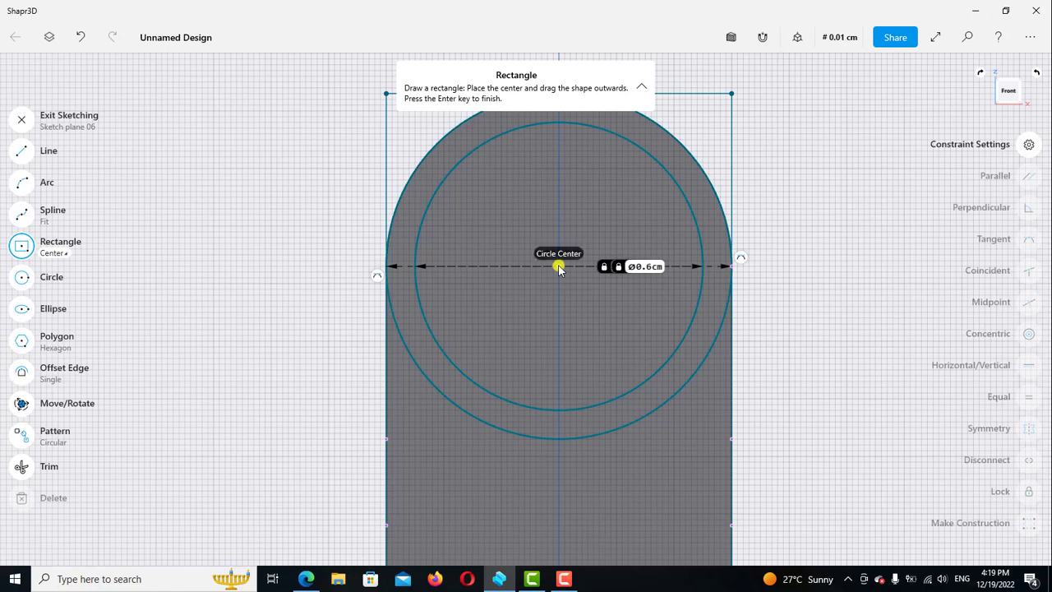
drag(559, 267, 595, 408)
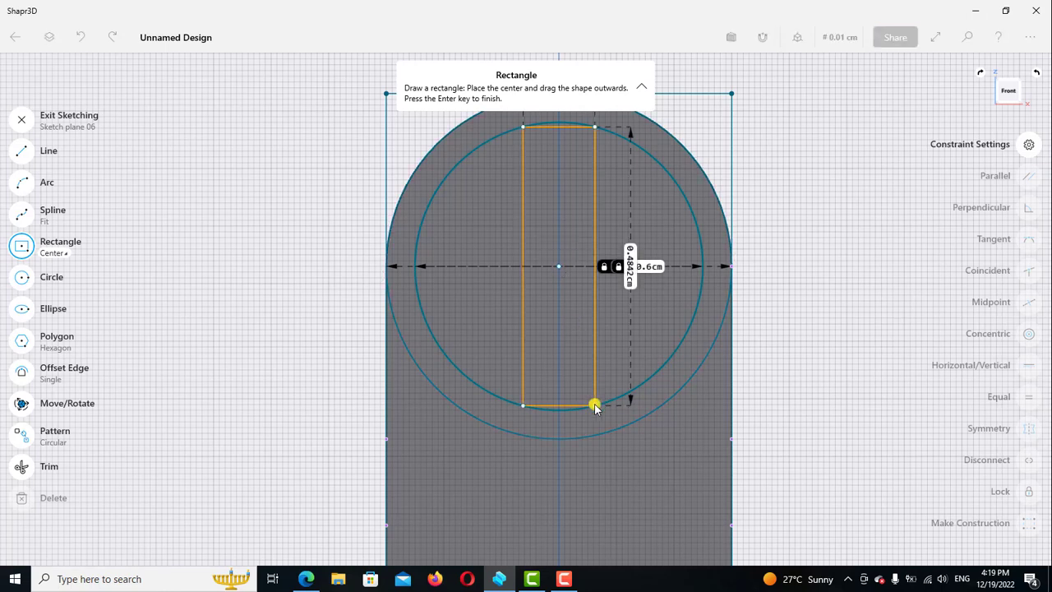
click(595, 404)
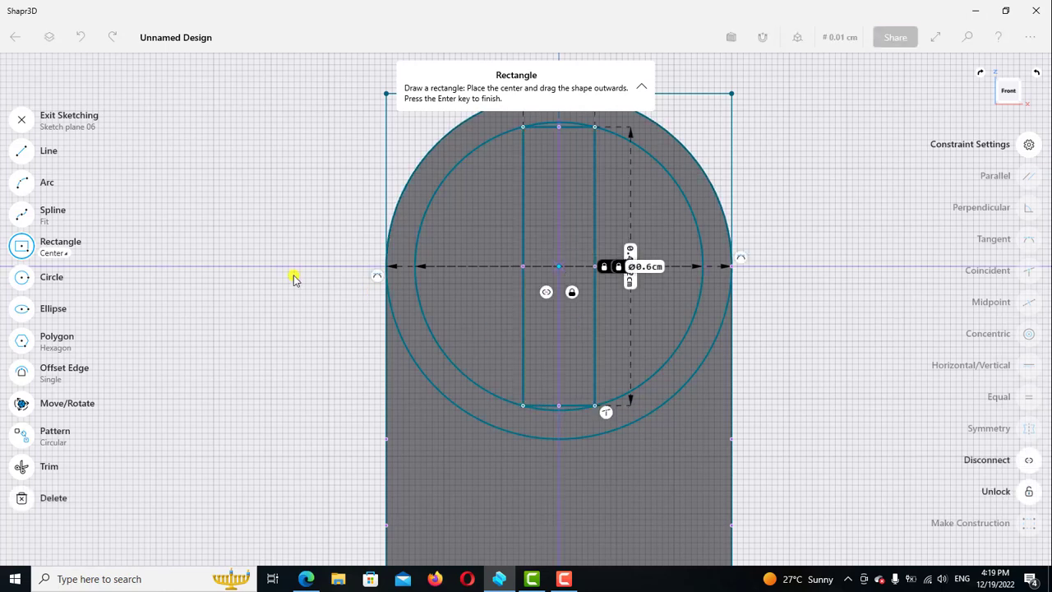
click(26, 249)
click(26, 249)
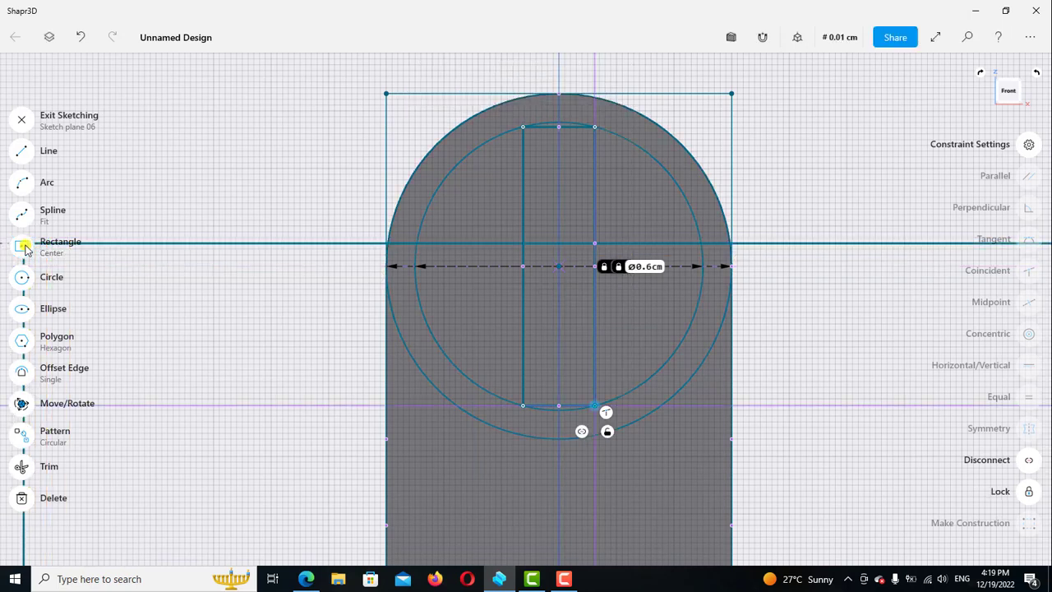
key(ctrl+z)
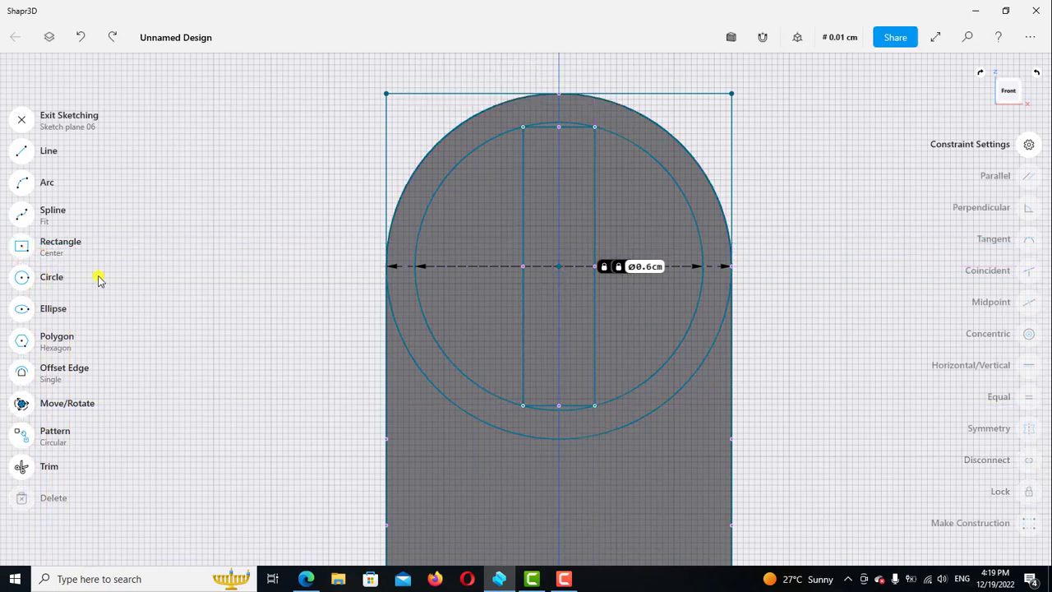
- Set the rectangle's bottom edge width to 0.03 cm
scroll(438, 277, down, 2)
scroll(552, 380, up, 2)
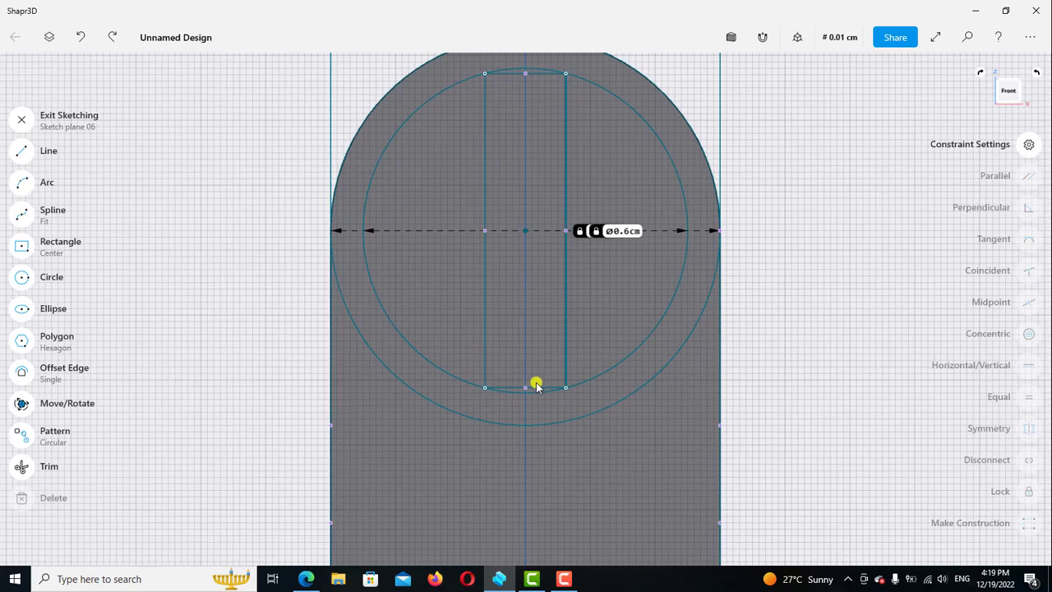
click(536, 388)
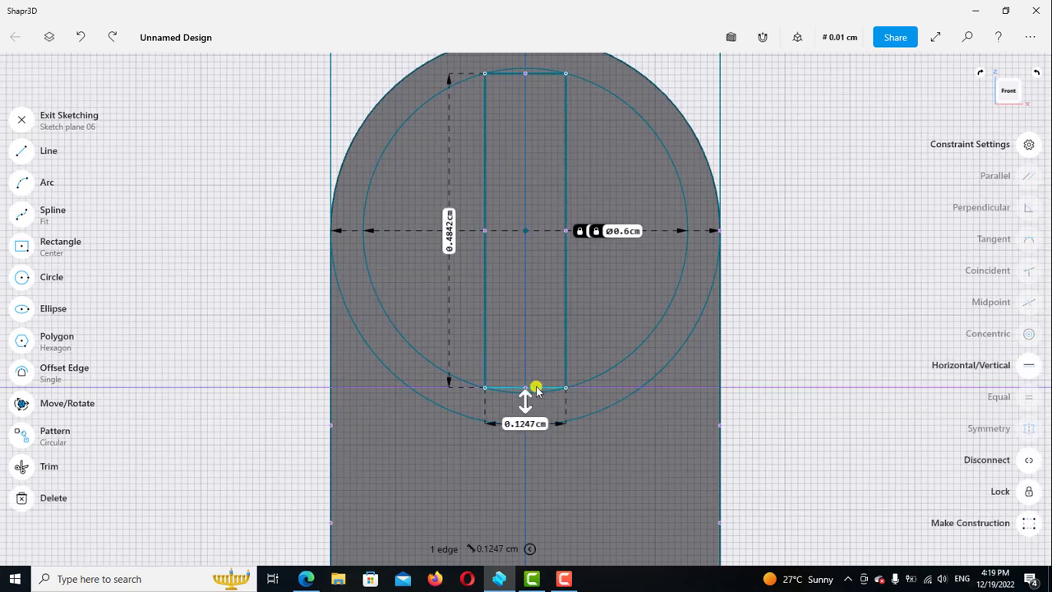
click(531, 425)
click(496, 523)
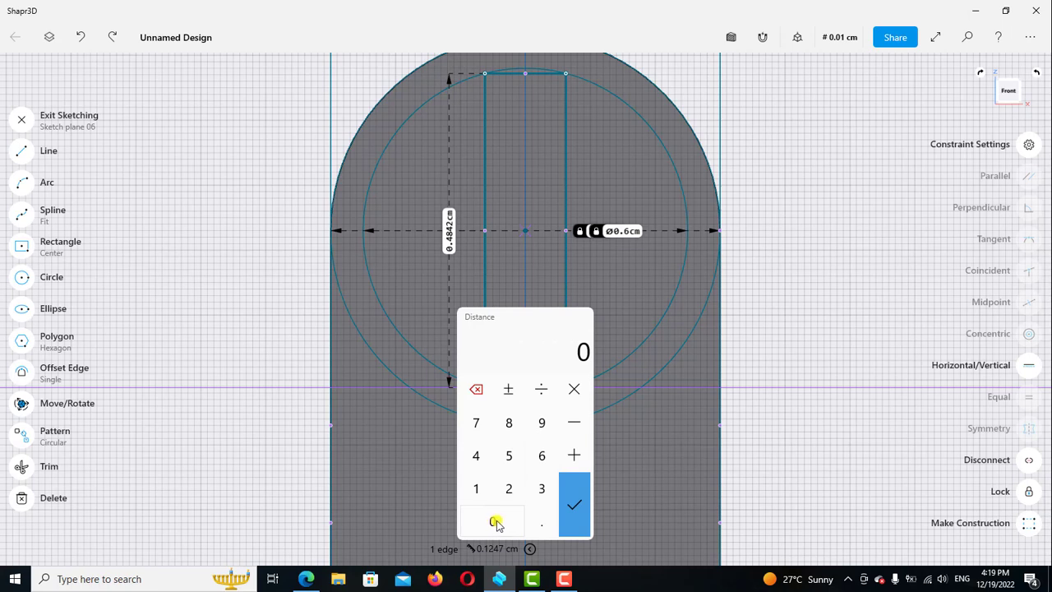
click(541, 523)
click(491, 521)
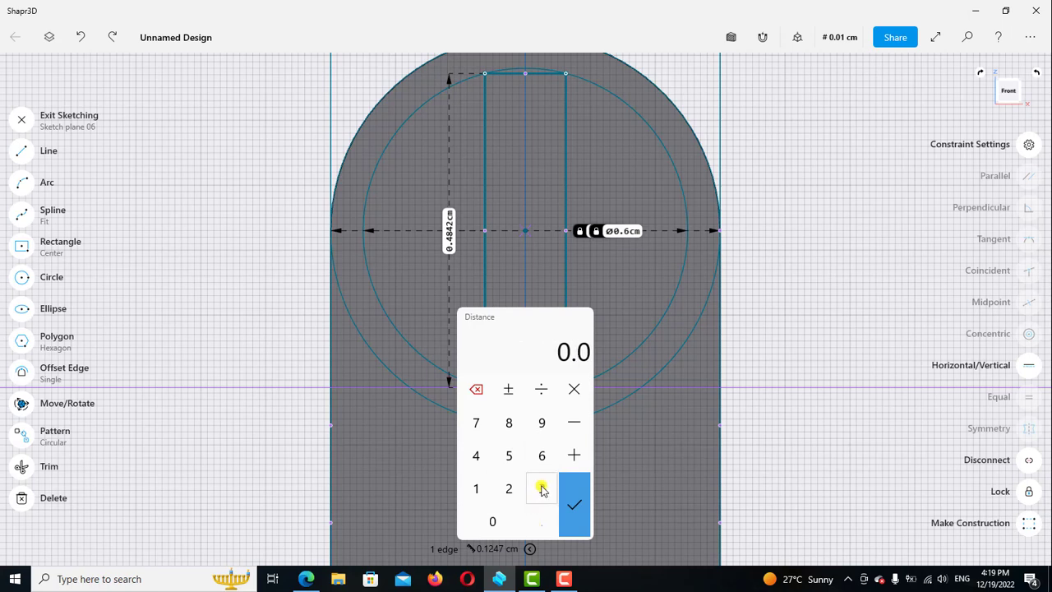
click(541, 488)
click(578, 508)
scroll(653, 399, down, 2)
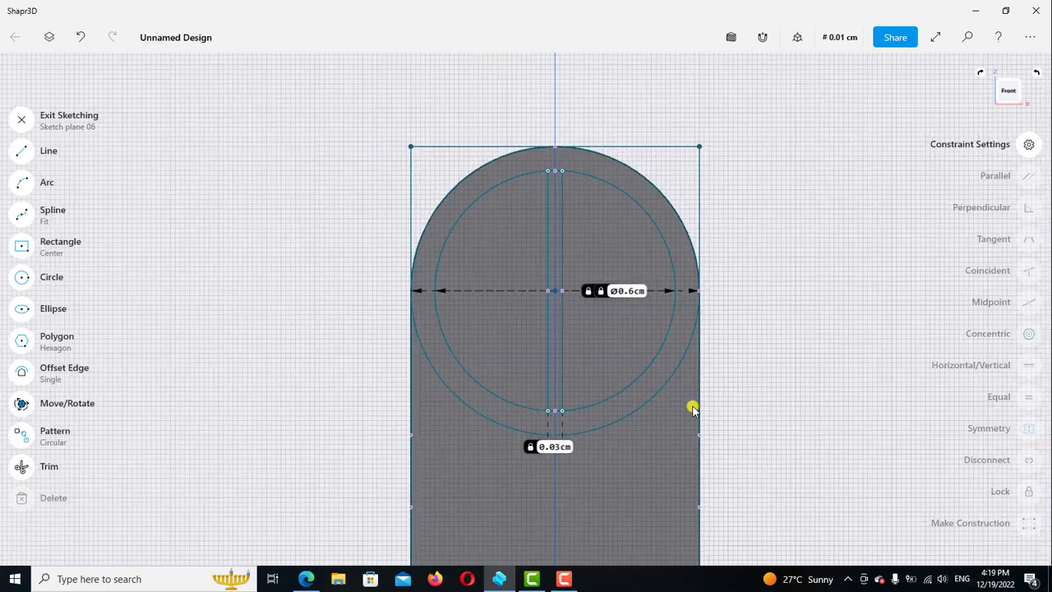
scroll(571, 387, up, 1)
scroll(567, 394, up, 1)
scroll(600, 417, up, 1)
scroll(601, 418, up, 1)
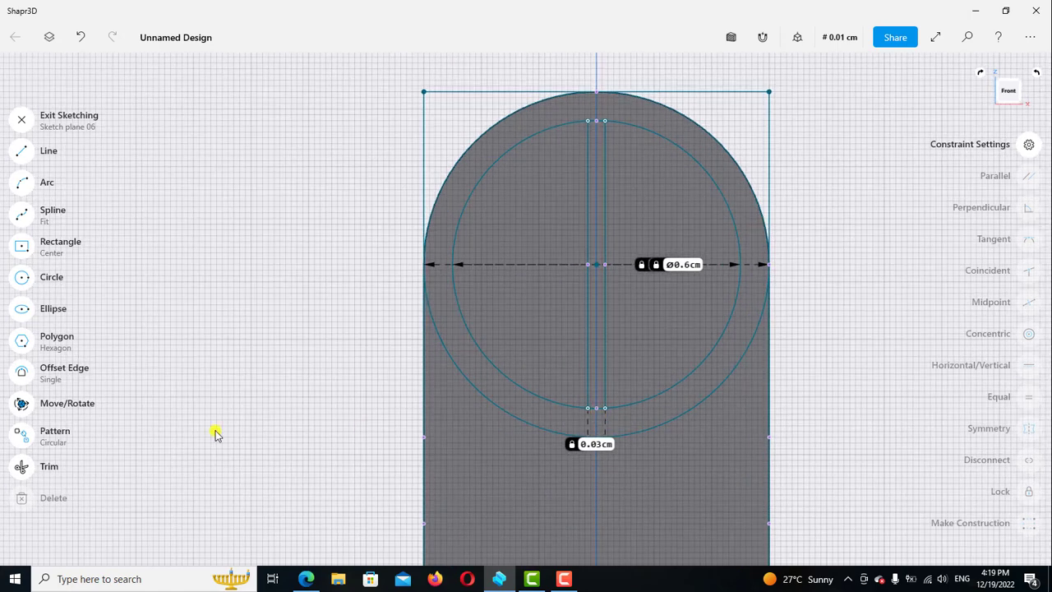
- Activate Trim and zoom in where the strip's top and bottom ends meet the 0.5 cm circle
key(t)
scroll(613, 417, up, 2)
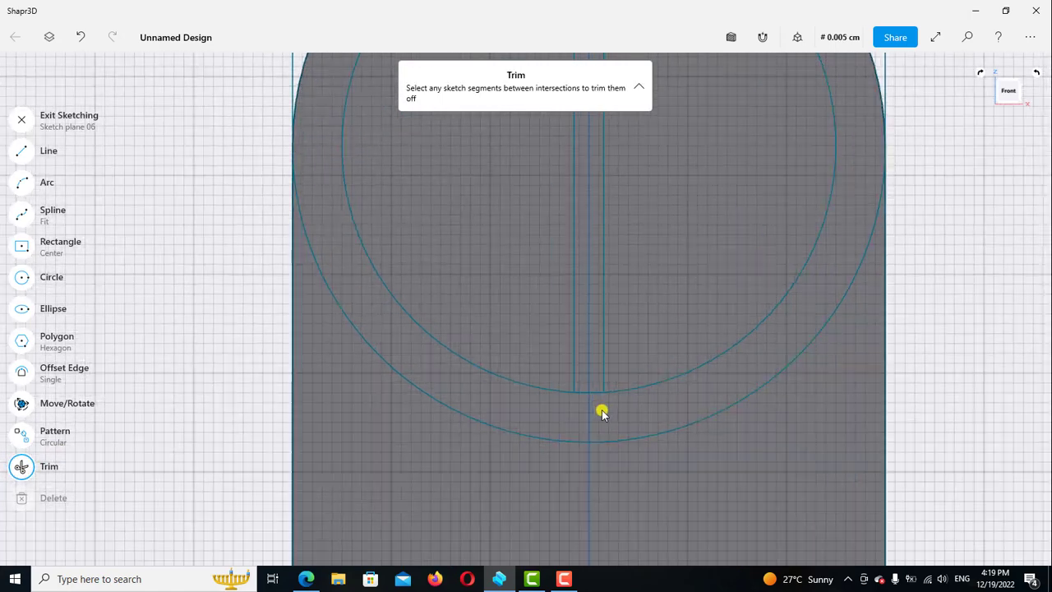
scroll(601, 411, up, 2)
scroll(592, 392, up, 1)
scroll(584, 381, up, 1)
scroll(589, 381, up, 1)
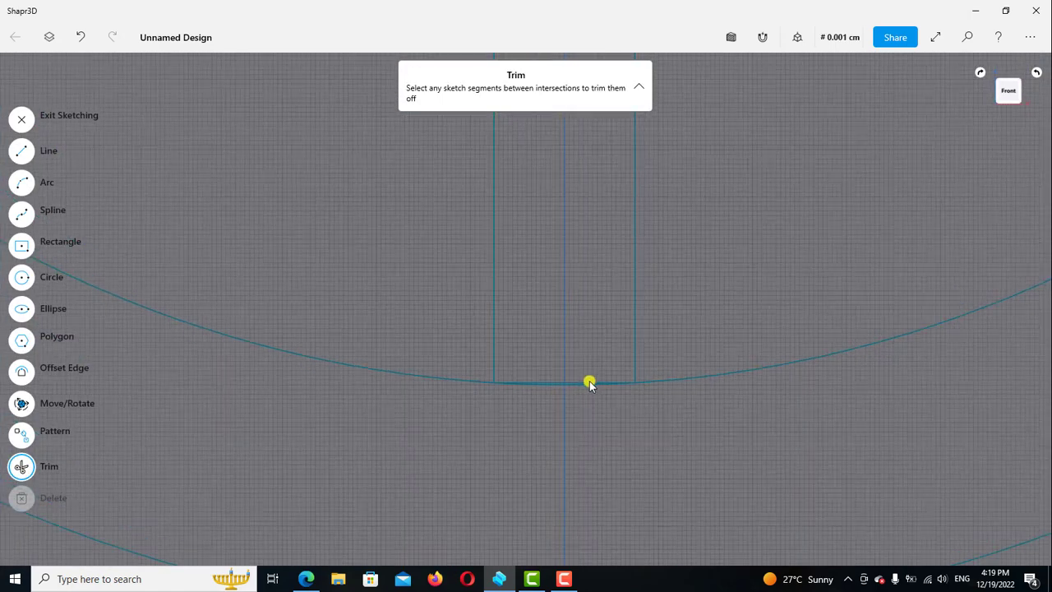
scroll(567, 382, up, 1)
scroll(520, 383, up, 1)
scroll(517, 386, up, 1)
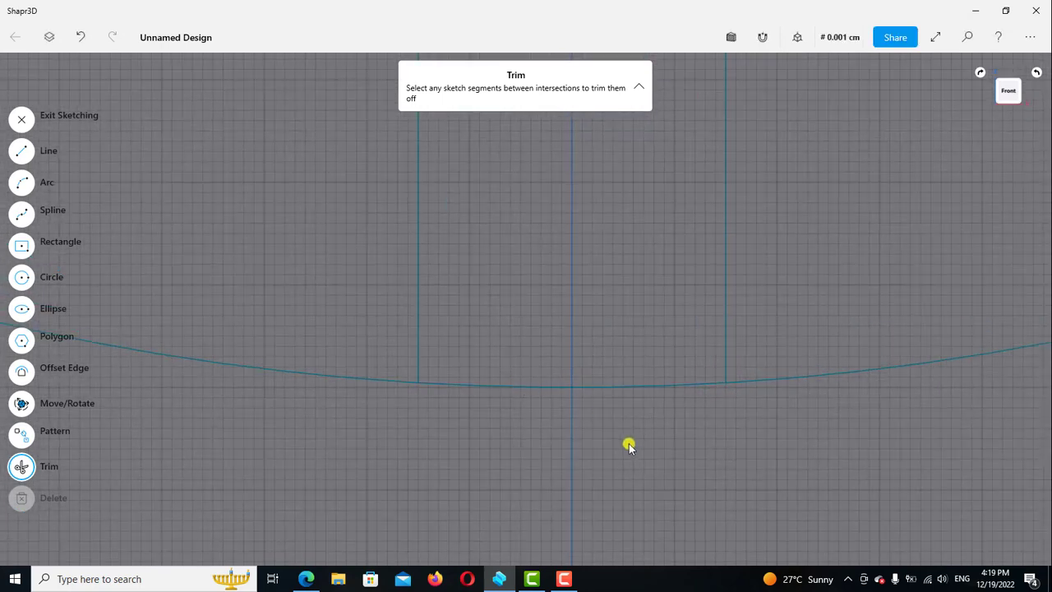
scroll(633, 439, down, 1)
scroll(634, 439, down, 1)
scroll(633, 439, down, 2)
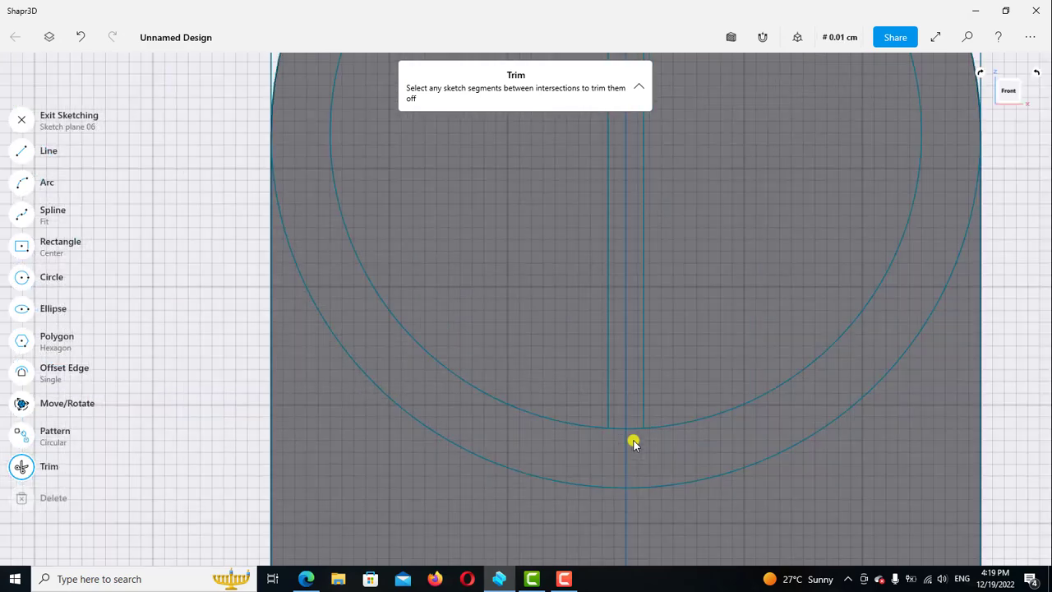
scroll(658, 387, down, 1)
scroll(680, 329, down, 1)
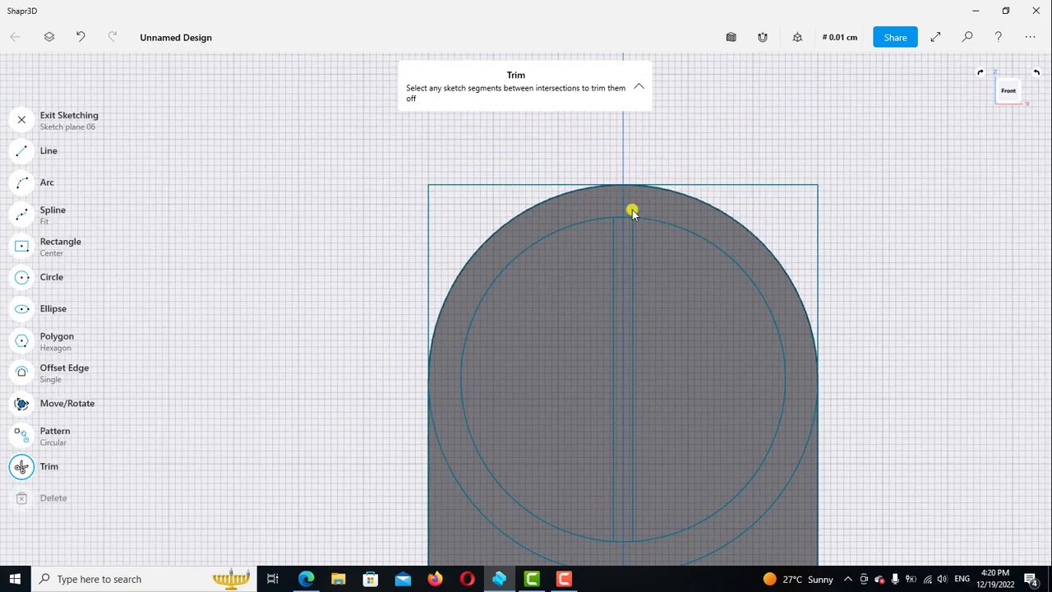
scroll(627, 204, up, 2)
scroll(621, 216, up, 2)
scroll(622, 228, up, 2)
scroll(630, 238, up, 2)
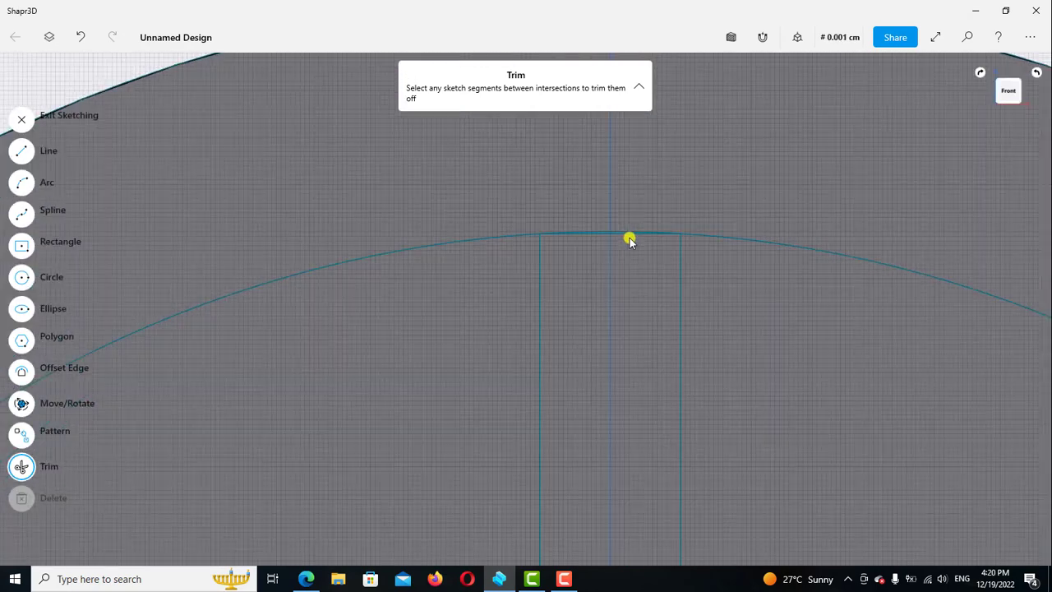
scroll(630, 240, up, 2)
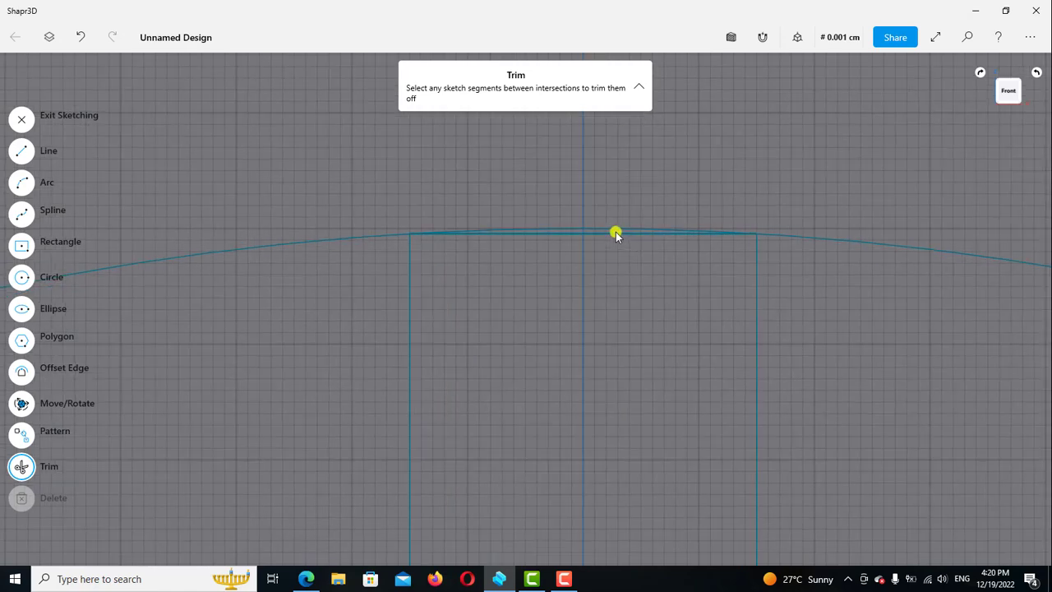
scroll(612, 247, down, 1)
scroll(614, 240, down, 2)
scroll(617, 239, down, 2)
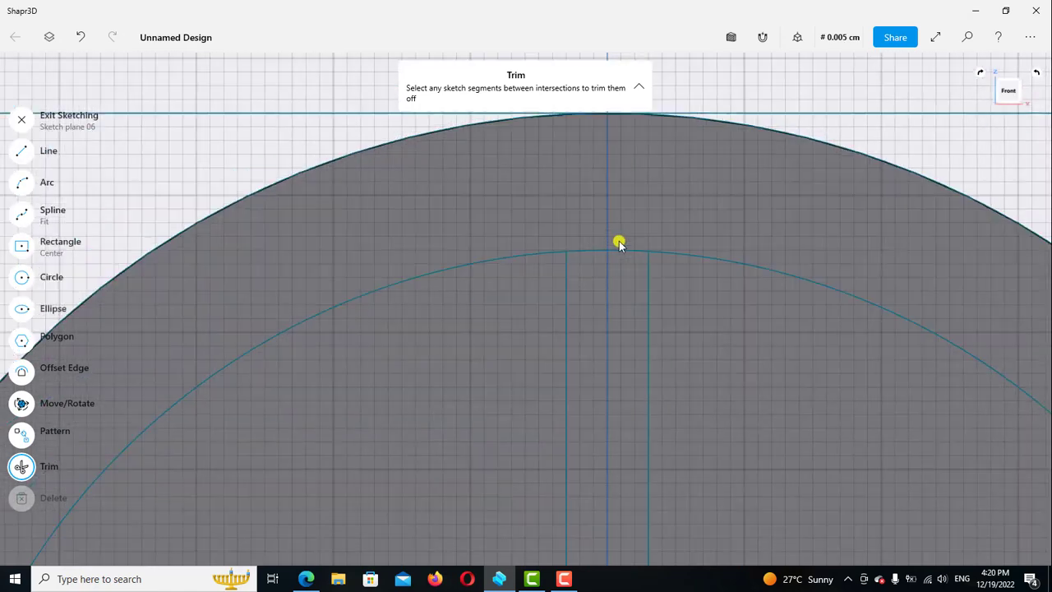
scroll(621, 245, down, 1)
scroll(629, 263, down, 2)
scroll(637, 271, down, 1)
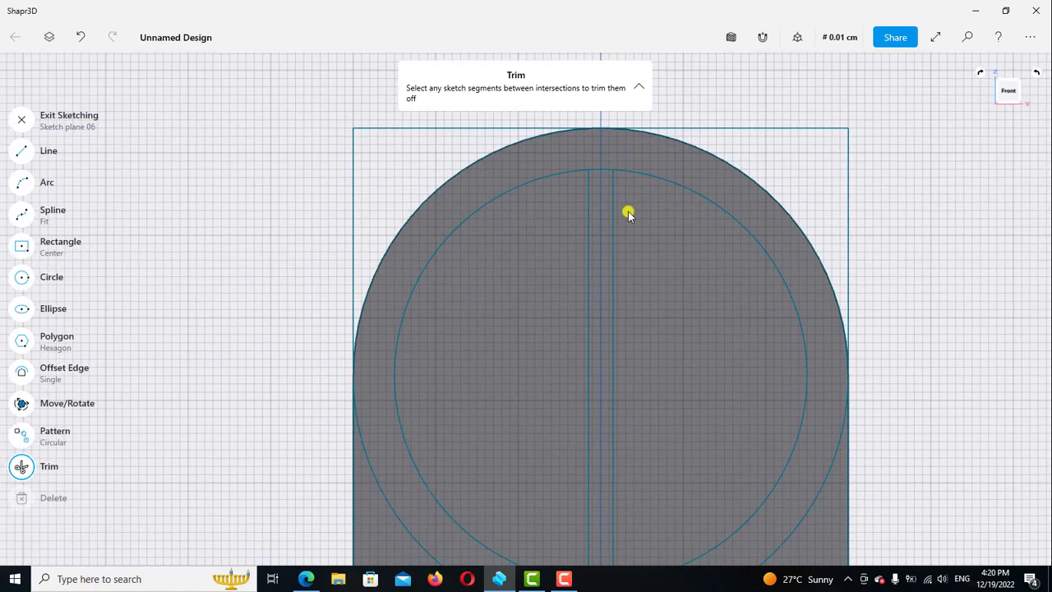
- Copy the strip's two long sides rotated 90° around the circle centre
click(20, 468)
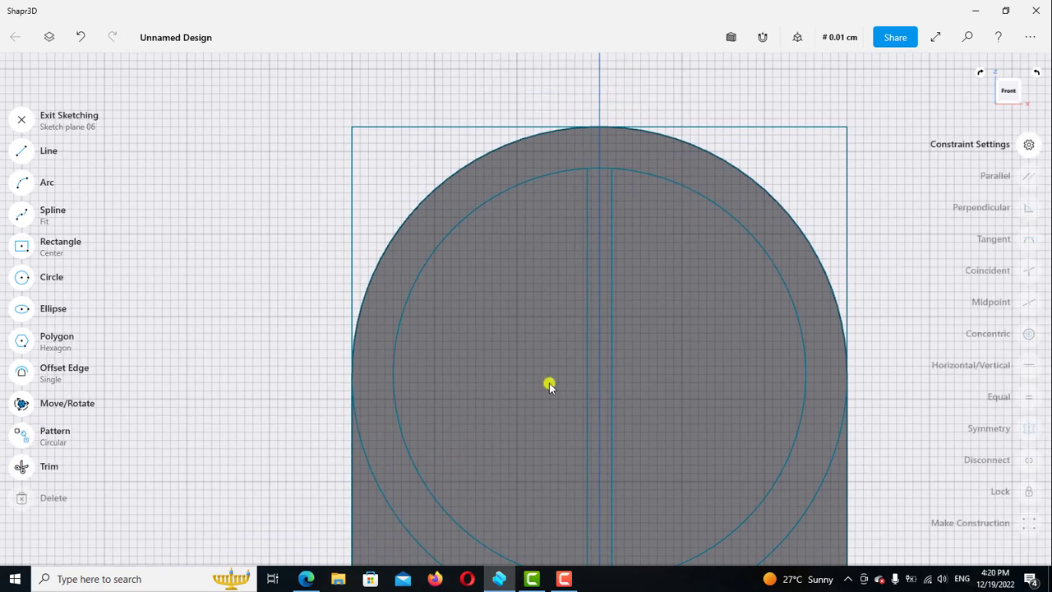
click(587, 353)
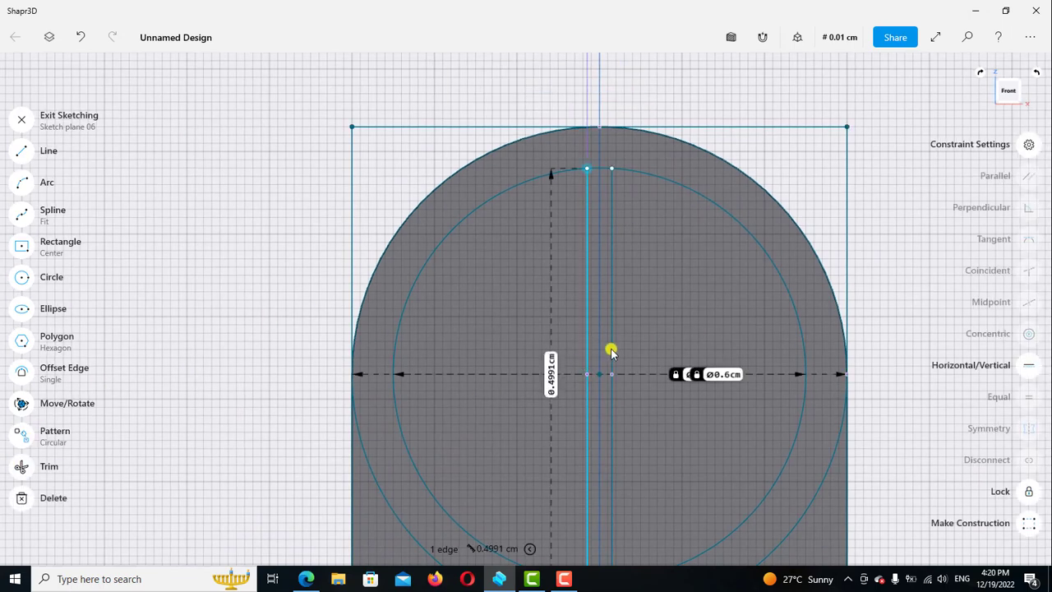
click(612, 353)
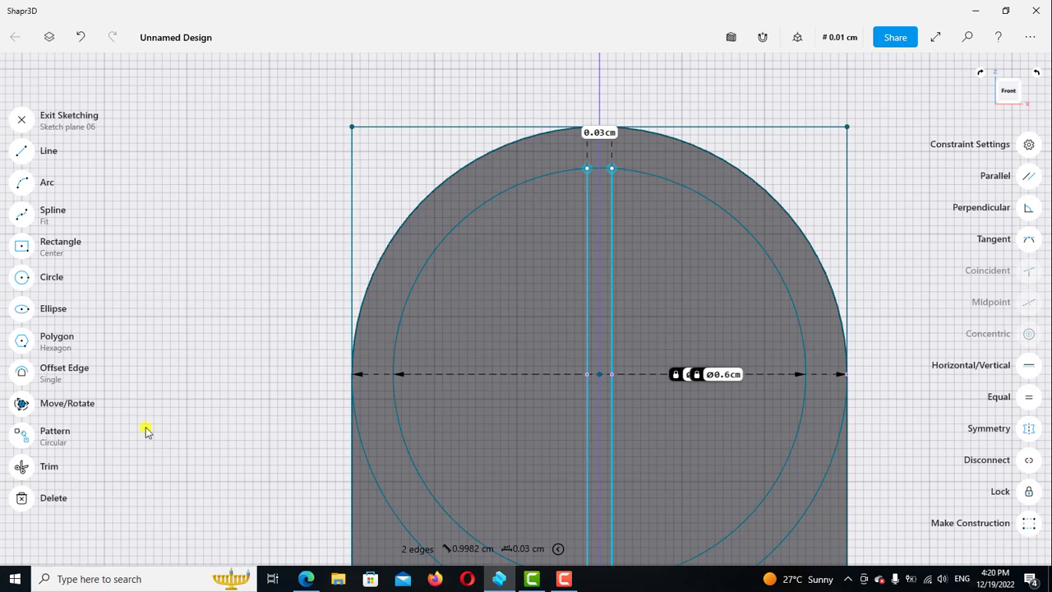
click(22, 404)
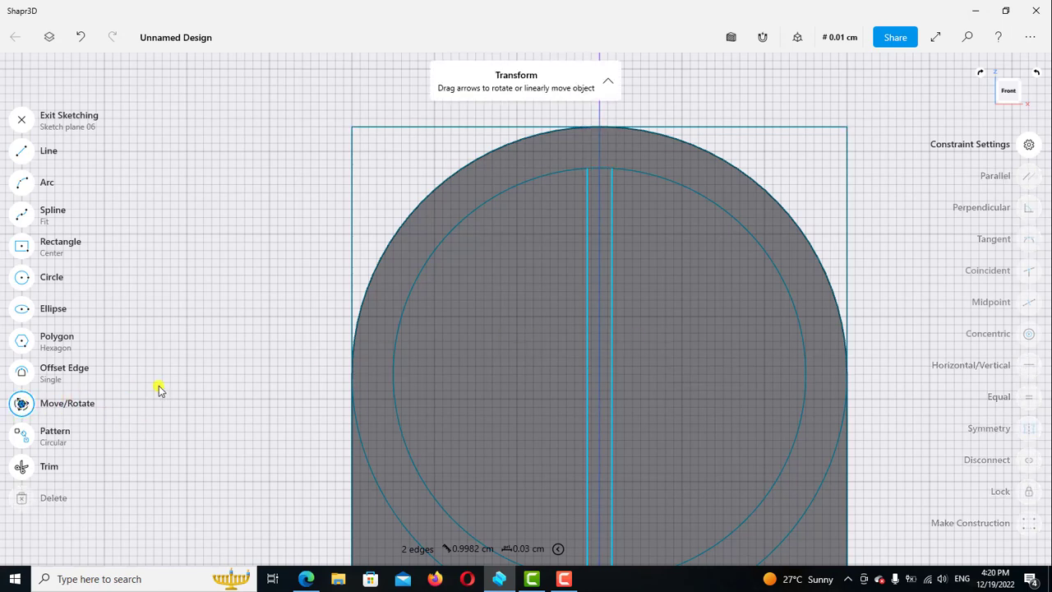
click(605, 406)
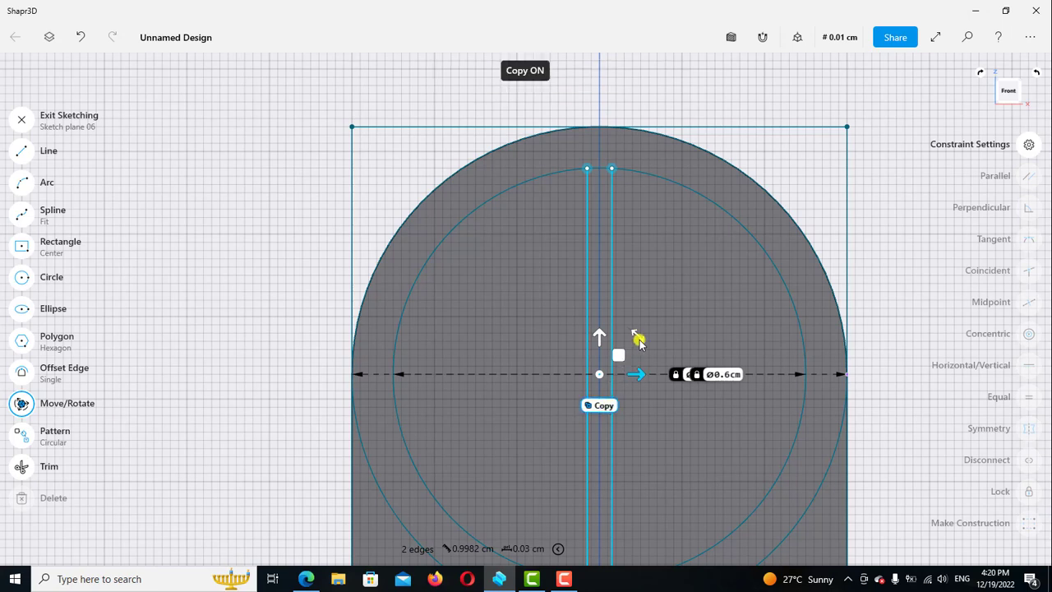
drag(636, 337, 574, 281)
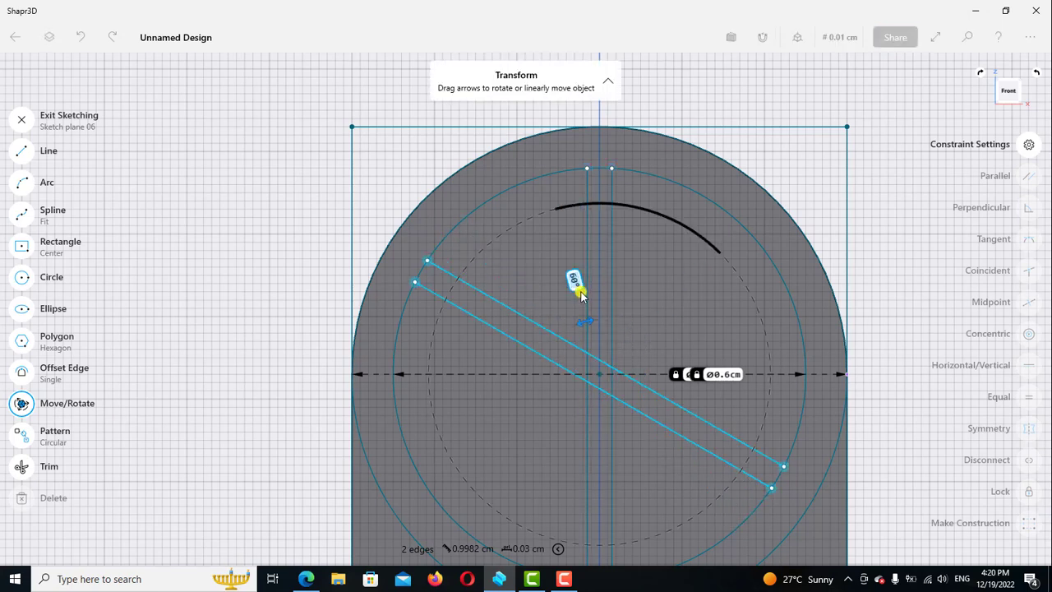
click(576, 280)
click(593, 284)
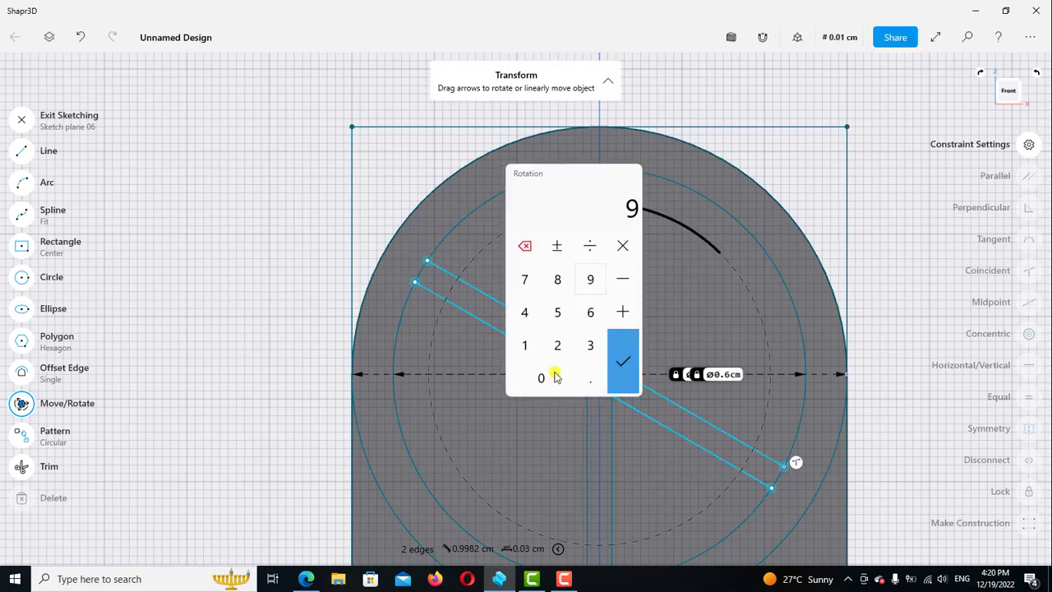
click(545, 378)
click(621, 367)
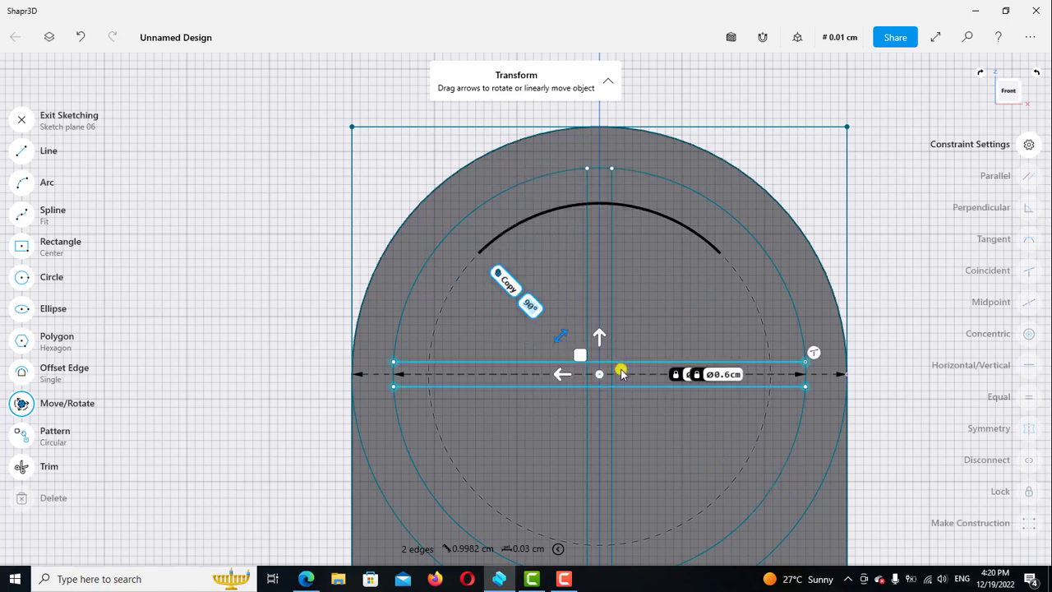
scroll(613, 349, down, 2)
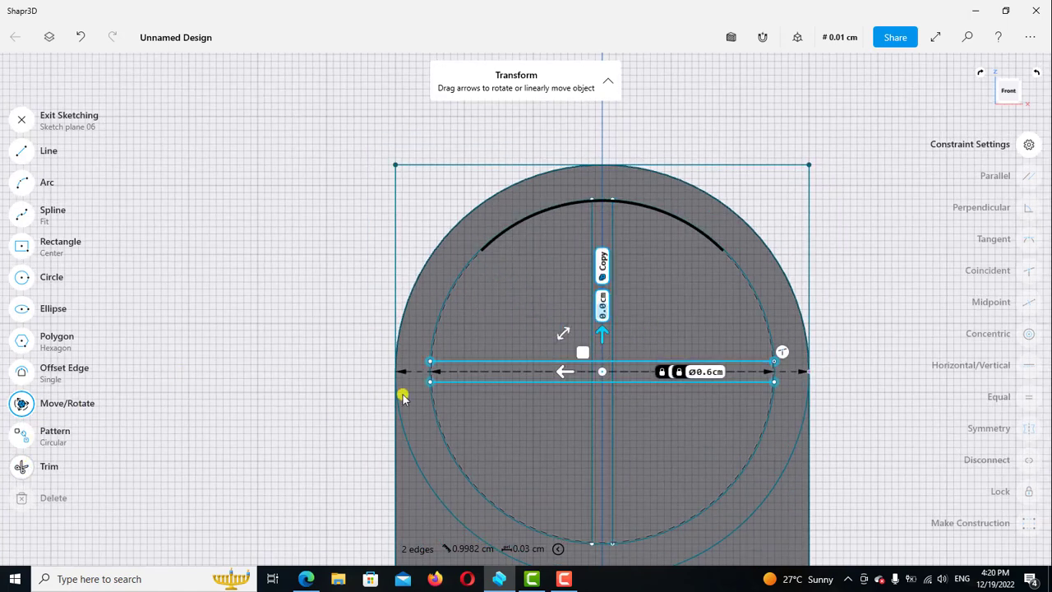
- Switch to Trim and zoom in on the overlapping cross segments
key(t)
scroll(595, 371, up, 2)
scroll(584, 372, up, 2)
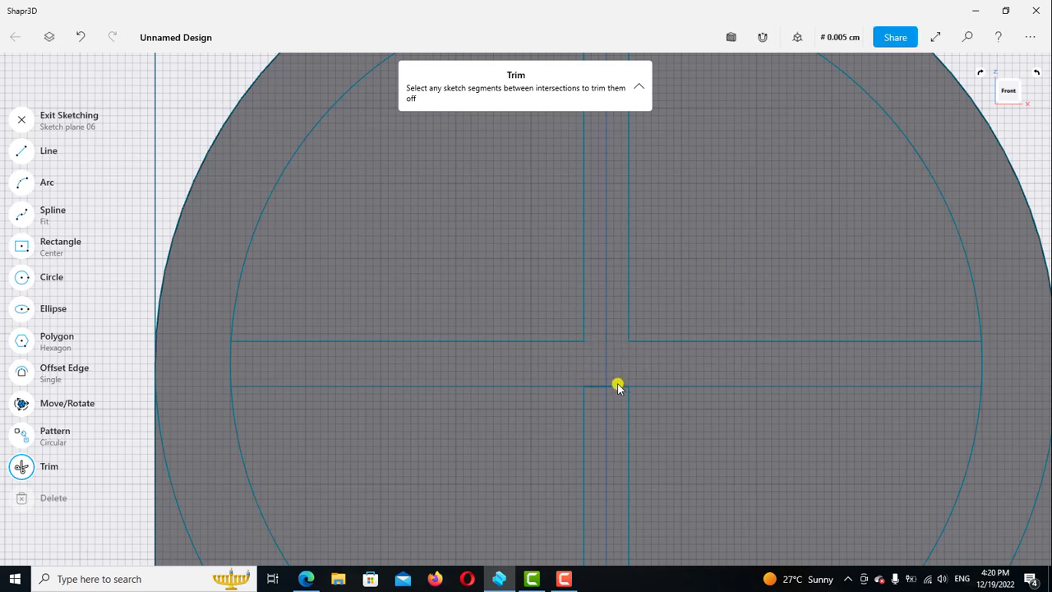
- Turn off Trim and exit Sketch plane 06 back to the 3D model
scroll(613, 376, down, 2)
scroll(606, 307, down, 3)
scroll(606, 287, down, 1)
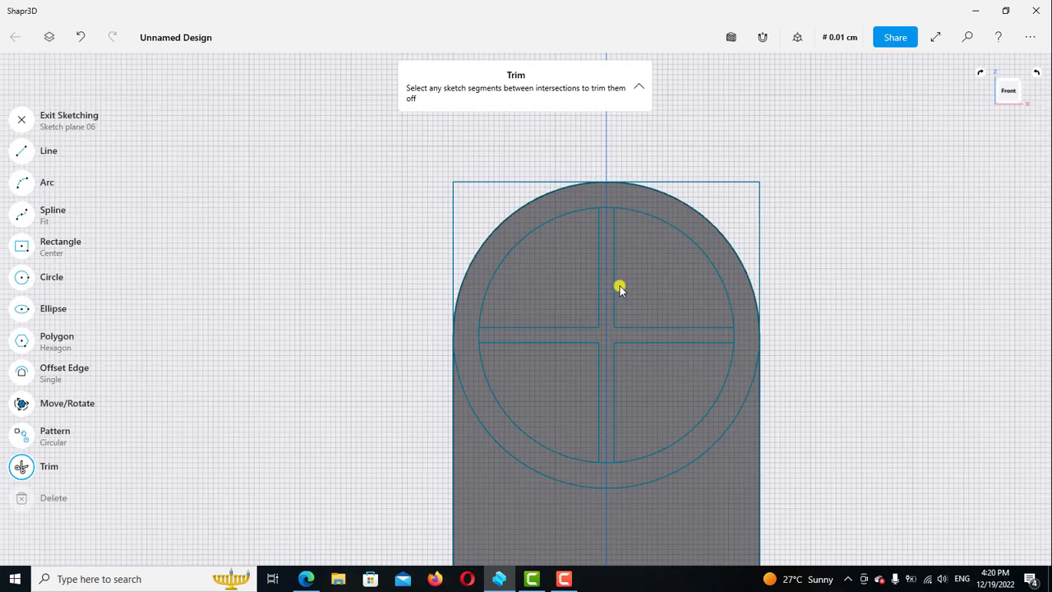
click(22, 468)
click(501, 327)
scroll(630, 209, down, 2)
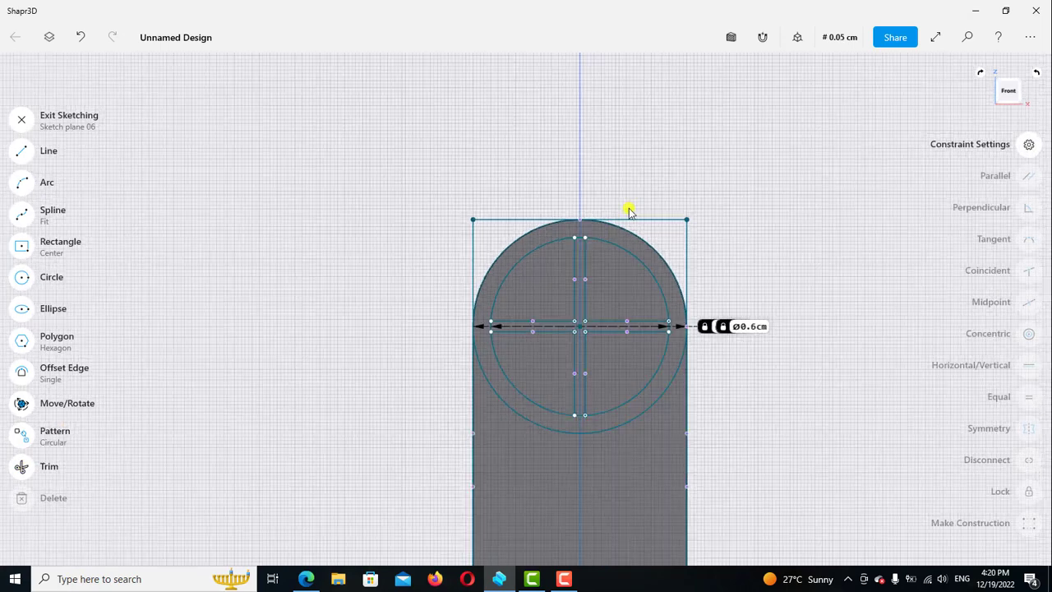
scroll(709, 162, down, 1)
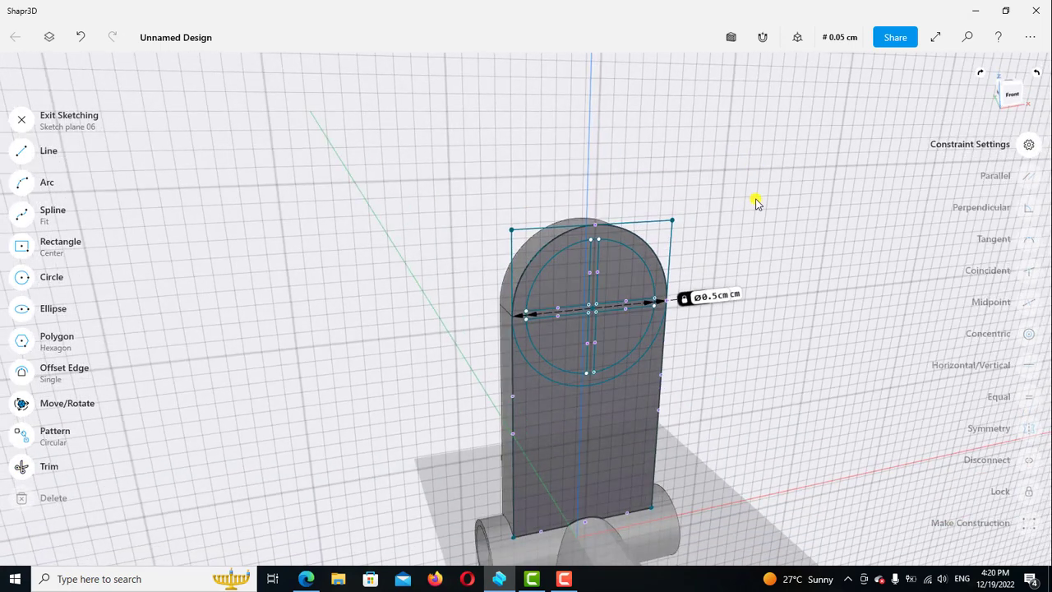
mouse_move(750, 196)
right_down()
mouse_move(789, 266)
mouse_move(211, 149)
right_up()
click(18, 122)
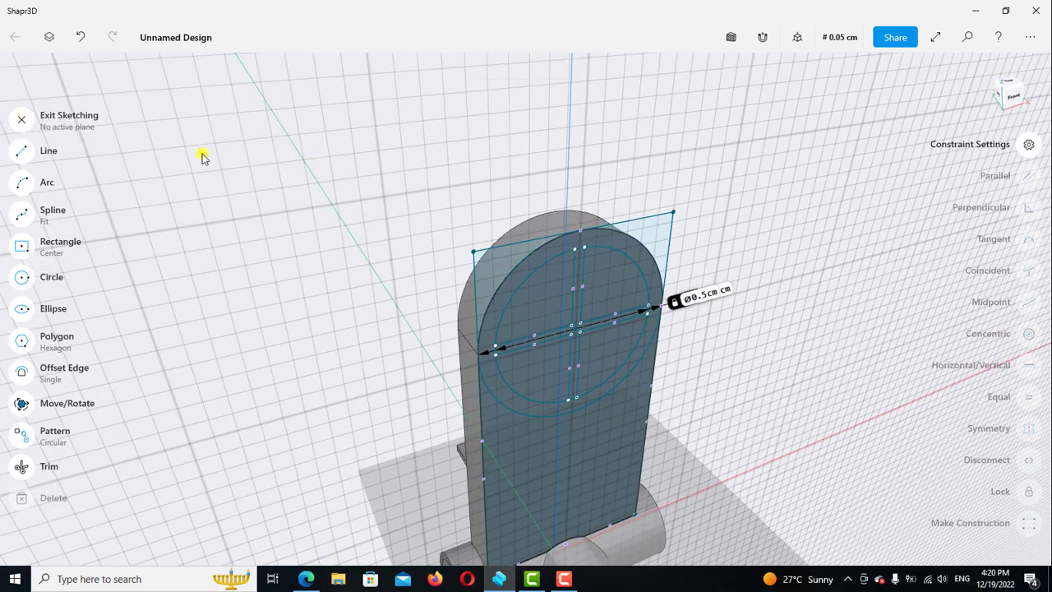
- Orbit the model and compare it with the Exercise 14 drawing PDF
right_drag(656, 219, 796, 270)
right_drag(750, 196, 727, 201)
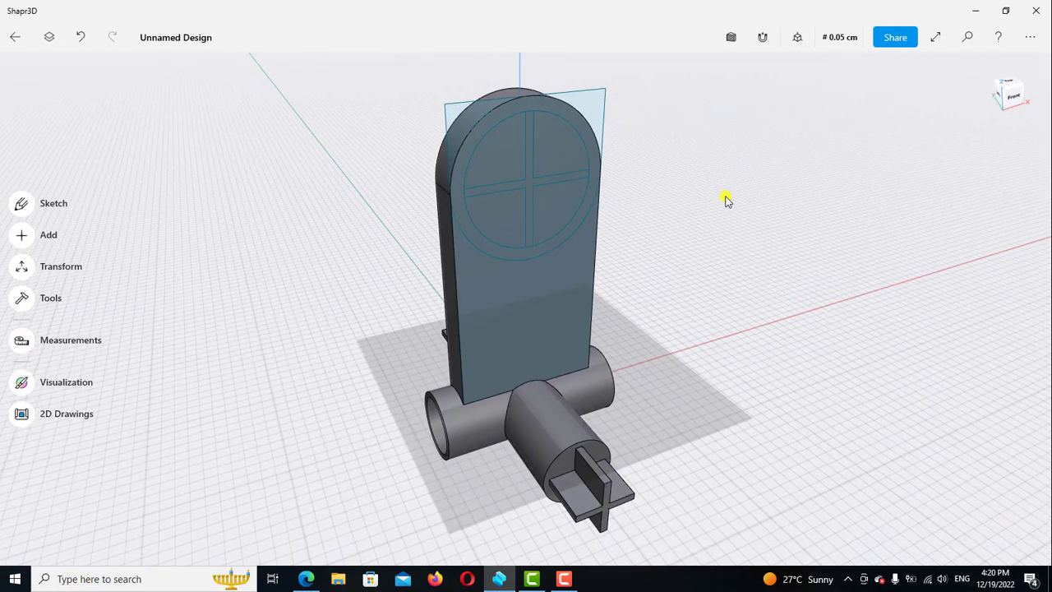
click(308, 578)
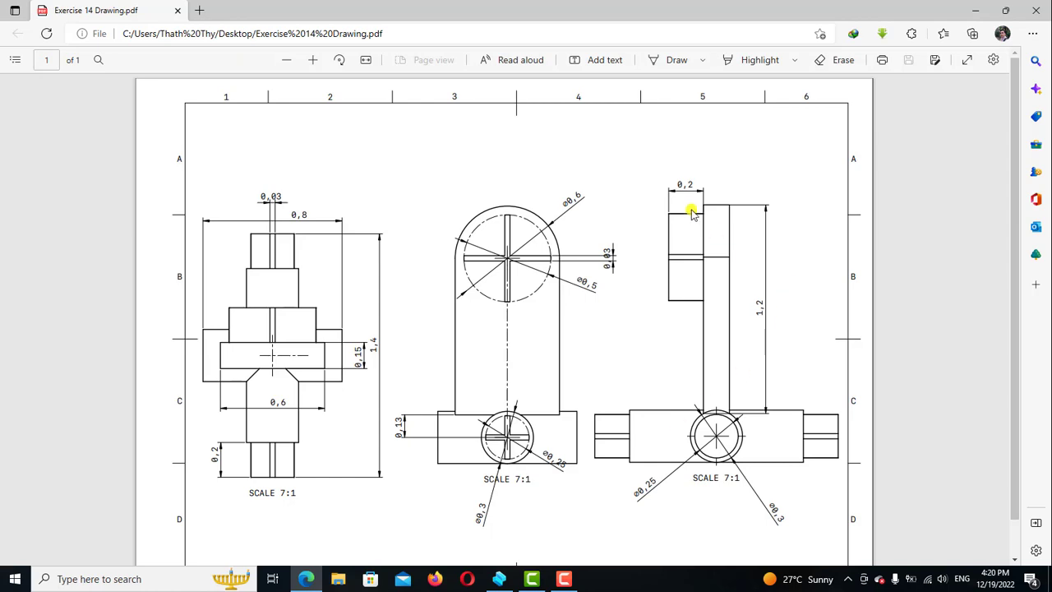
click(499, 579)
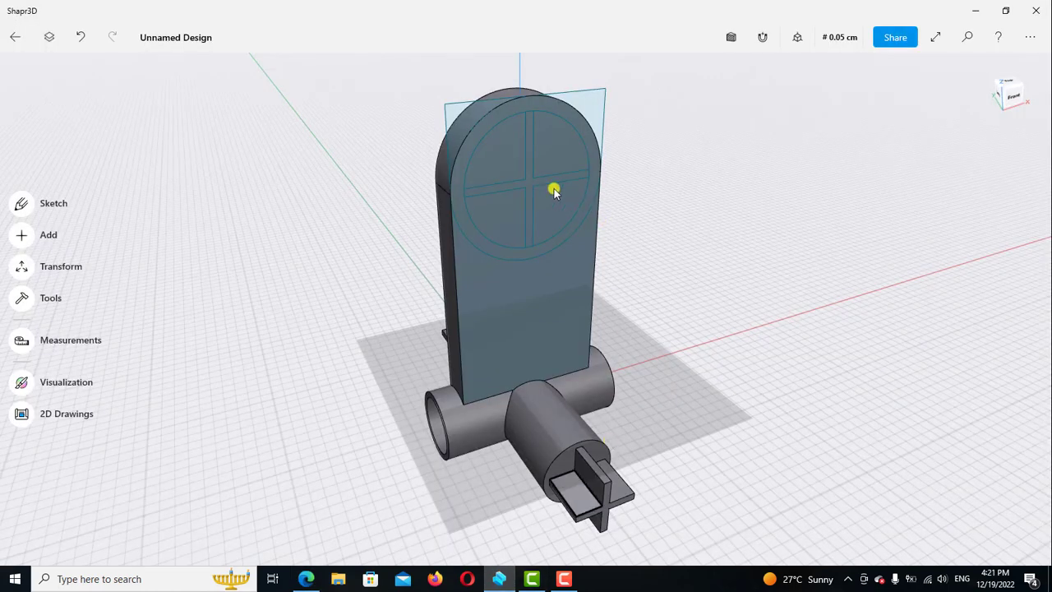
- Extrude the plus-shaped region 0.2 cm out from the arm's rounded face
scroll(530, 189, up, 2)
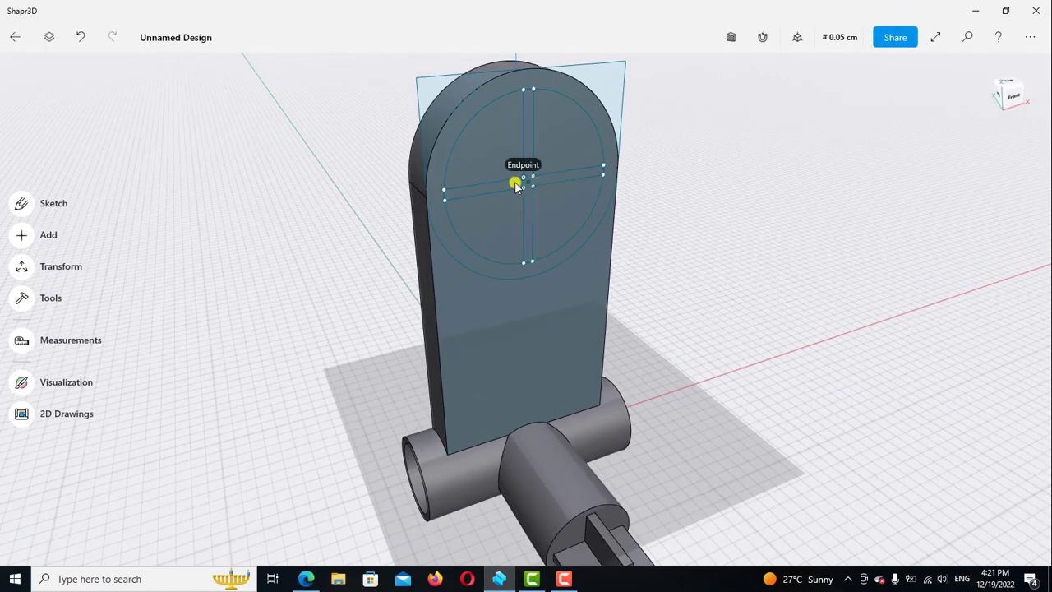
click(511, 186)
click(512, 186)
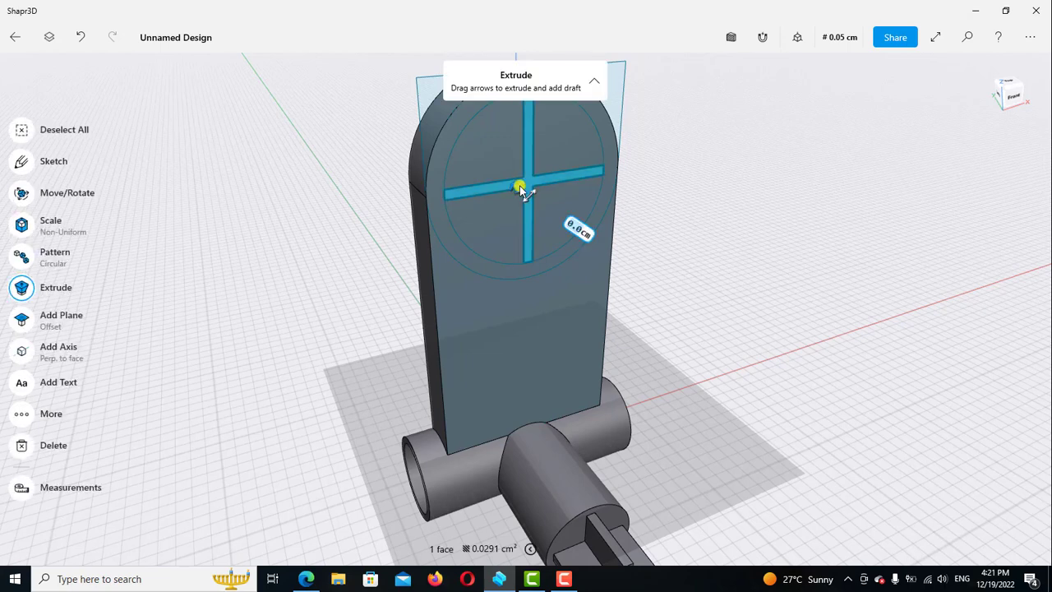
drag(603, 259, 601, 254)
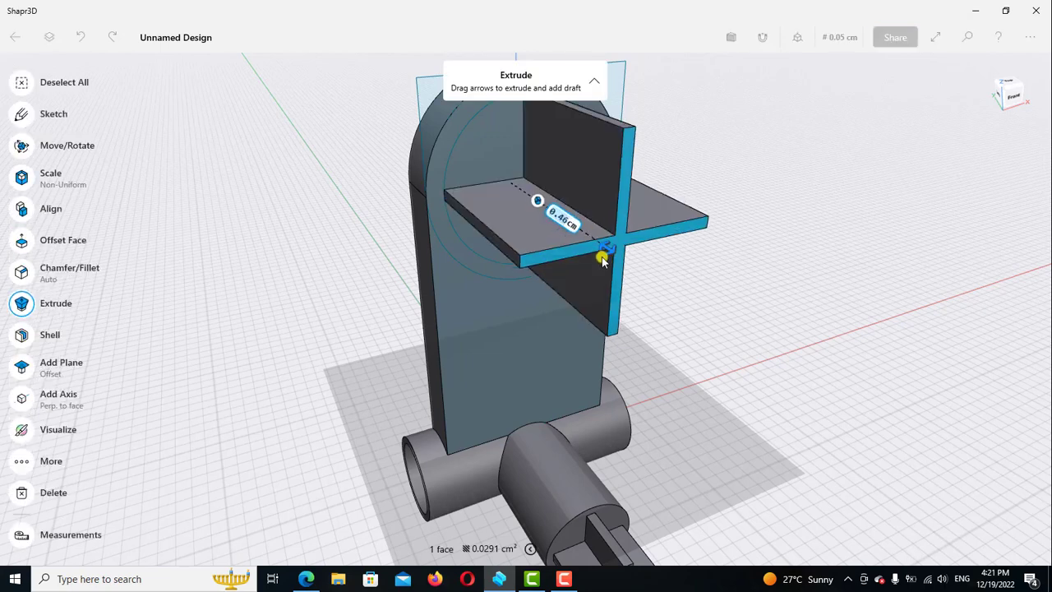
click(564, 217)
click(530, 318)
click(580, 319)
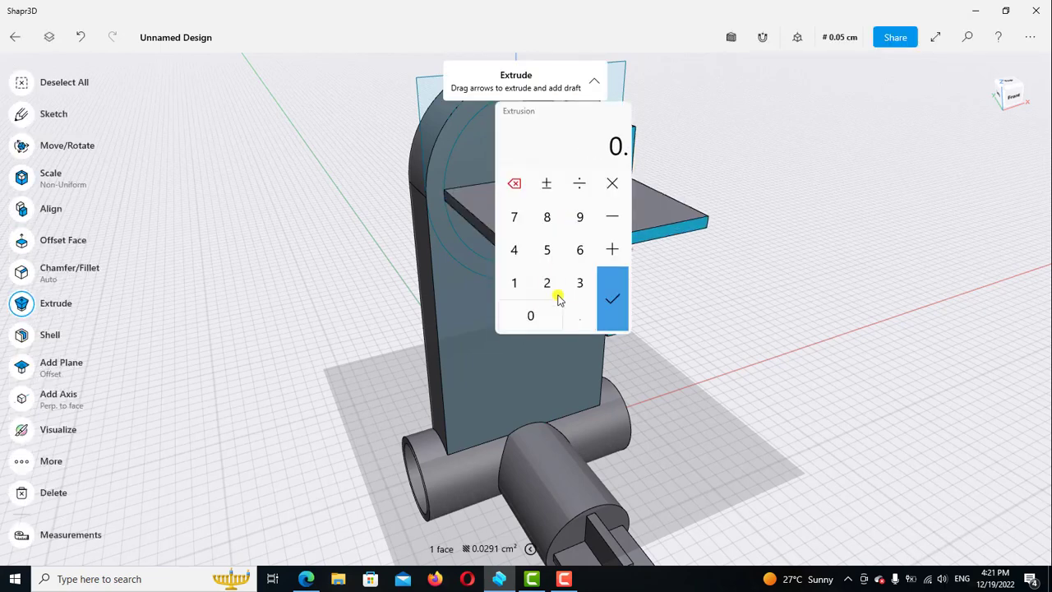
click(546, 282)
click(611, 300)
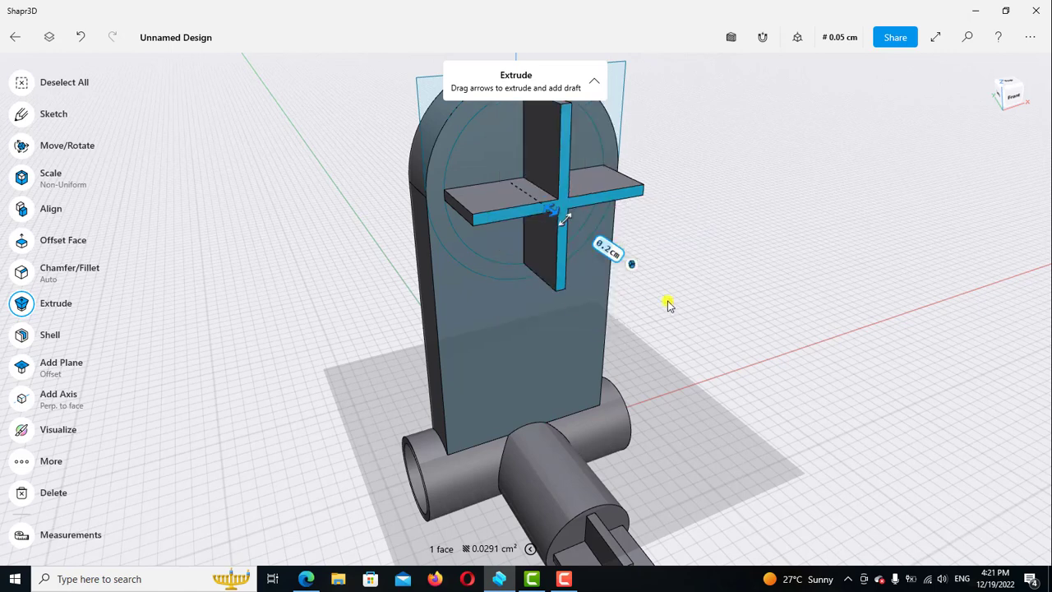
click(738, 311)
scroll(737, 246, down, 3)
mouse_move(740, 219)
right_down()
mouse_move(782, 219)
mouse_move(830, 200)
mouse_move(756, 229)
right_up()
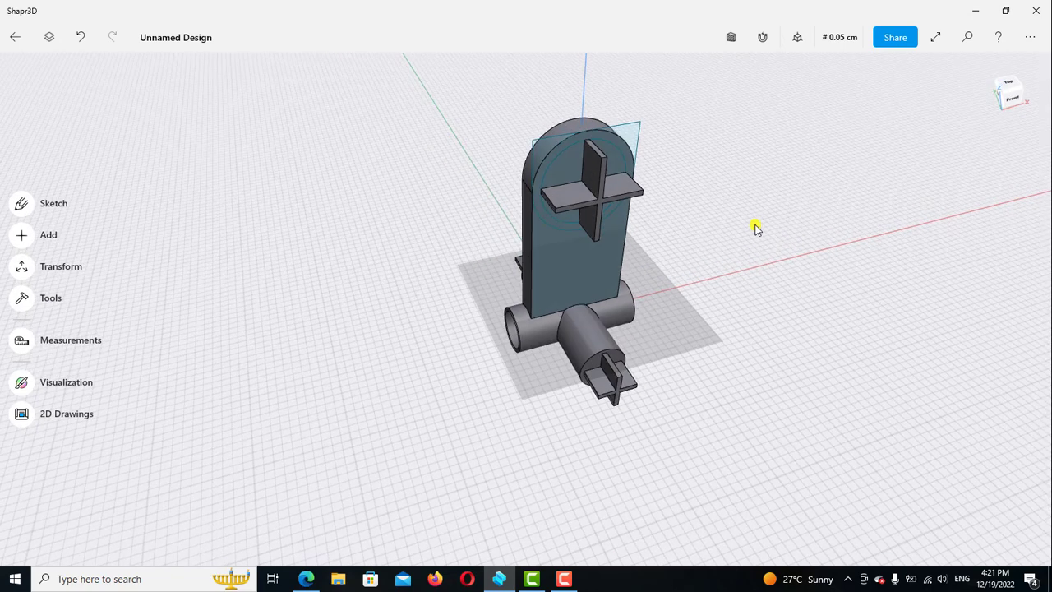
- In the Items list, hide Sketch plane 06, Sketch plane 05 and Plane 01; drag Body 02 to the top
click(51, 38)
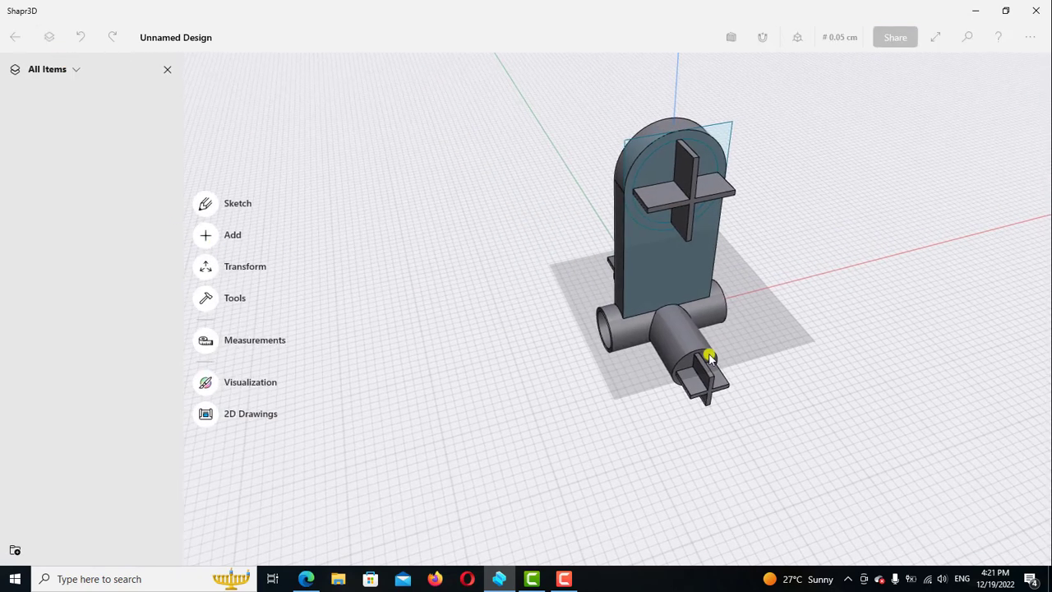
click(138, 106)
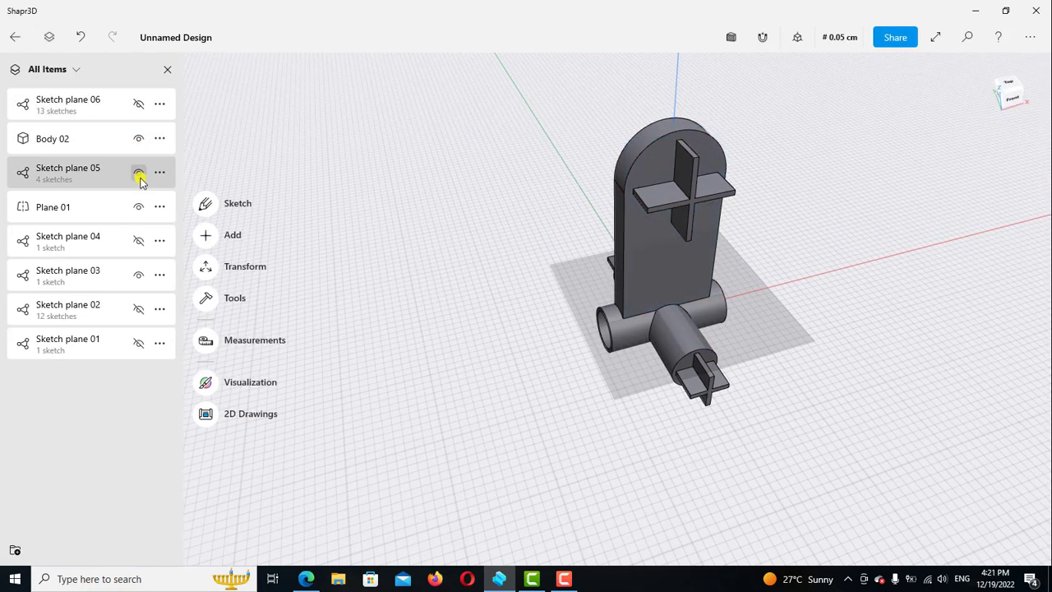
click(138, 175)
click(138, 209)
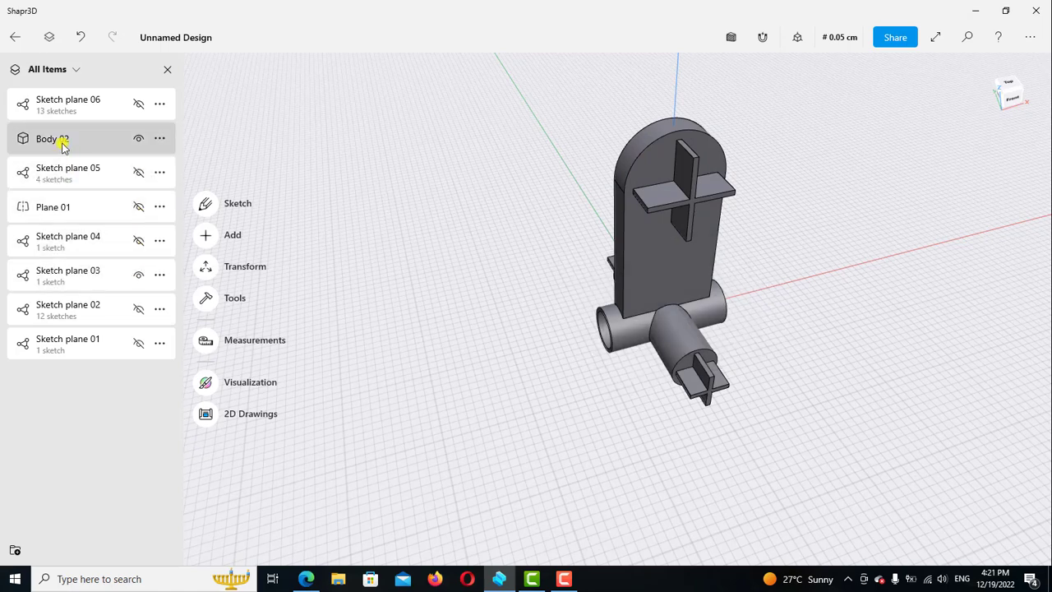
mouse_move(66, 141)
mouse_down()
mouse_move(73, 95)
mouse_move(75, 105)
mouse_up()
right_drag(516, 280, 496, 277)
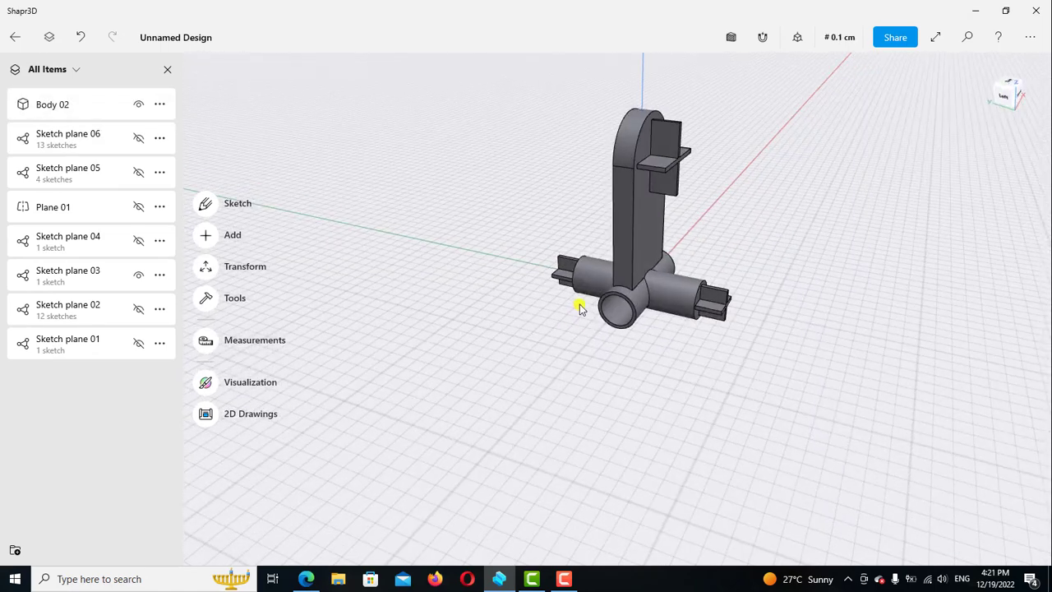
click(168, 70)
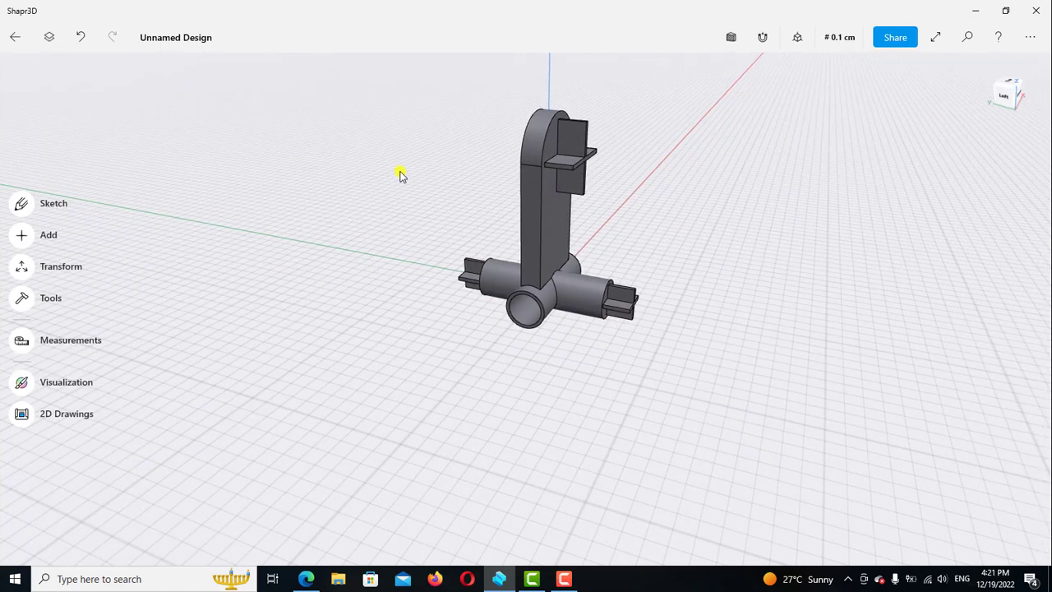
- Filter materials to Plastic and apply orange Matte Opaque Polypropylene to the pin body
right_drag(420, 212, 423, 235)
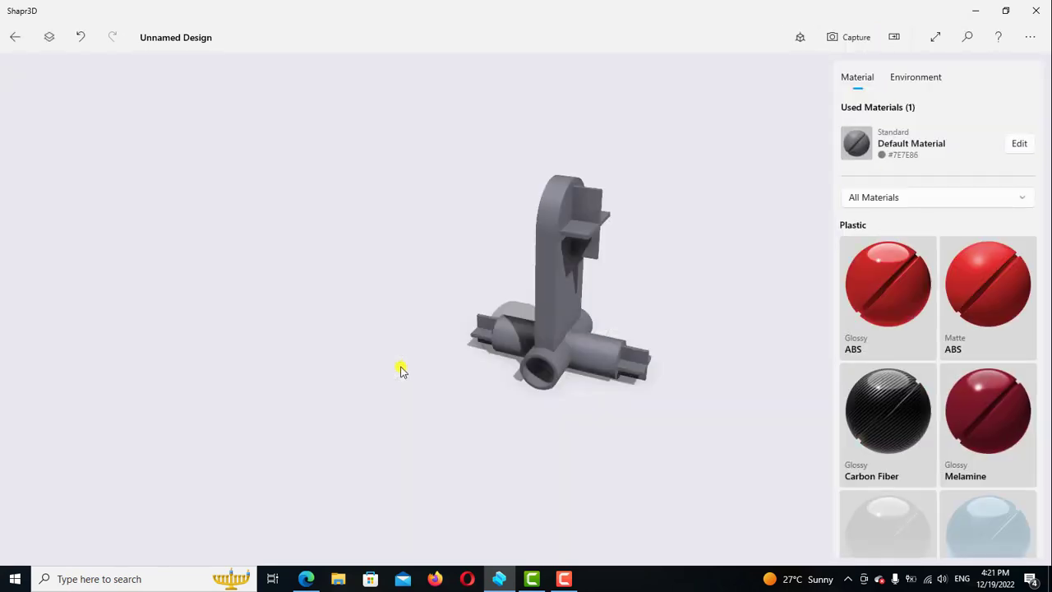
click(1024, 198)
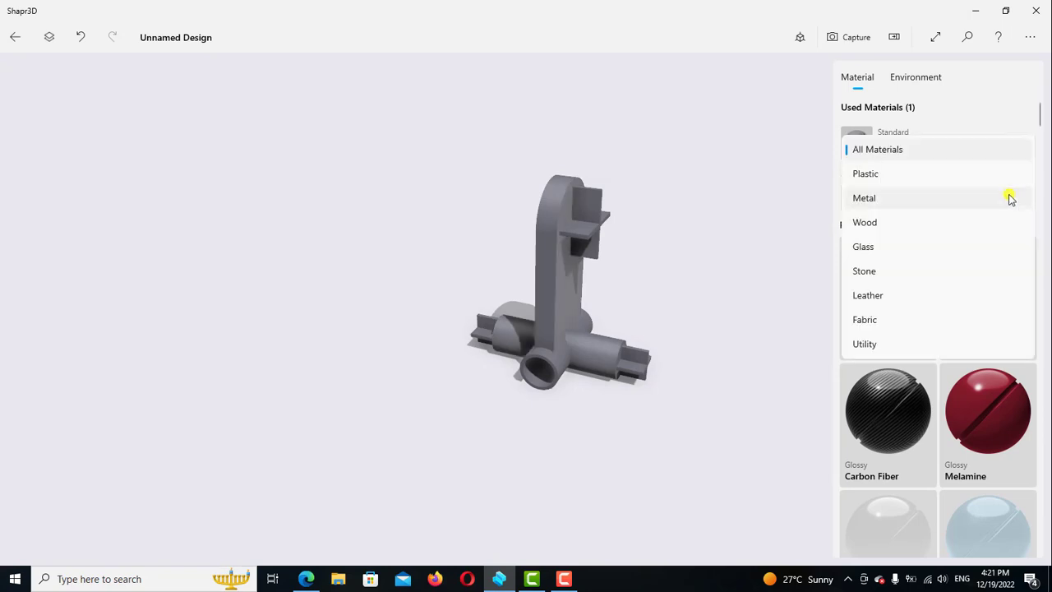
click(918, 178)
scroll(949, 359, down, 1)
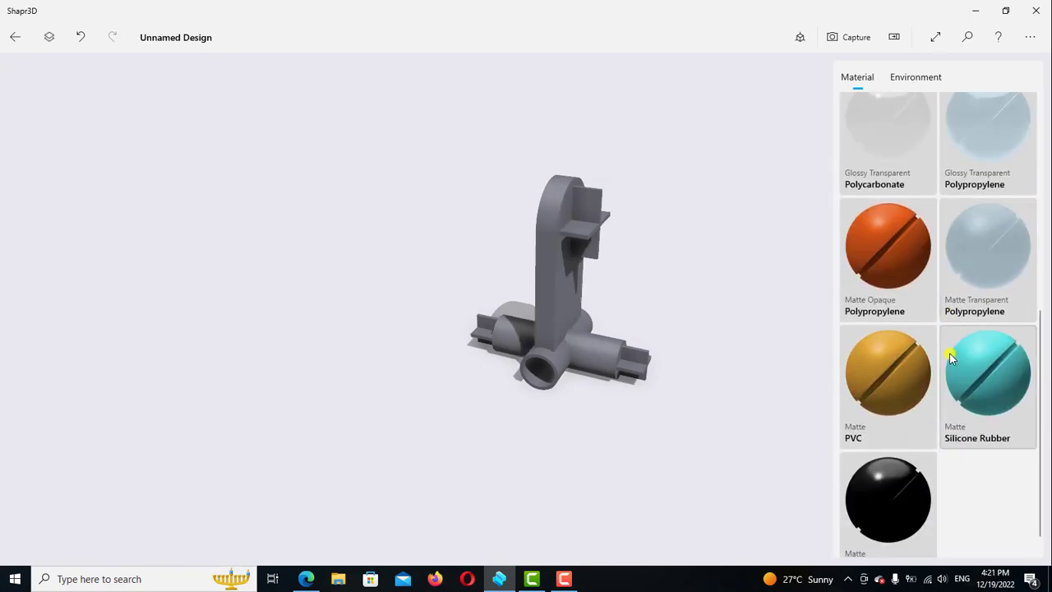
drag(904, 246, 566, 278)
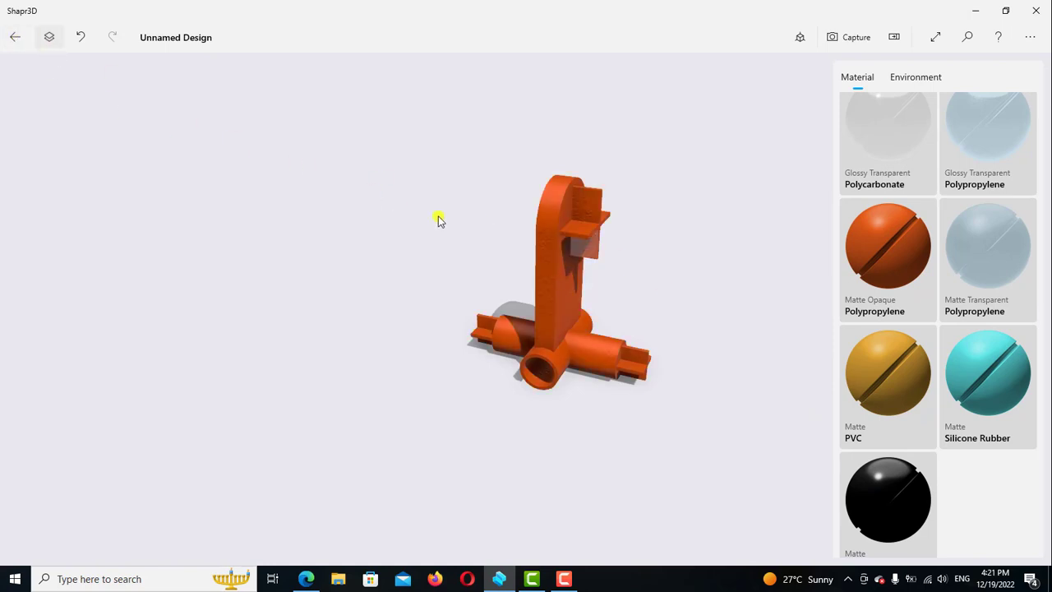
key(Escape)
mouse_move(773, 269)
right_down()
mouse_move(677, 235)
mouse_move(712, 277)
mouse_move(774, 261)
mouse_move(839, 211)
mouse_move(864, 237)
mouse_move(886, 229)
mouse_move(759, 244)
mouse_move(785, 233)
mouse_move(671, 311)
right_up()
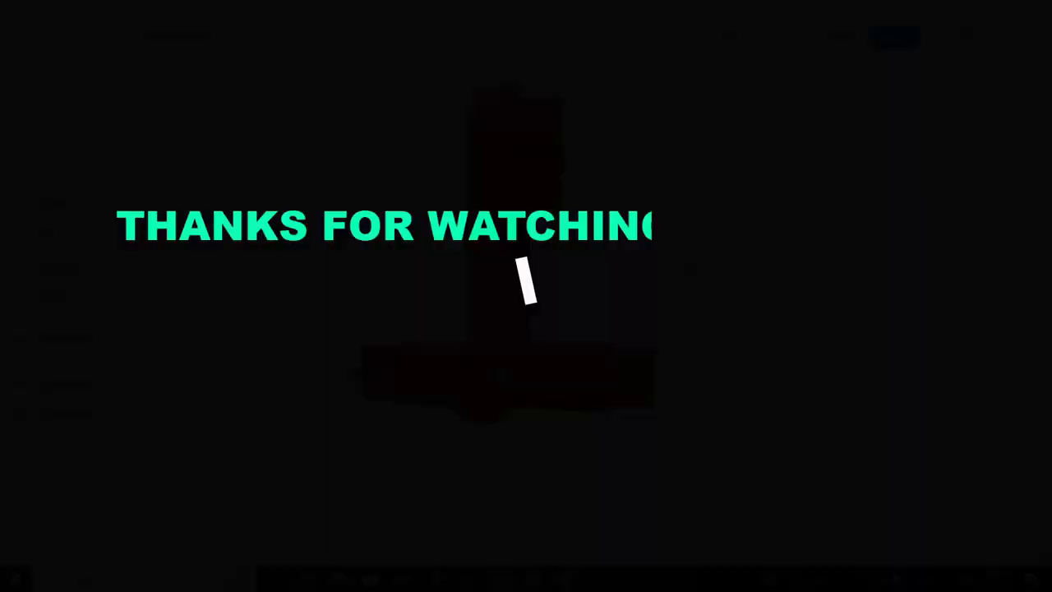